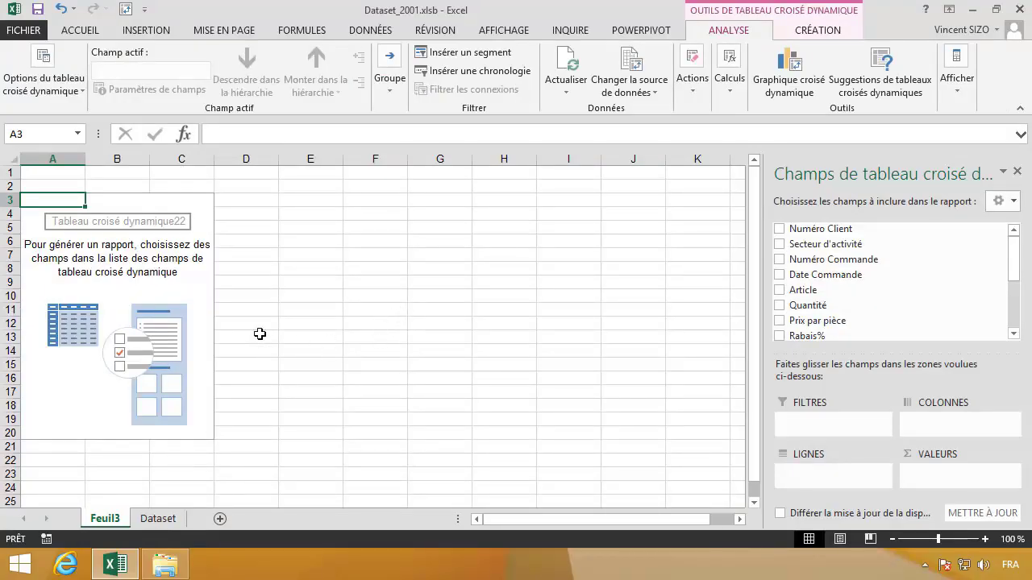
click(691, 96)
click(790, 141)
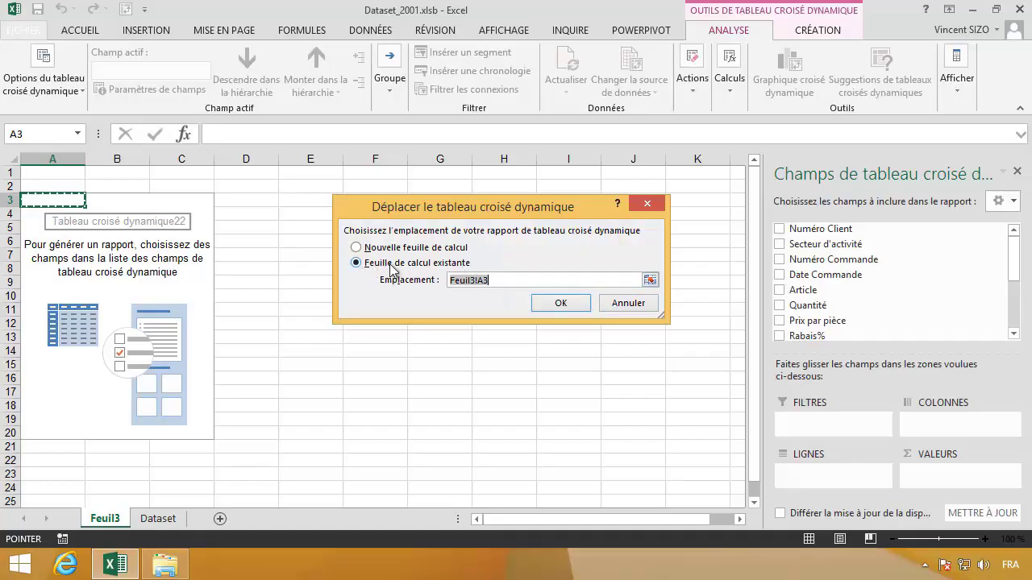
click(642, 311)
Move the Feuil3 sheet with the empty pivot table into a new workbook
right_click(115, 523)
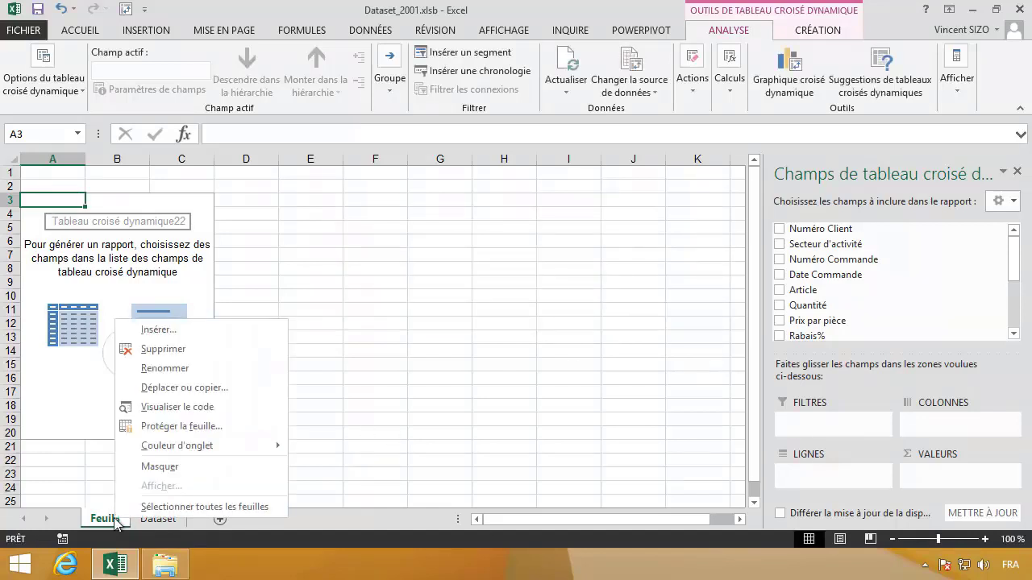
click(181, 388)
click(197, 335)
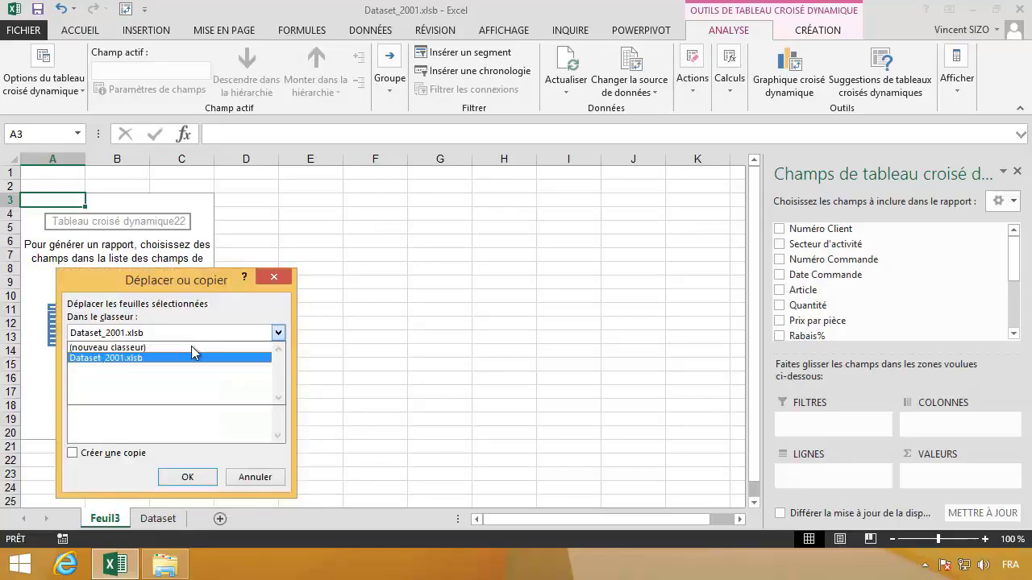
click(191, 348)
click(187, 477)
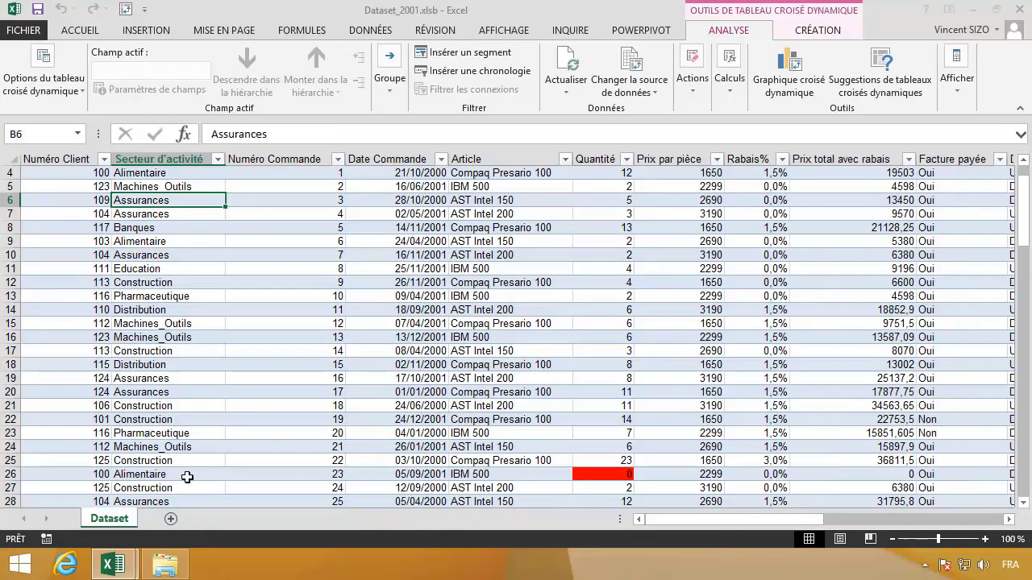
Save the new workbook as TCD_Groupements in xlsx format in the Téléchargements folder
key(F12)
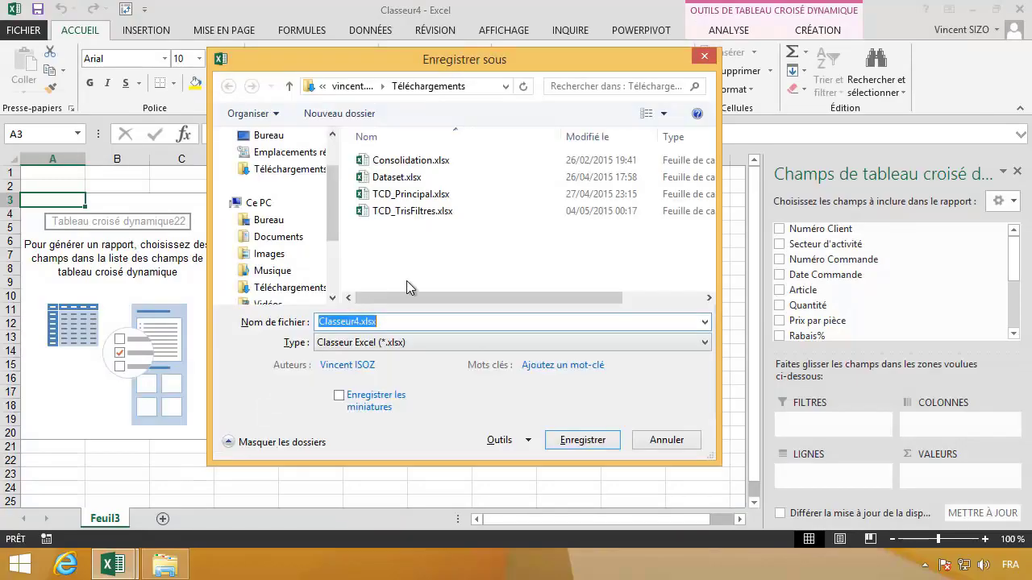
text(TCD_)
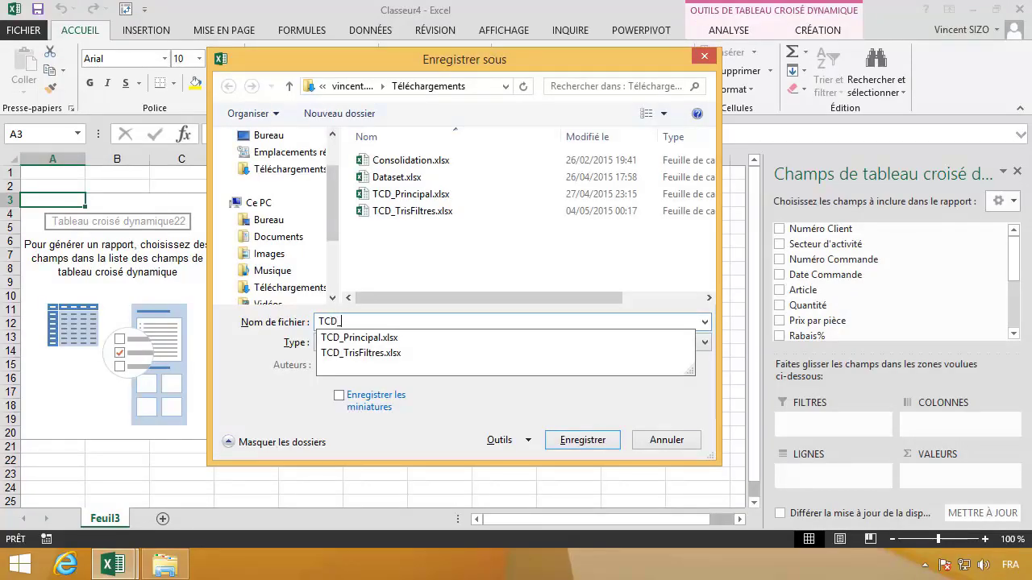
text(Groupements)
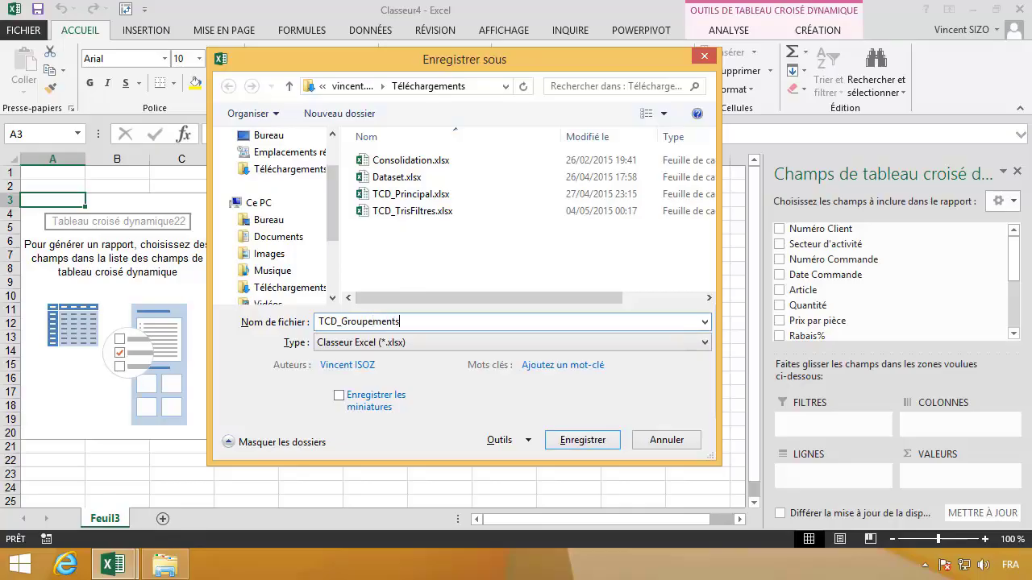
key(Return)
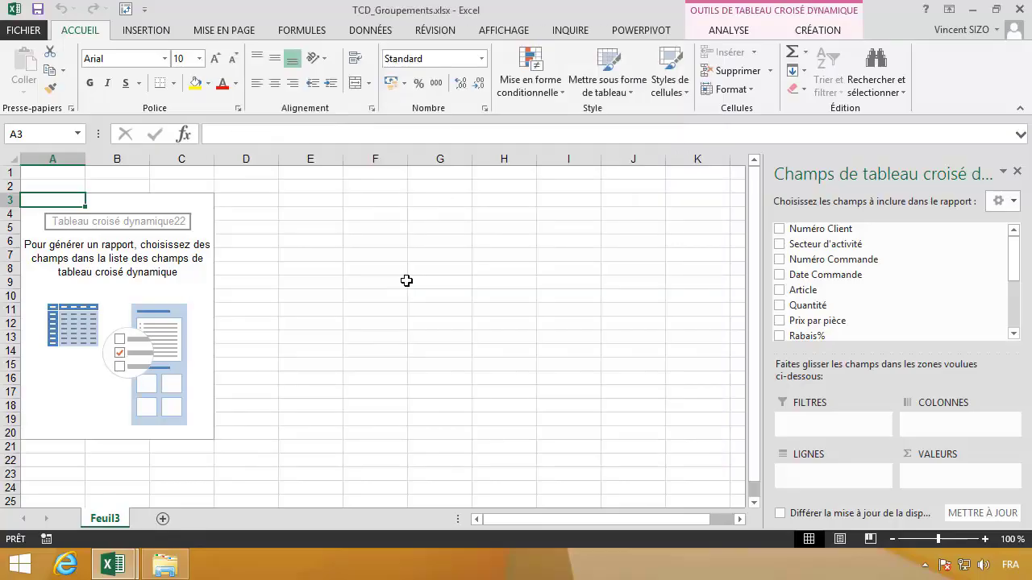
Rename the Feuil3 sheet as TCD_Grouprements
double_click(105, 519)
text(TCD)
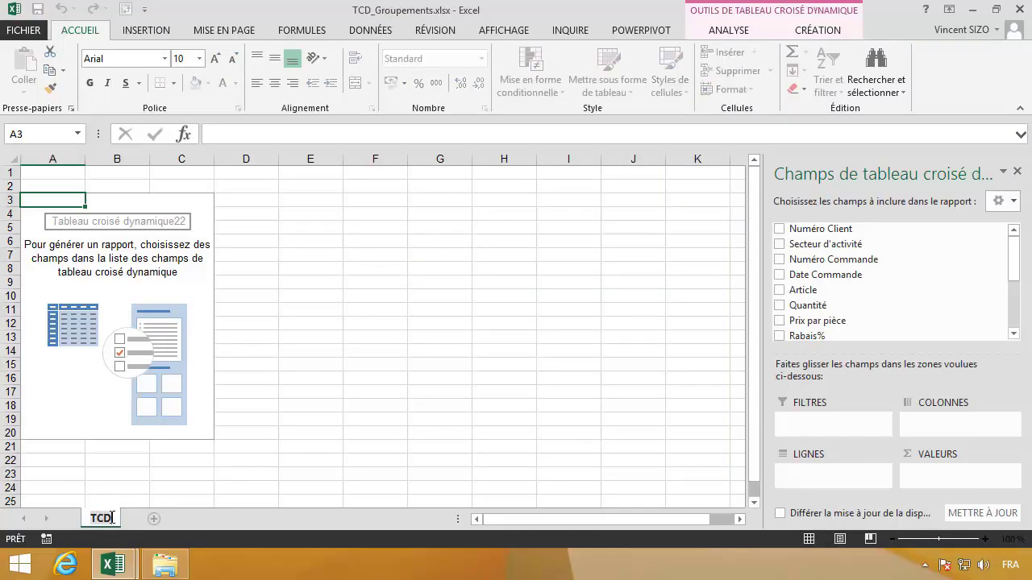
text( Groupements)
key(Return)
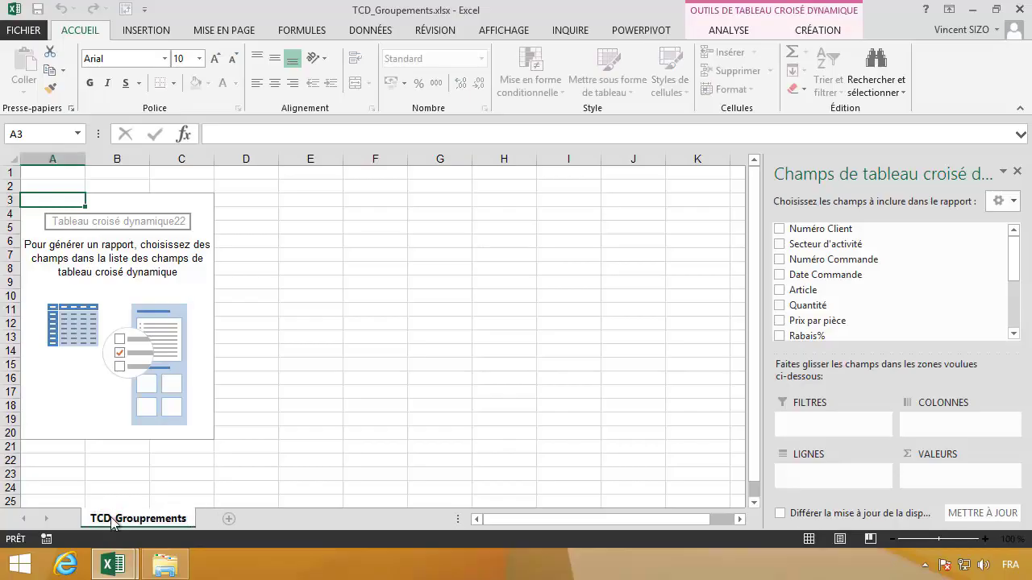
Open the pivot table's options and name the pivot table tcdGroupements
click(176, 256)
click(133, 272)
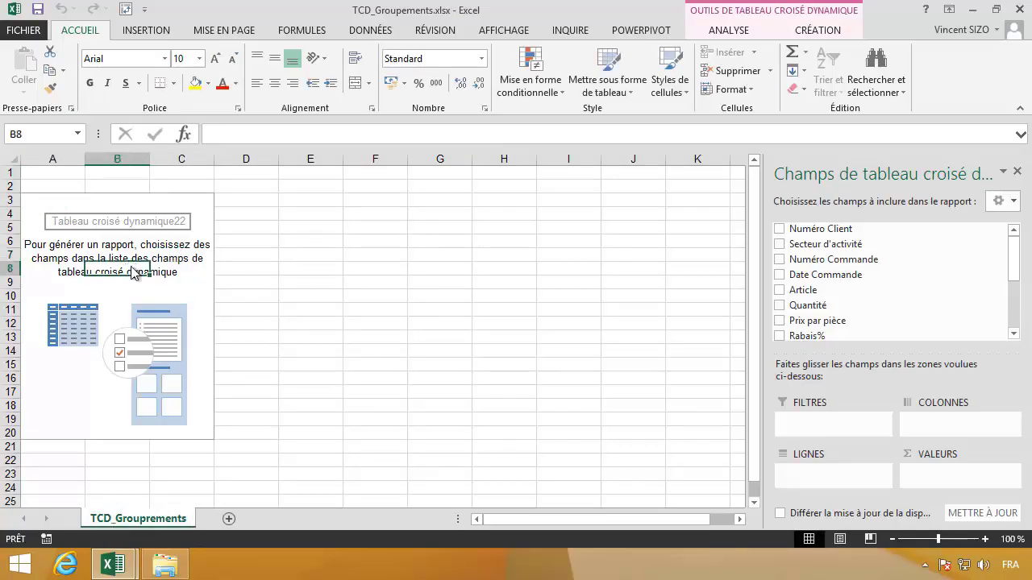
right_click(133, 271)
click(184, 338)
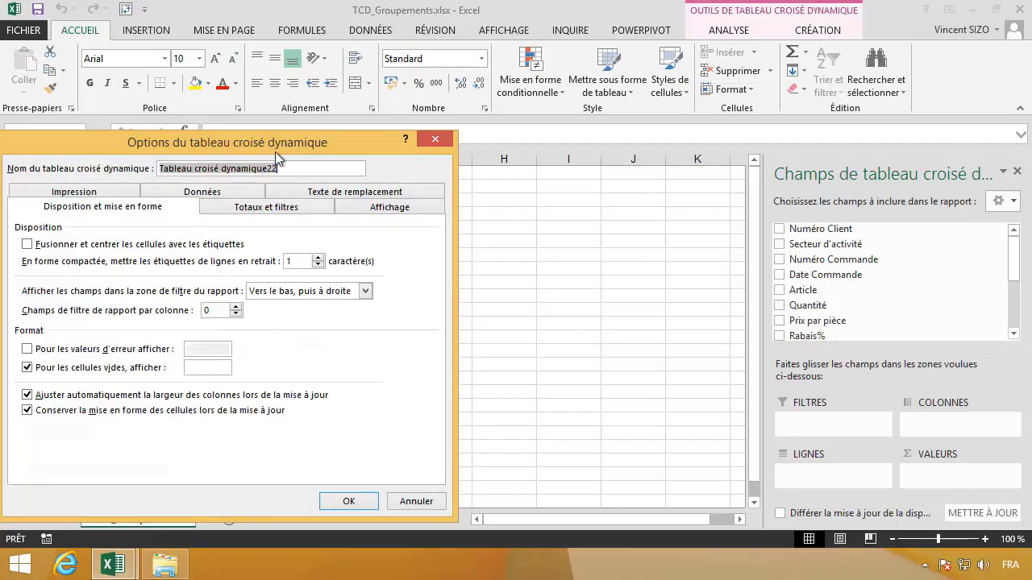
text(tcdG)
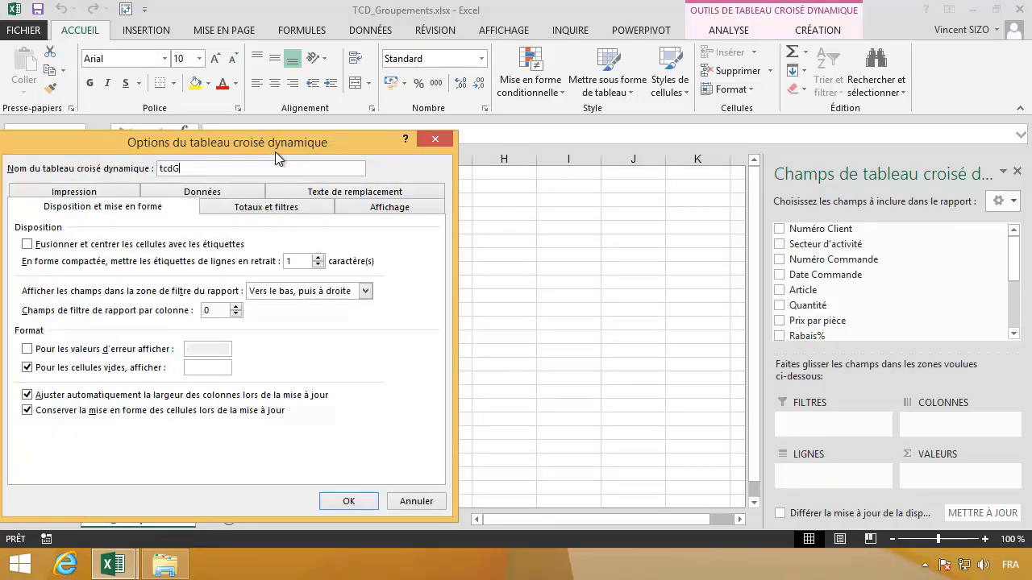
text(roupements)
Set the layout options to merge and centre label cells, show 0 for error values and empty cells, and disable automatic column-width fitting
click(193, 245)
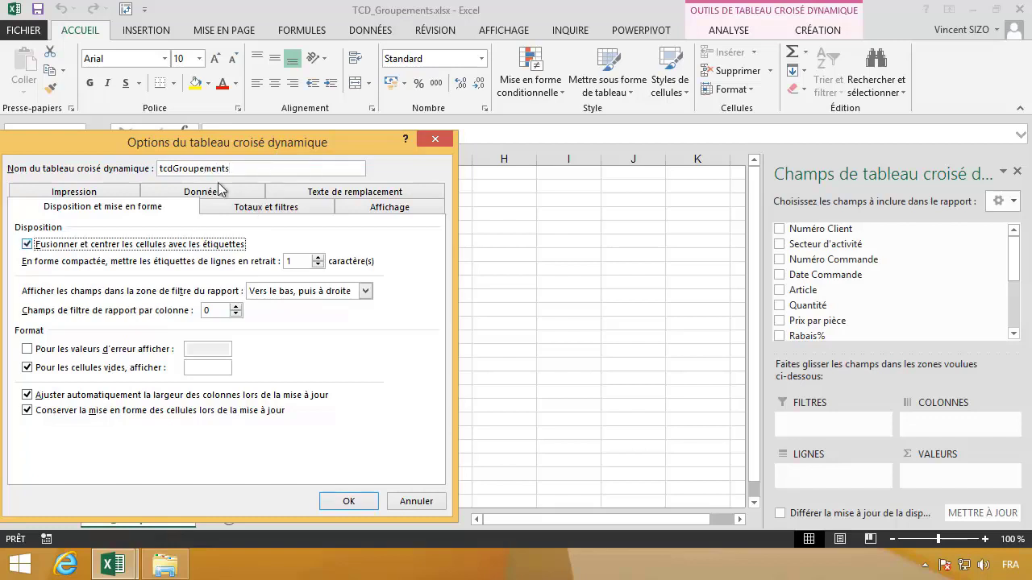
drag(238, 145, 430, 112)
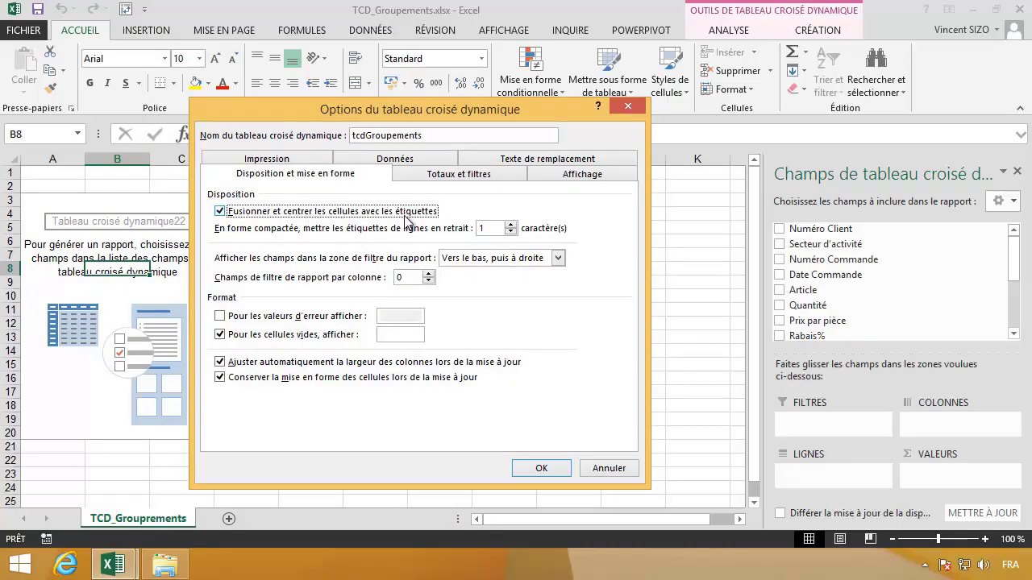
click(331, 320)
click(382, 316)
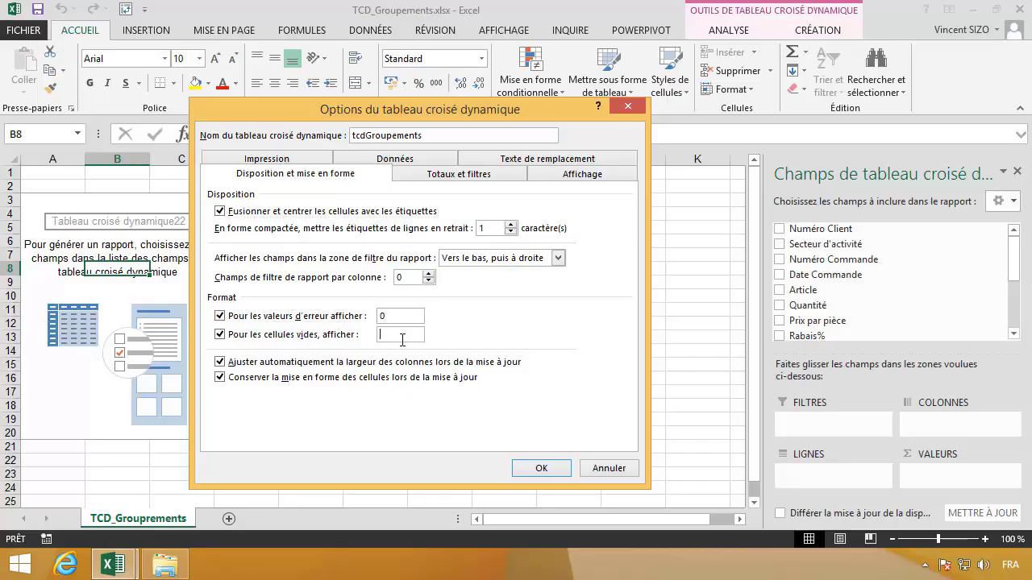
click(257, 367)
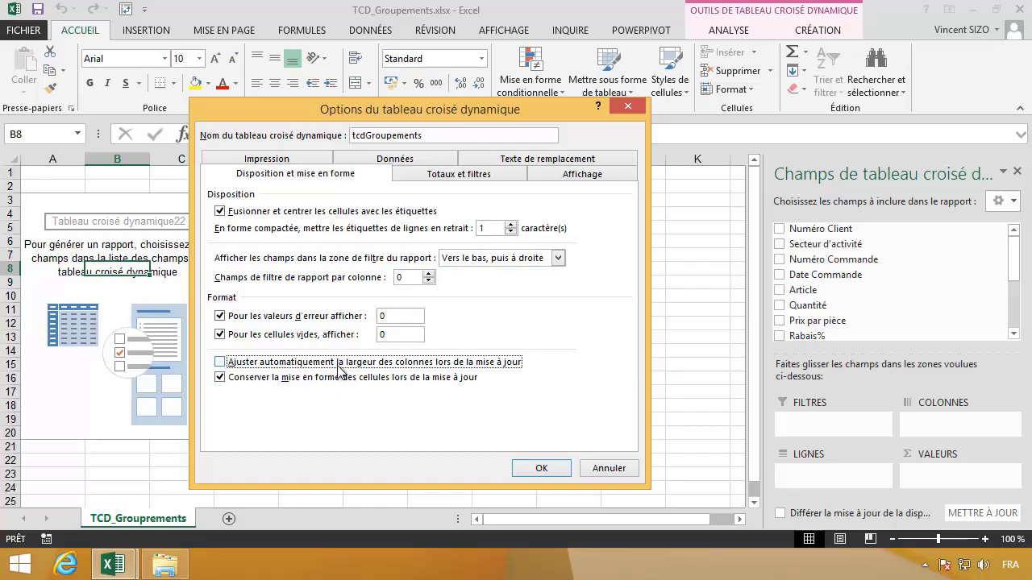
Configure the pivot table to allow multiple filters per field, ignore custom lists when sorting, and order its field list from A to Z
click(431, 176)
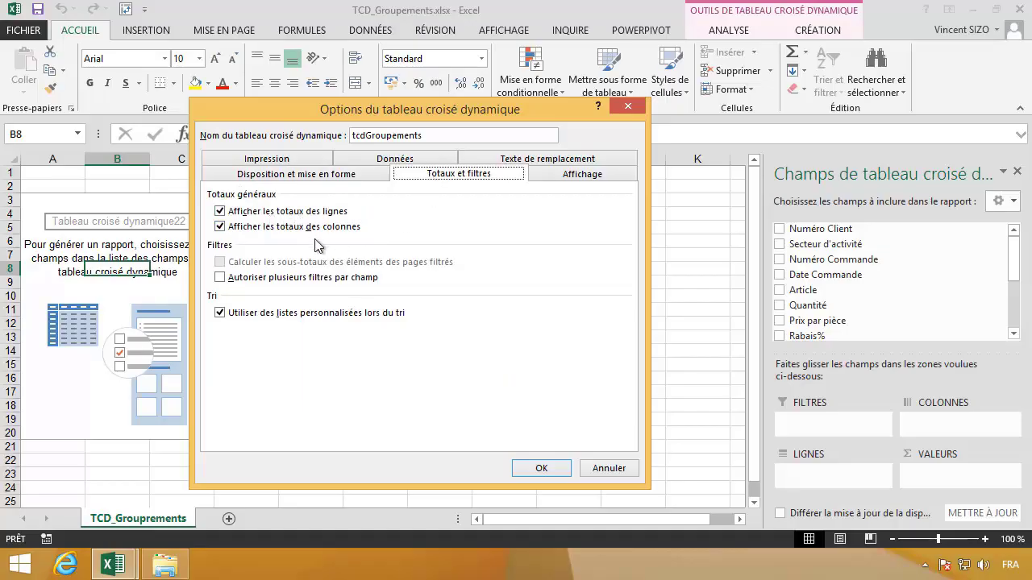
click(330, 278)
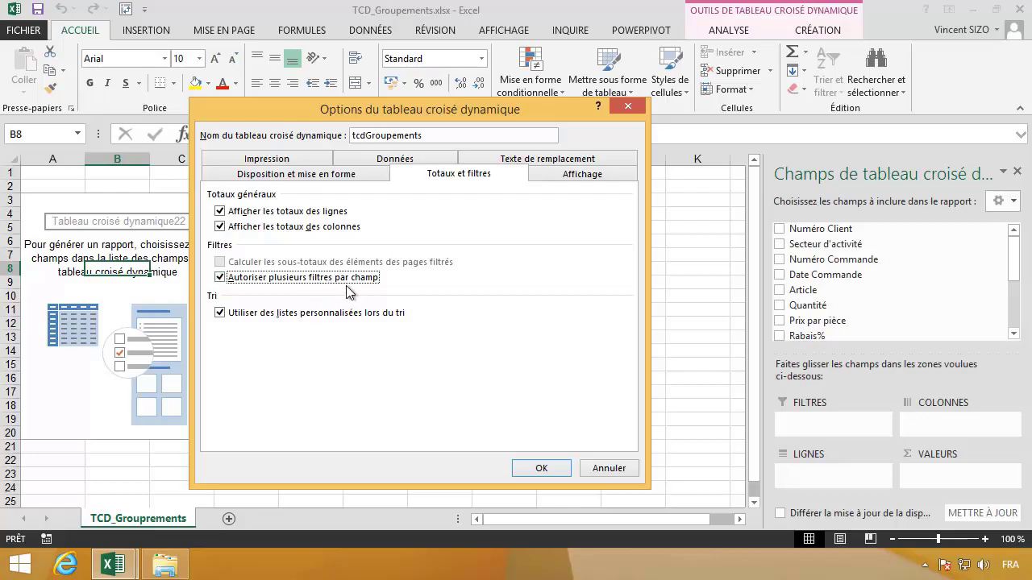
click(306, 318)
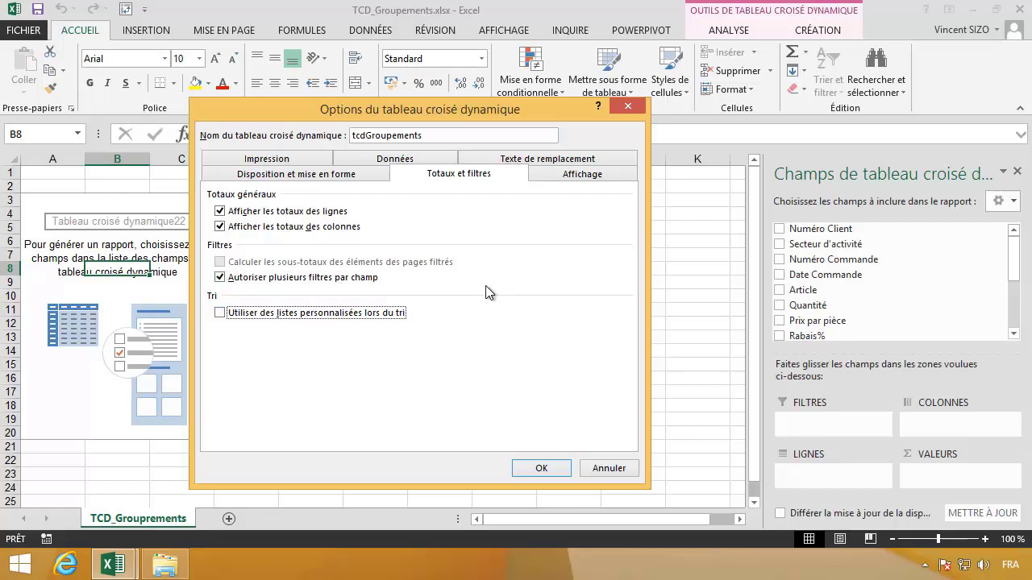
click(567, 176)
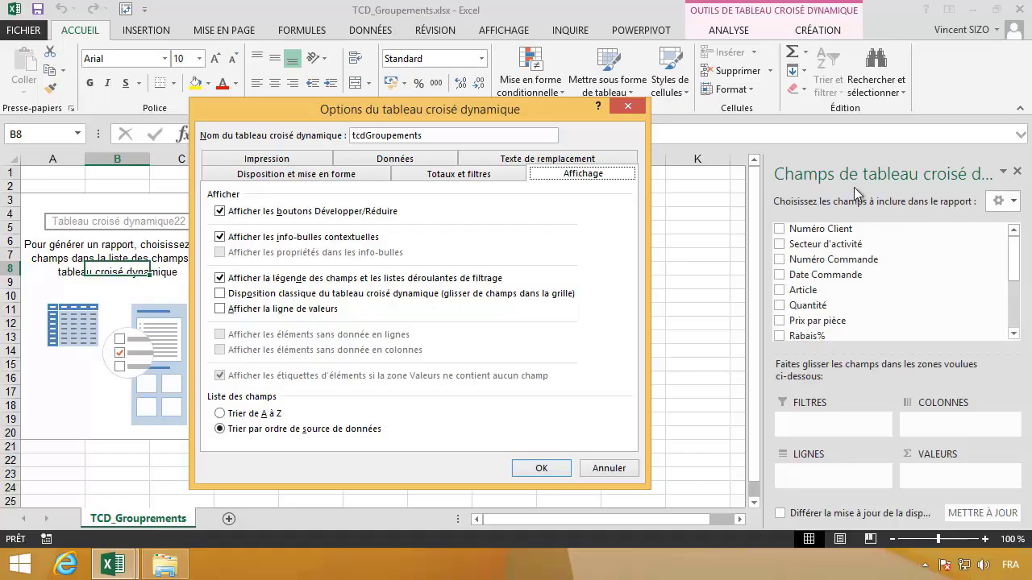
click(266, 414)
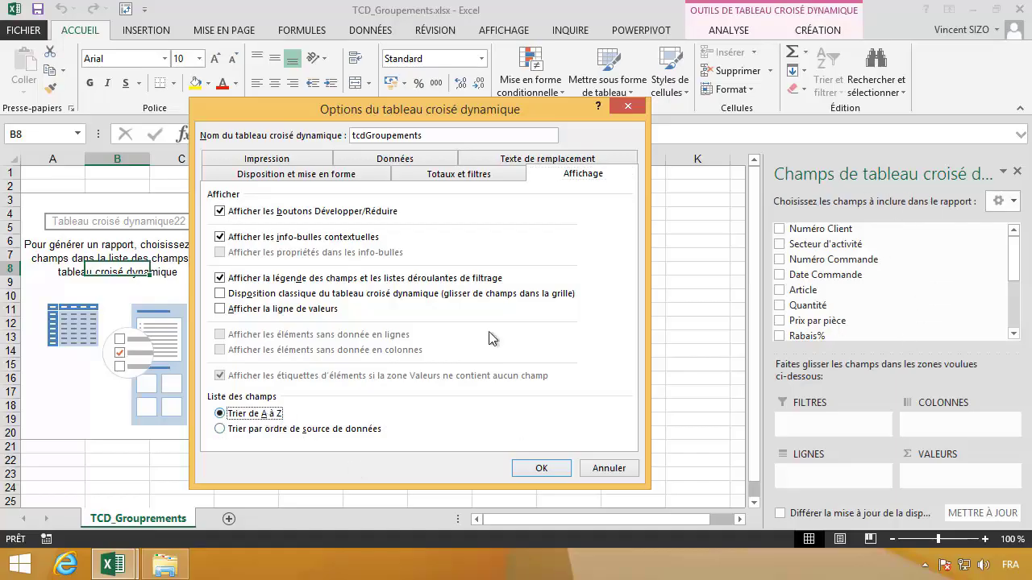
Disable the display of details, set the number of items retained per field to Aucun, and apply the pivot table options
click(315, 163)
click(390, 172)
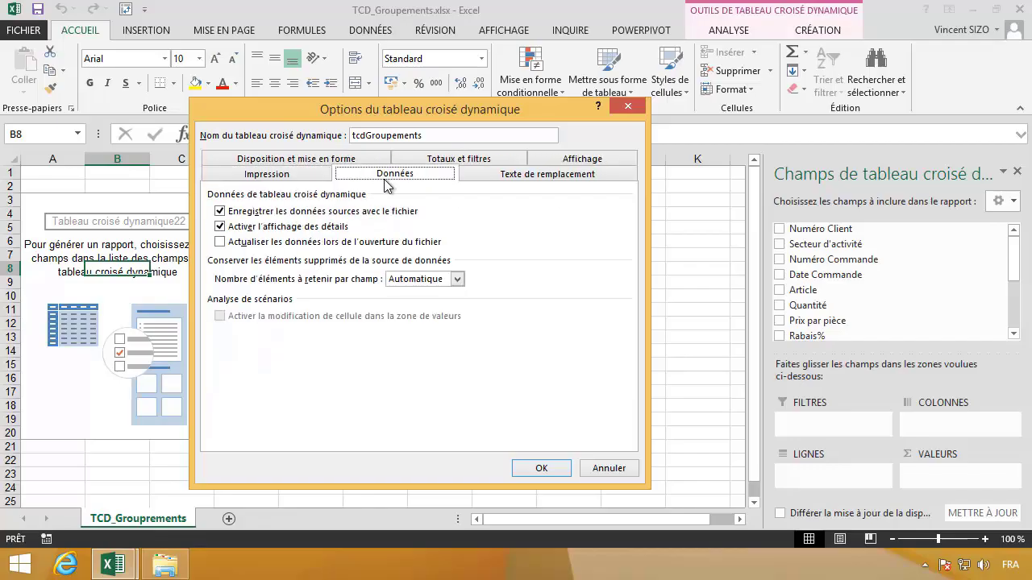
click(299, 233)
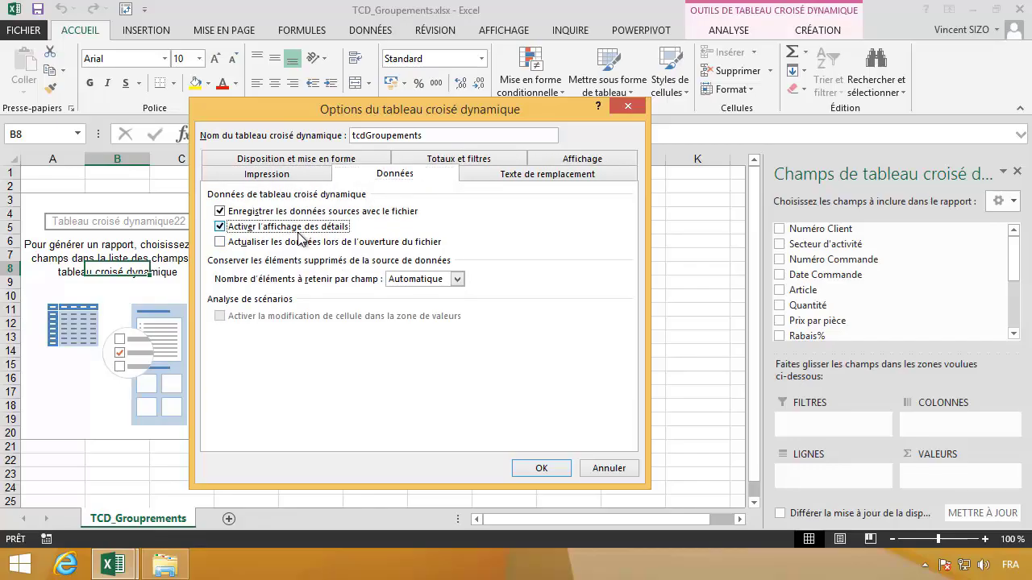
click(426, 278)
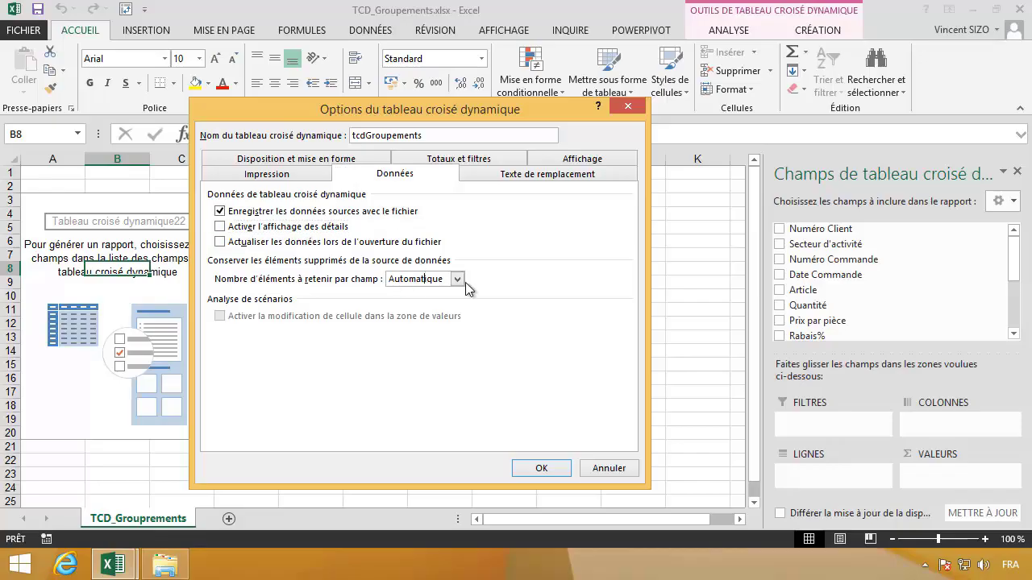
click(463, 281)
click(448, 302)
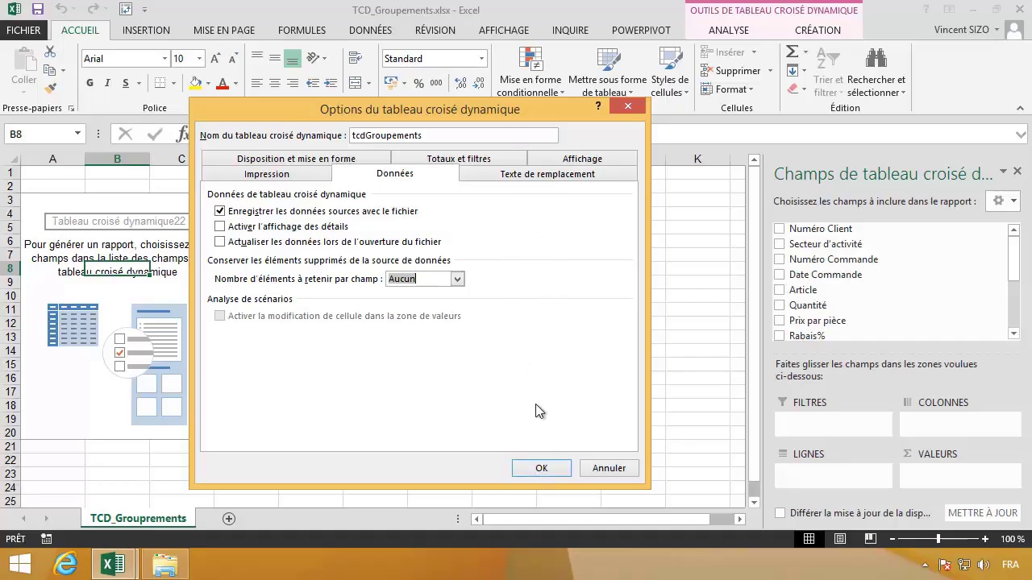
click(538, 469)
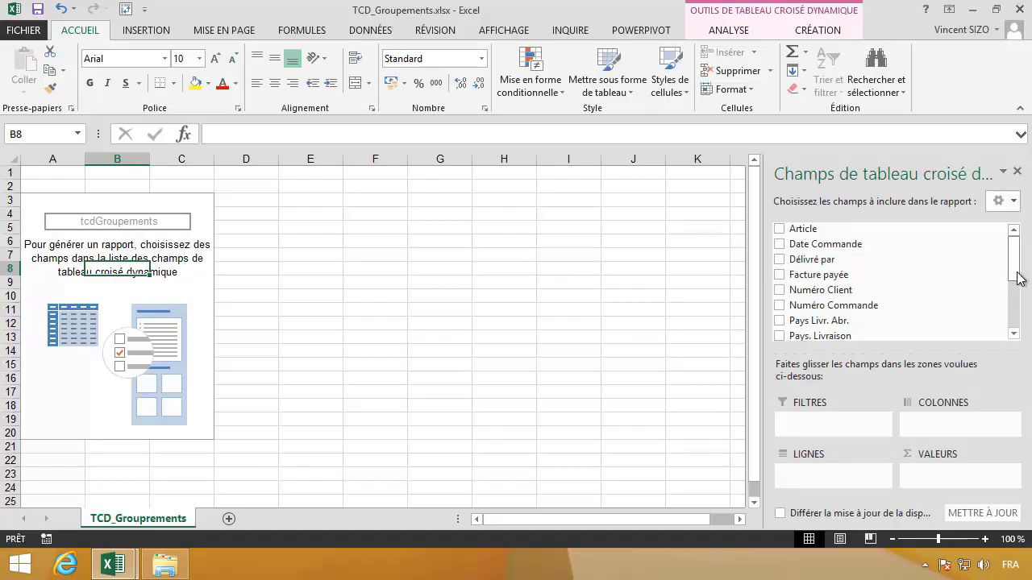
Place Secteur d'activité in the pivot table's rows and Prix total avec rabais in its values
drag(1017, 280, 1013, 327)
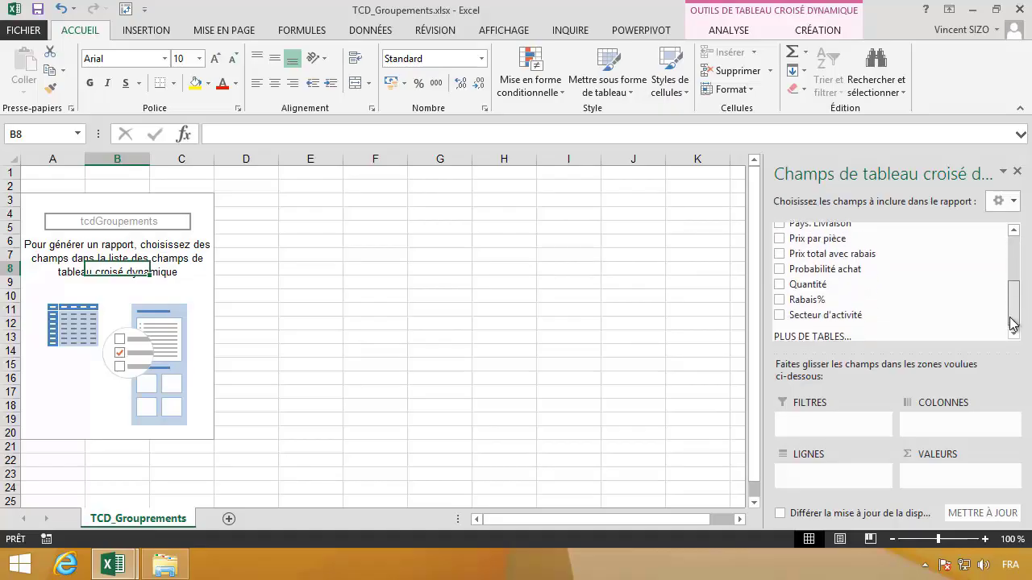
drag(827, 314, 846, 476)
drag(876, 256, 938, 480)
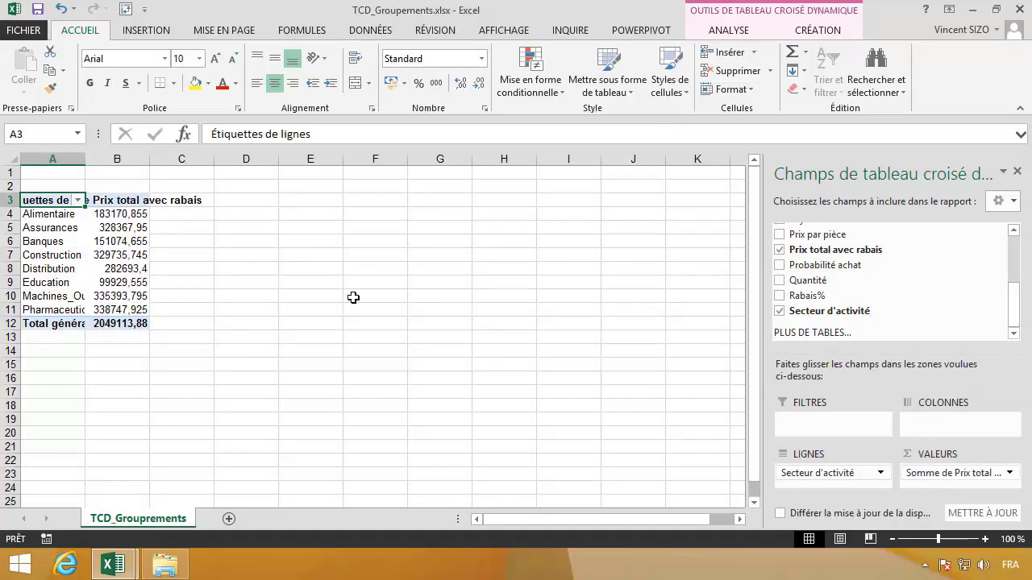
Fit column A to its contents and rename the pivot table headers in A3 and B3 as Secteurs and PTAR
double_click(85, 159)
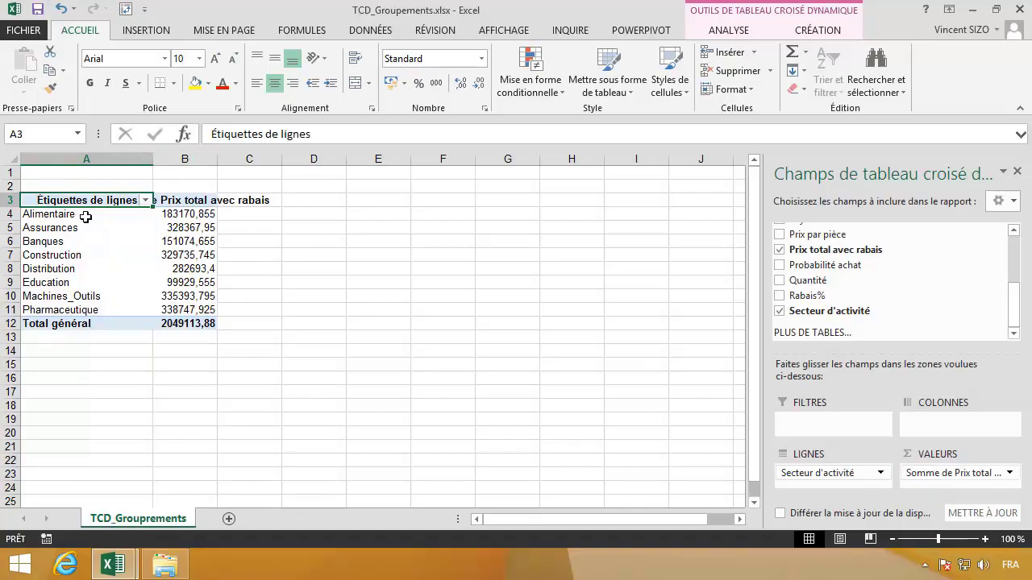
text(Secteurs)
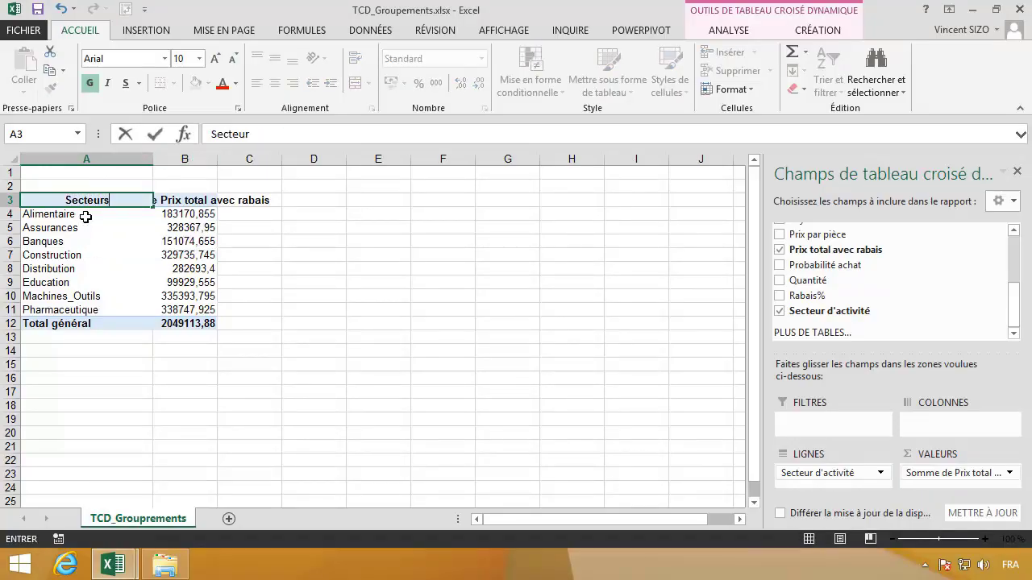
key(Tab)
text(PTAR)
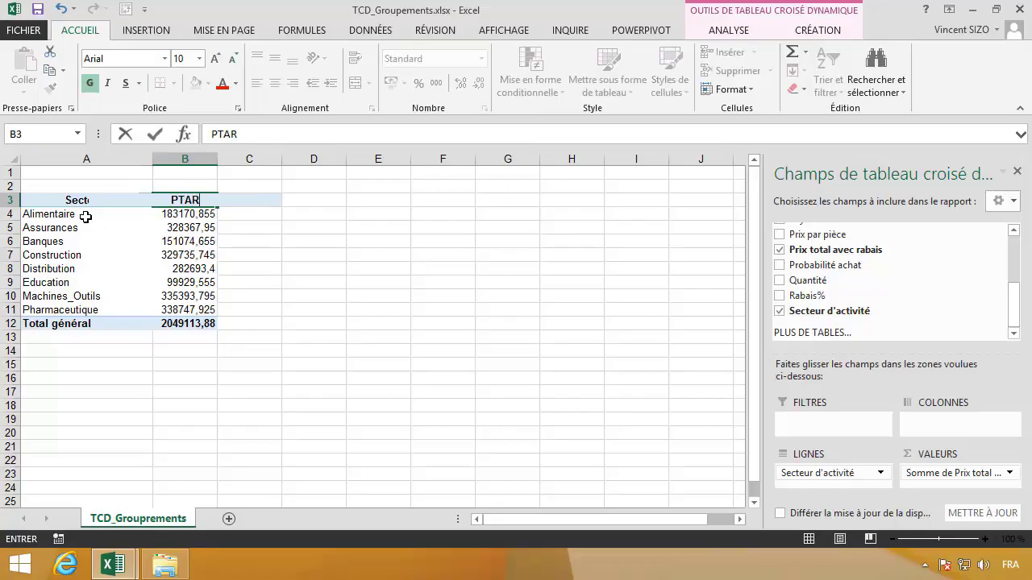
key(Return)
Format the PTAR value field as Comptabilité with two decimals and the € symbol, and fit column B to its contents
right_click(194, 228)
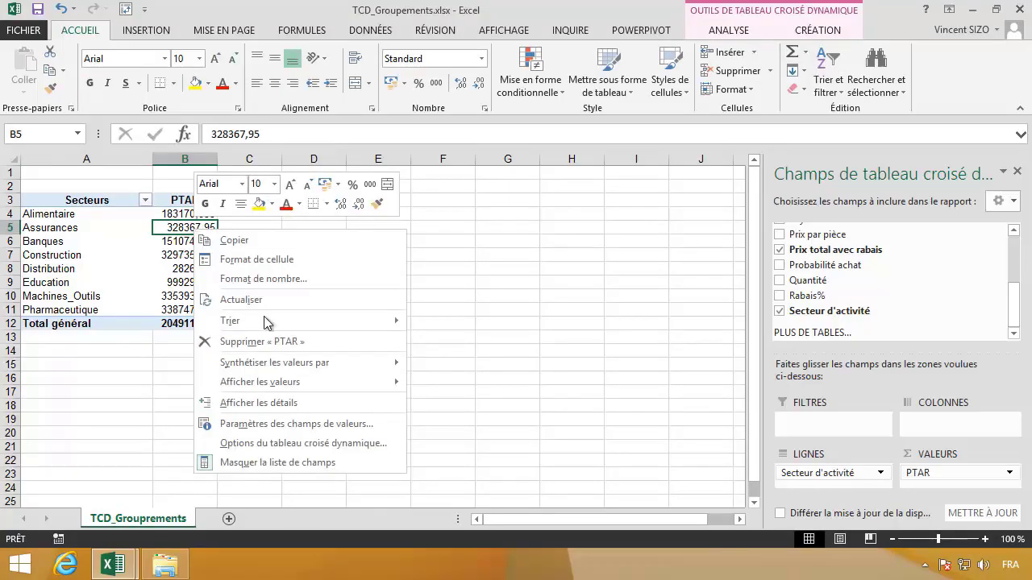
click(306, 423)
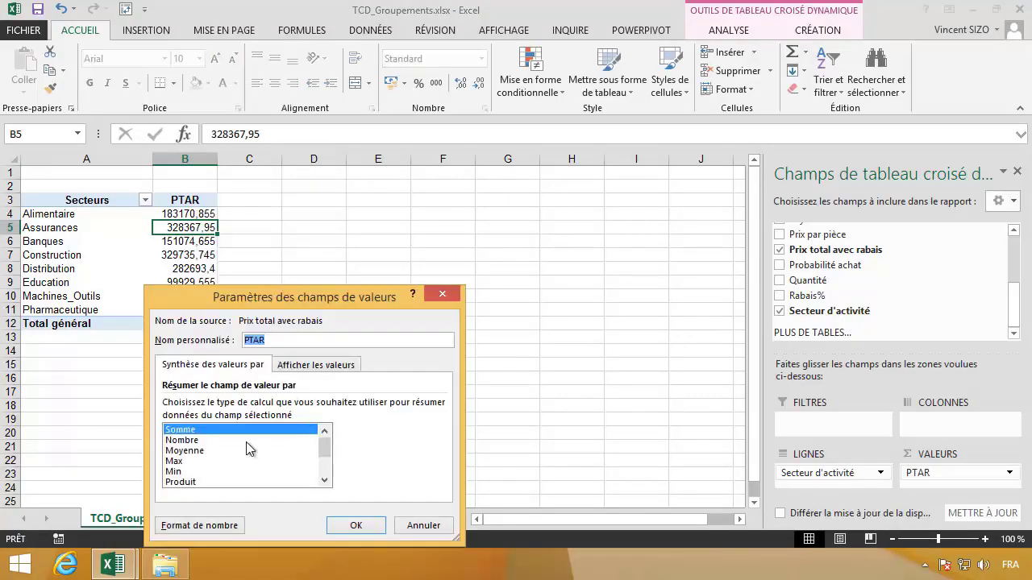
click(222, 529)
click(142, 278)
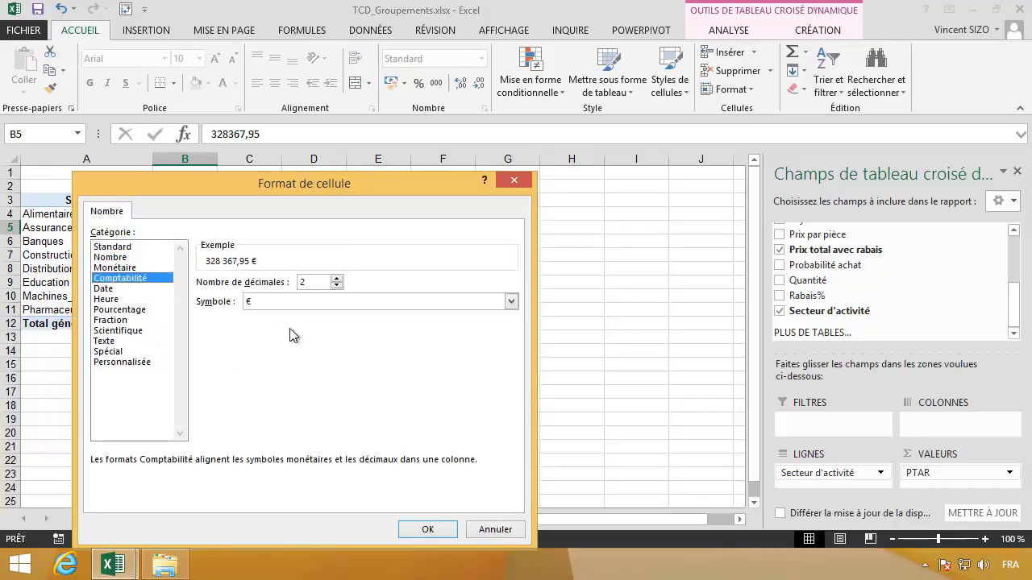
click(427, 528)
click(357, 525)
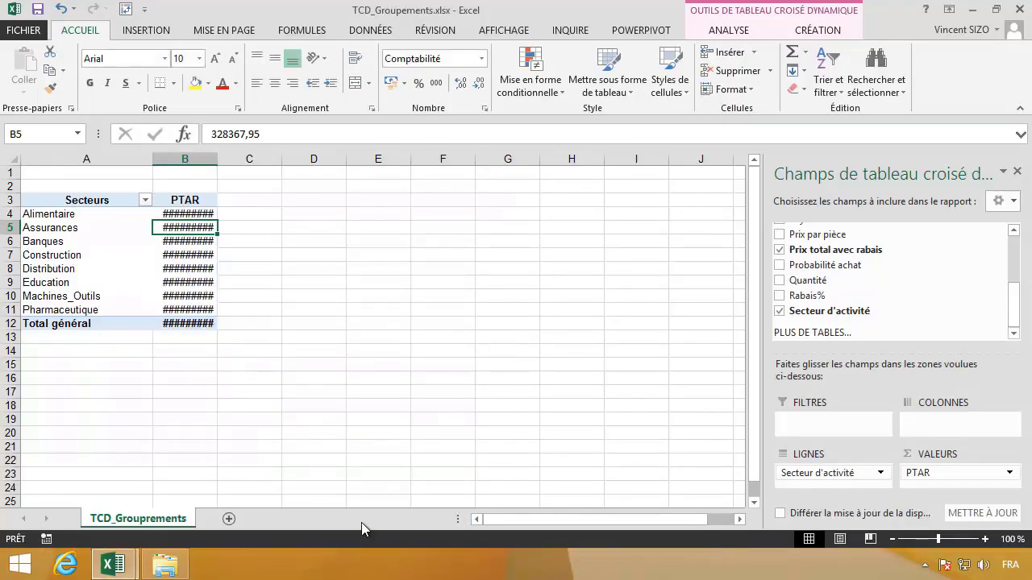
double_click(218, 159)
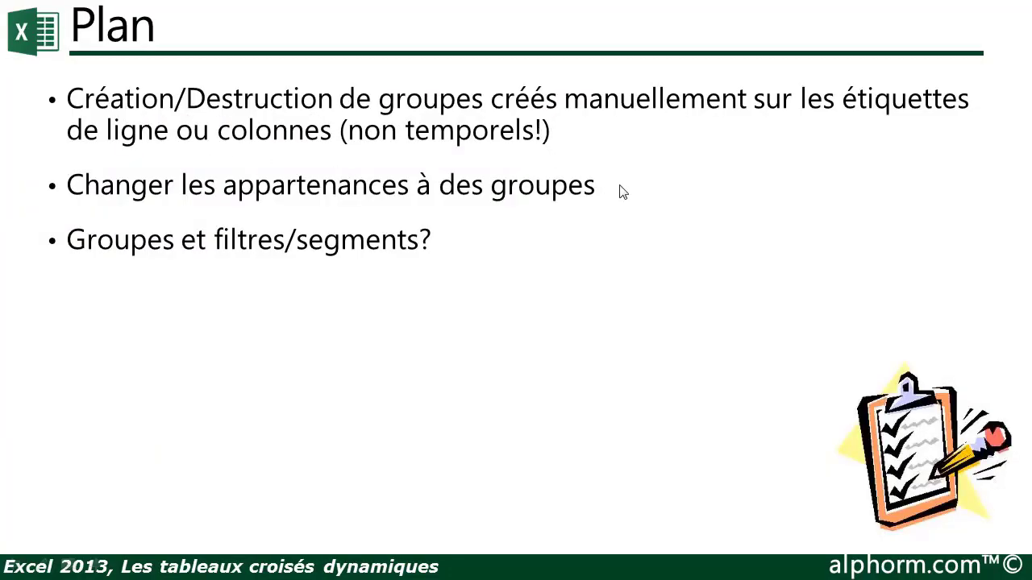
Switch from the plan slide back to the remote desktop session containing the TCD_Groupements workbook
key(super+d)
click(466, 565)
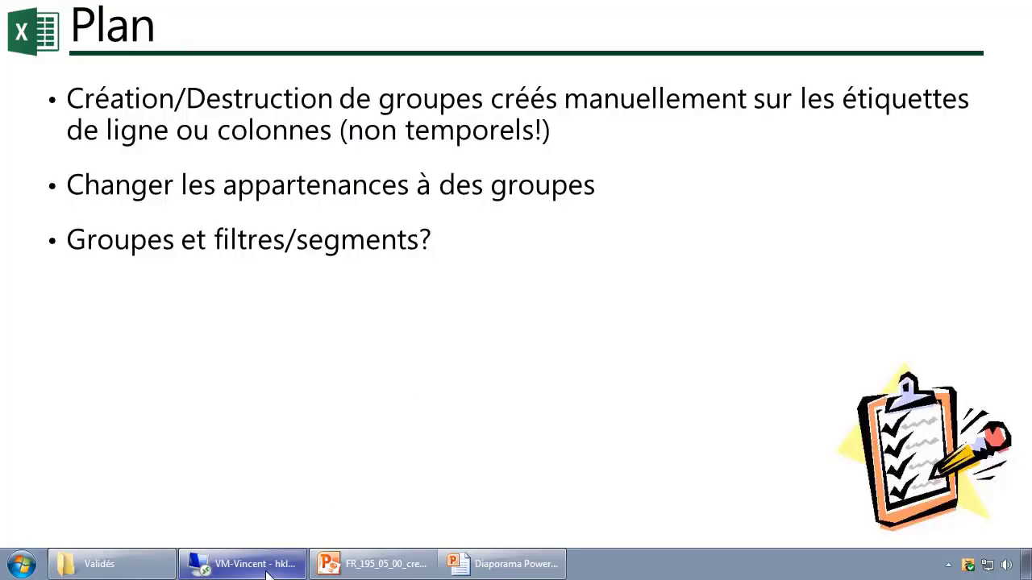
click(264, 569)
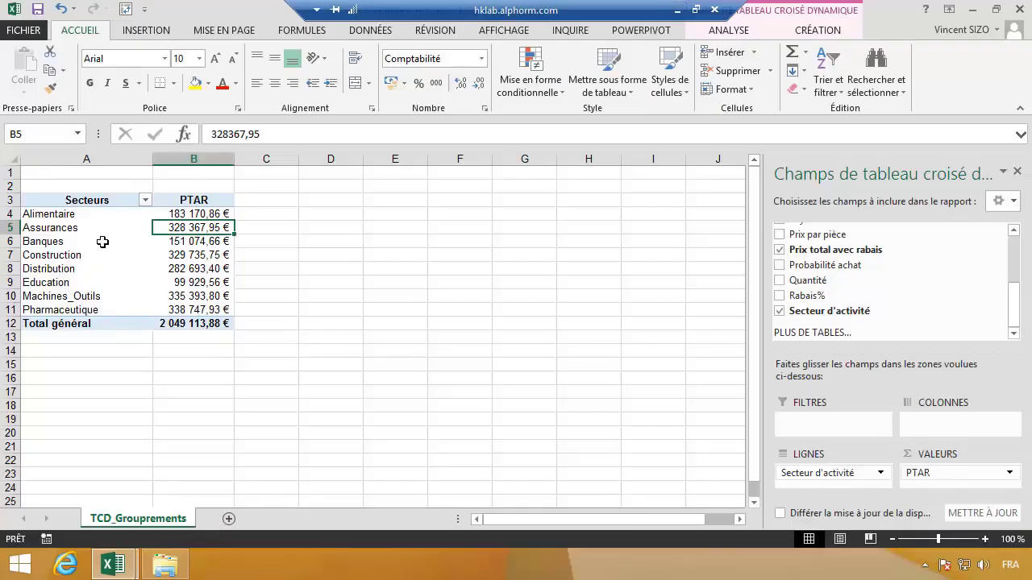
drag(67, 215, 68, 257)
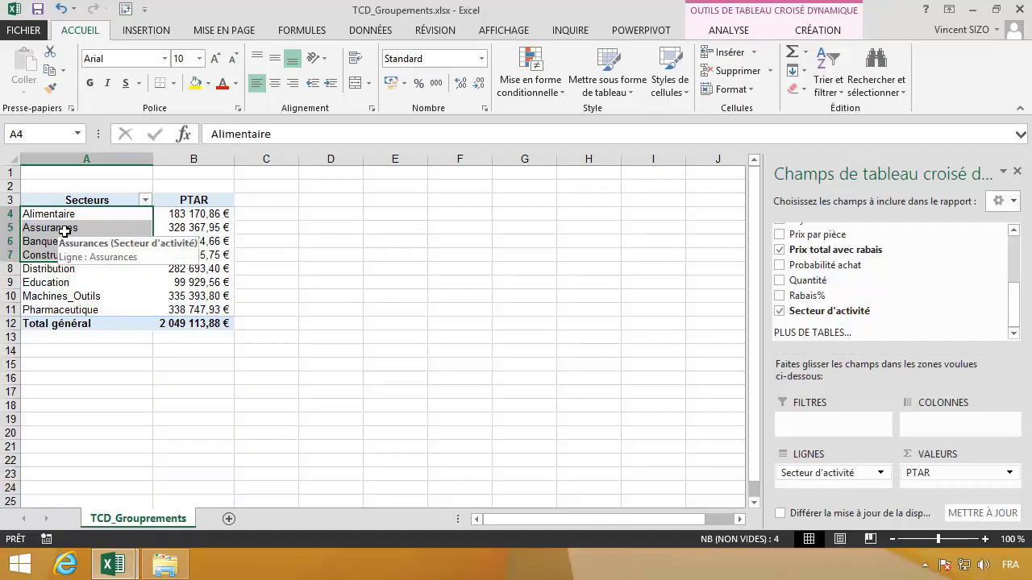
click(65, 230)
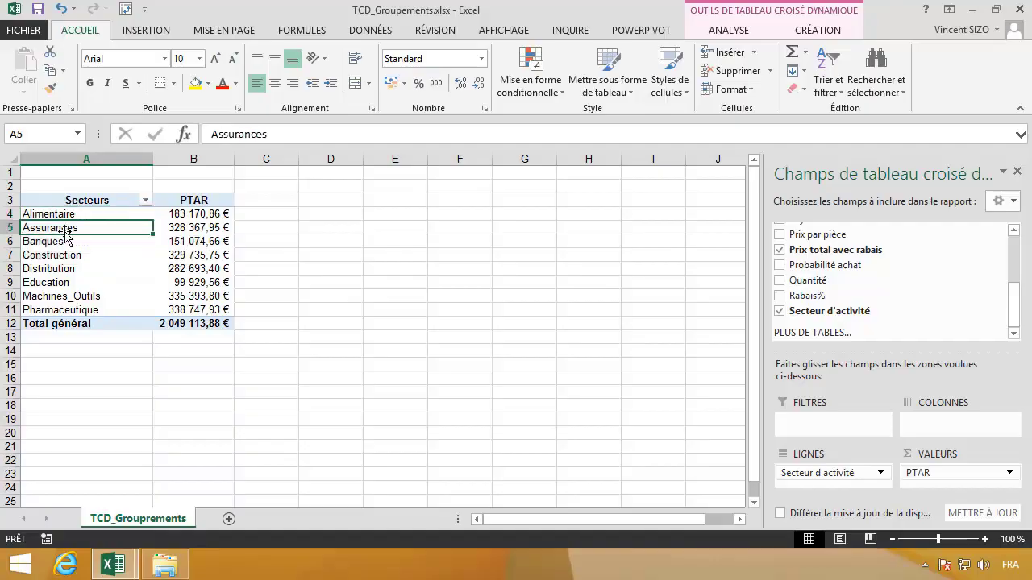
click(84, 291)
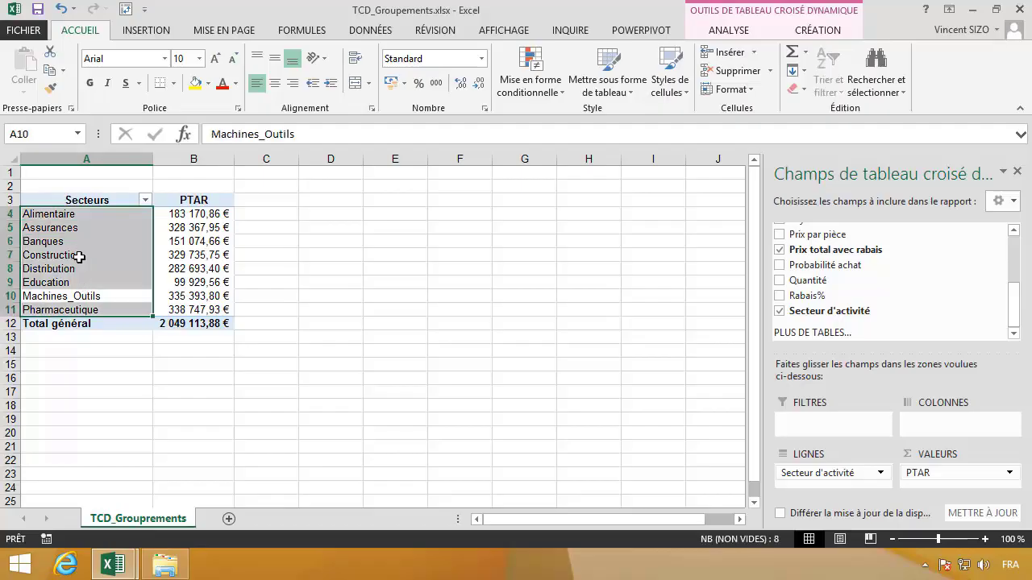
Reorder the sector labels so that Construction and Distribution directly follow Alimentaire
click(79, 256)
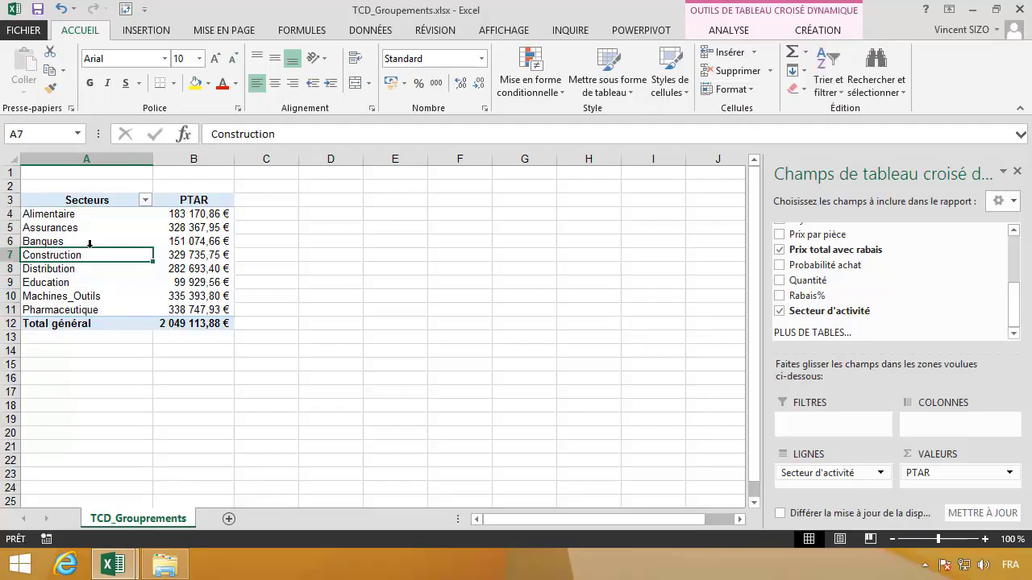
drag(90, 250, 87, 229)
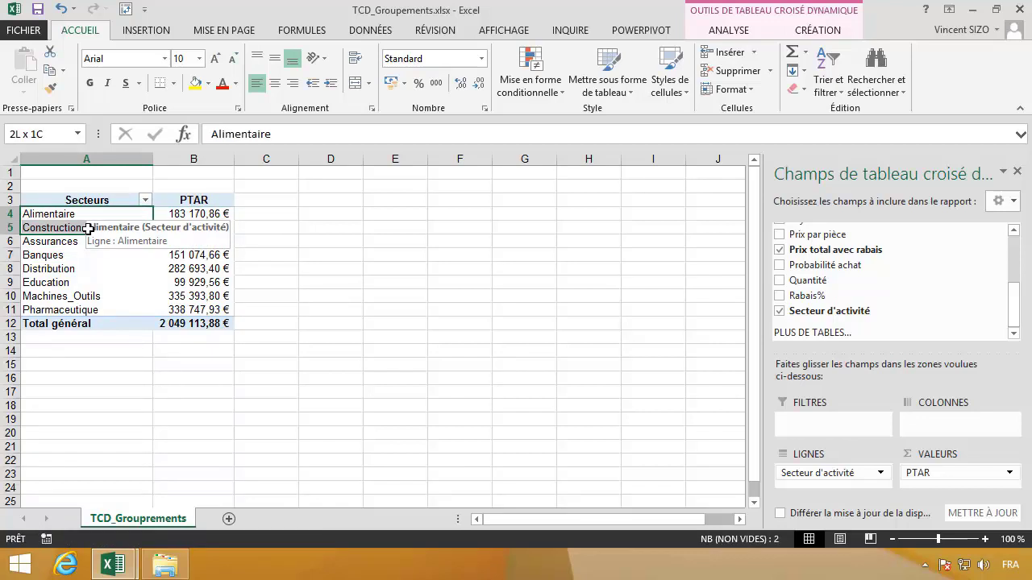
click(73, 270)
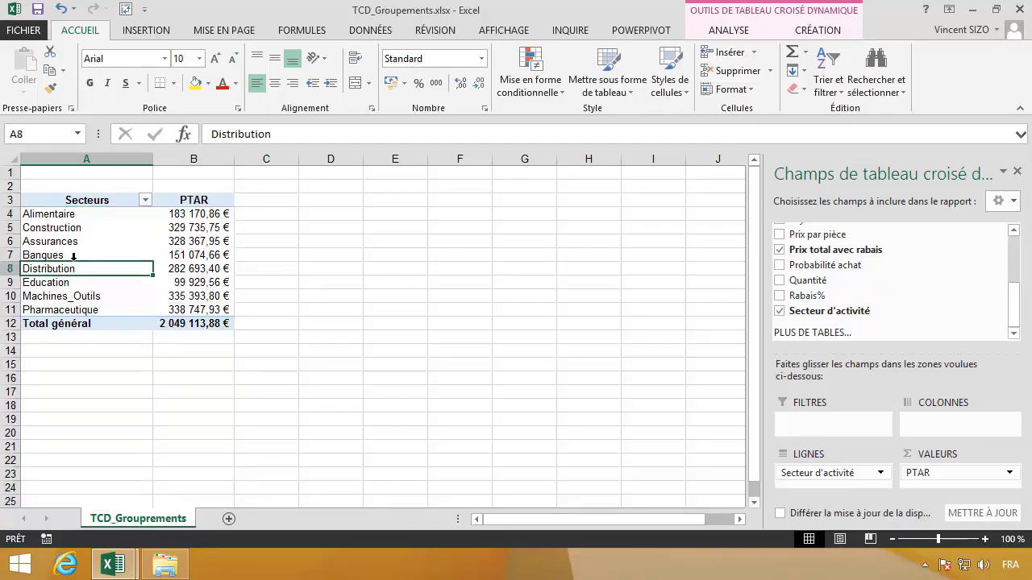
drag(73, 257, 67, 242)
click(76, 266)
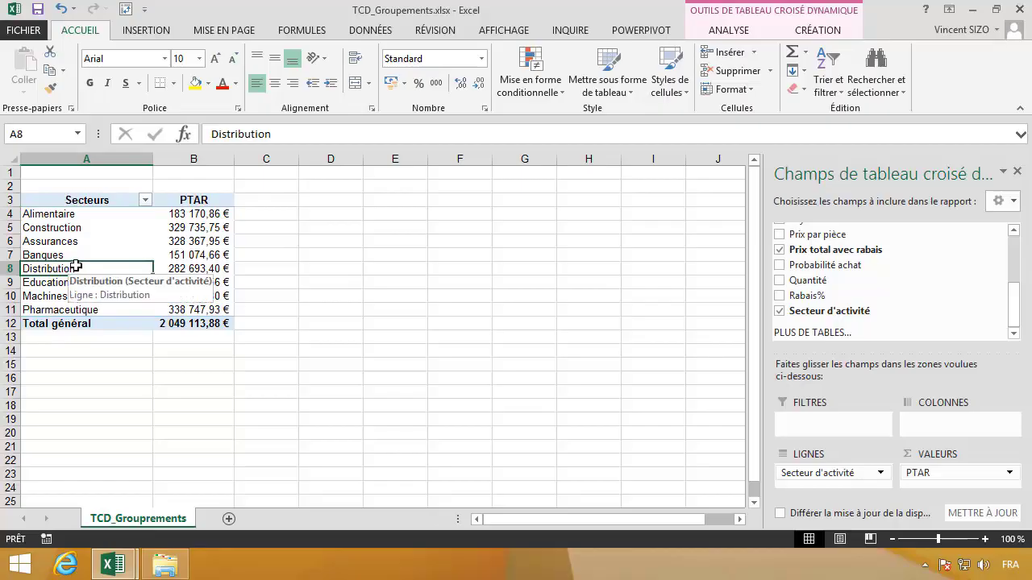
drag(76, 266, 73, 233)
Move the Machines_Outils and Pharmaceutique labels directly below Distribution, ahead of Assurances
click(78, 296)
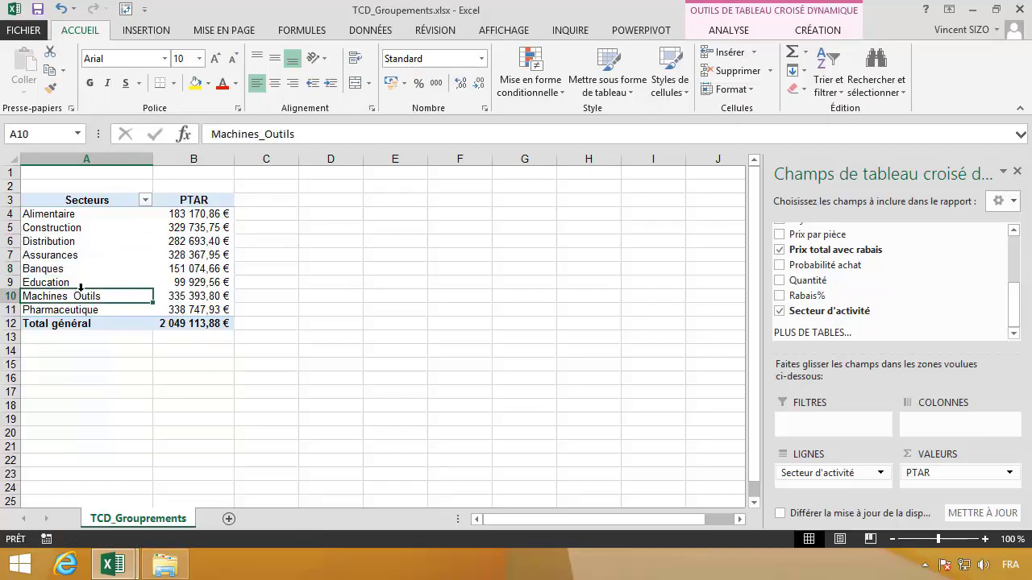
drag(81, 291, 81, 254)
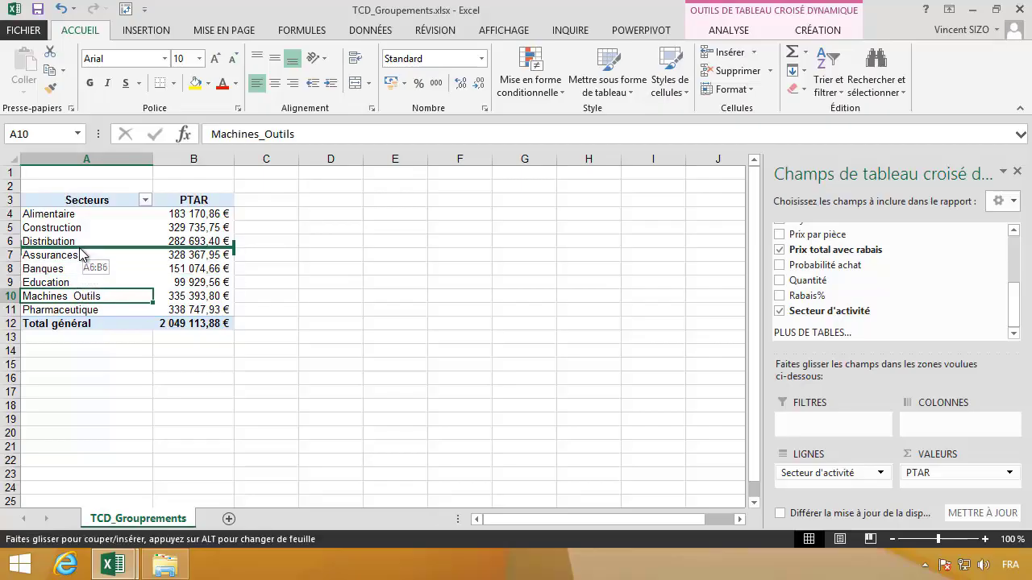
click(79, 308)
drag(80, 302, 78, 261)
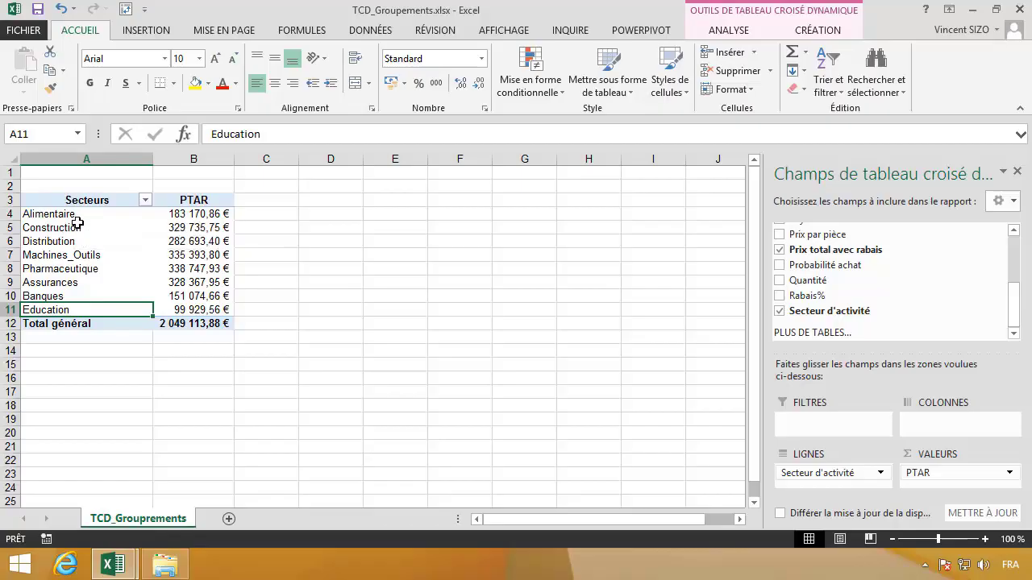
Group the Alimentaire and Construction sectors in the pivot table rows
drag(88, 214, 84, 242)
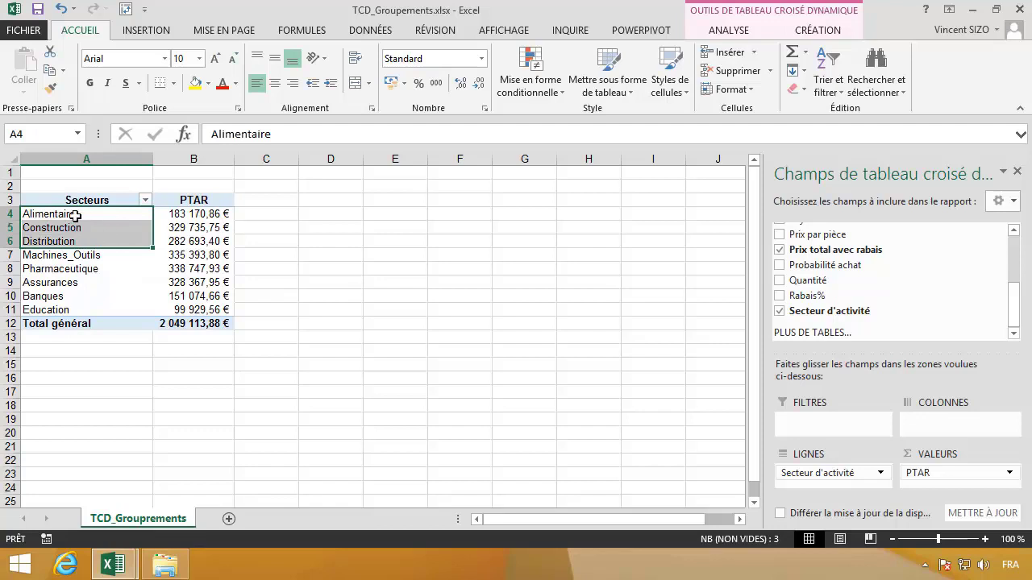
drag(75, 216, 85, 228)
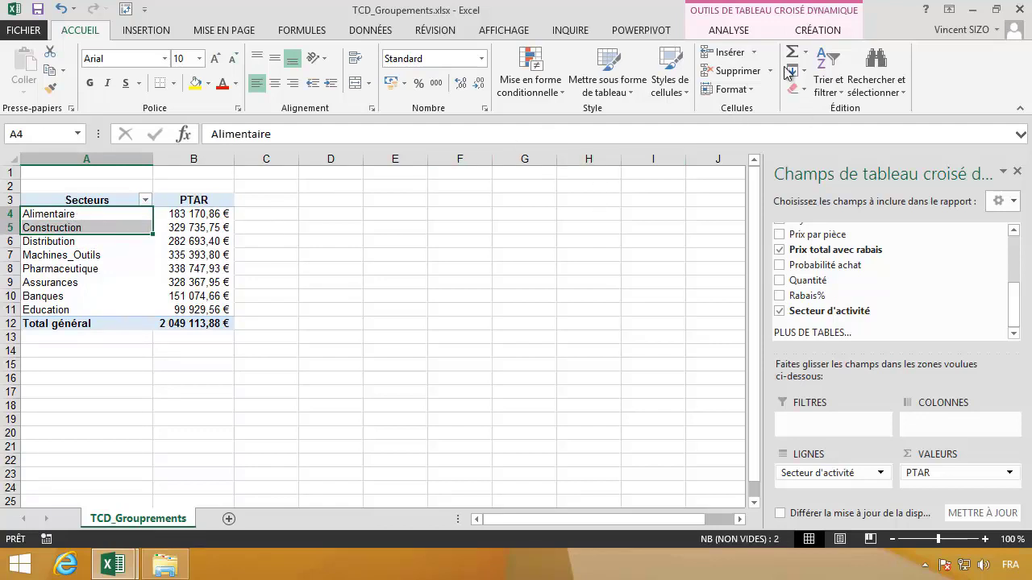
click(735, 32)
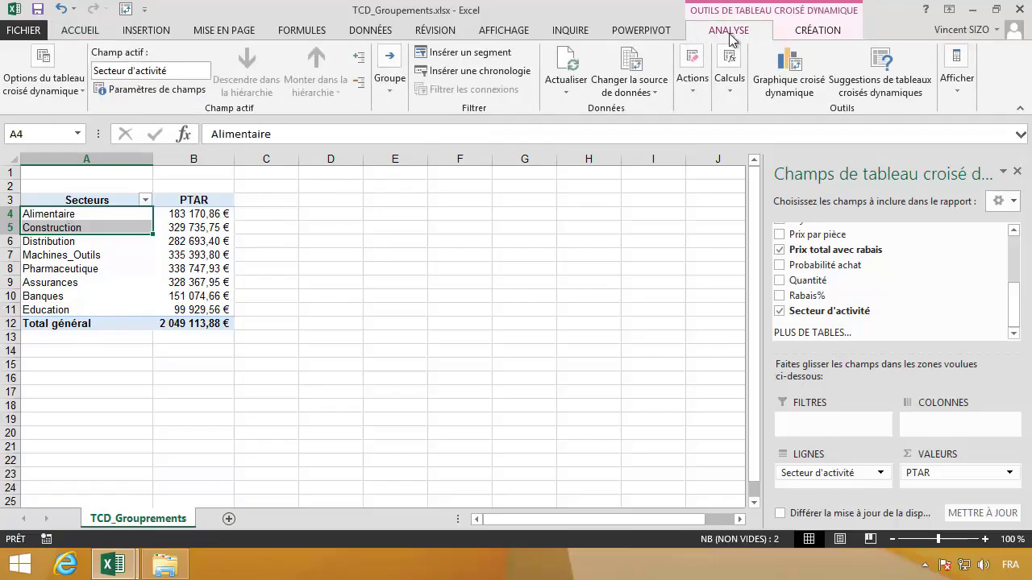
click(395, 87)
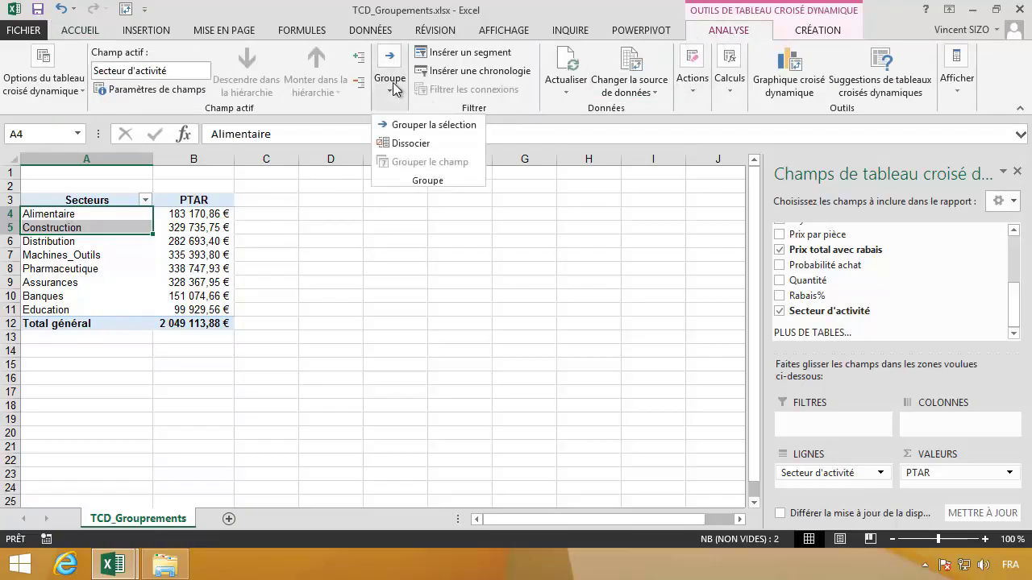
click(410, 129)
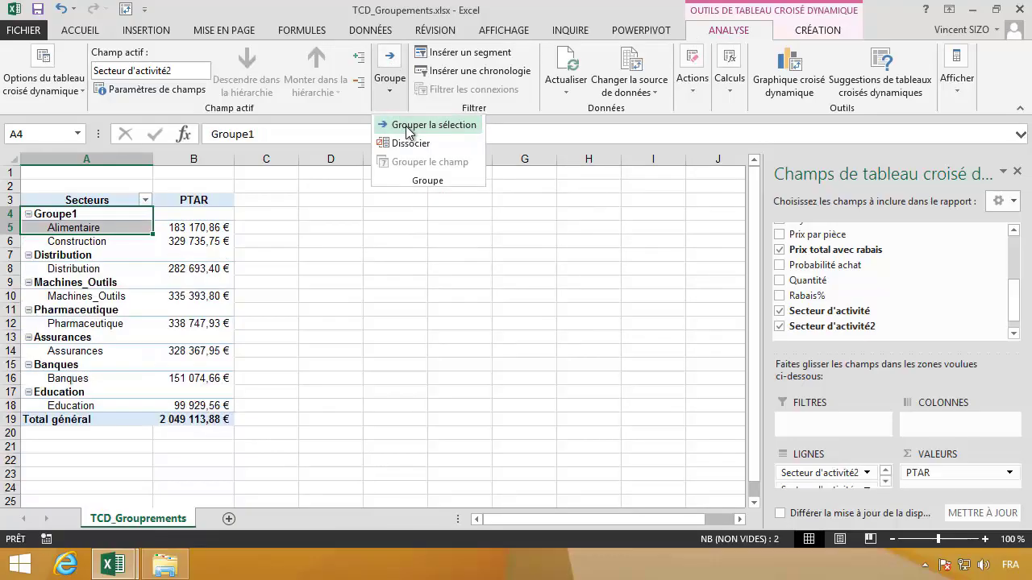
Rename the group containing Alimentaire and Construction as Primaire
click(102, 242)
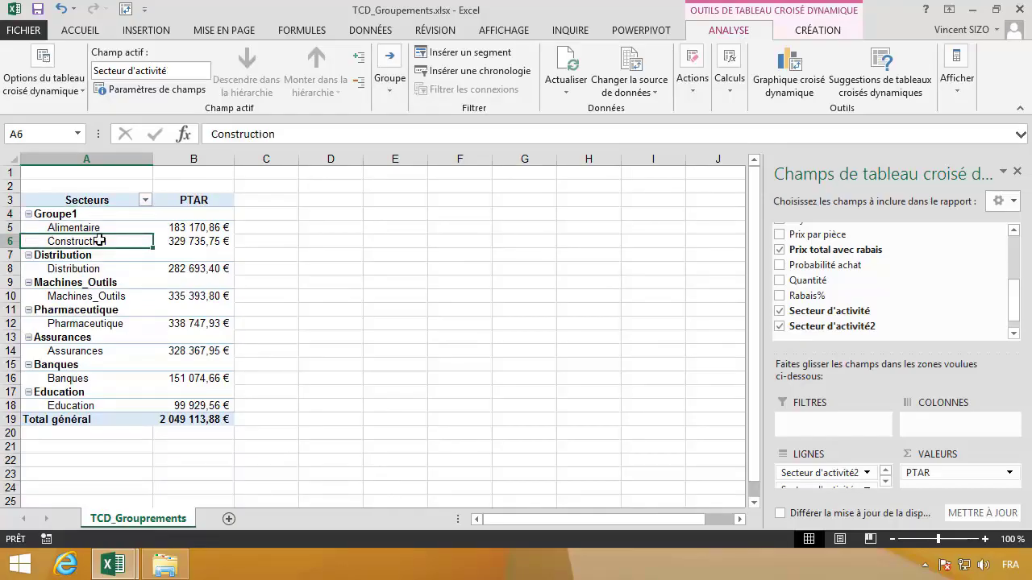
drag(99, 228, 95, 246)
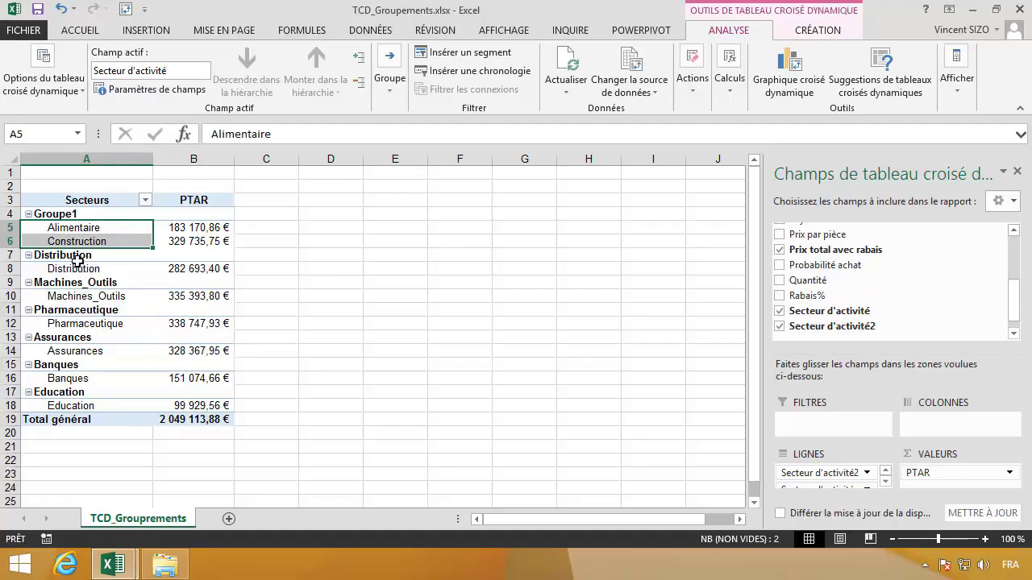
click(81, 213)
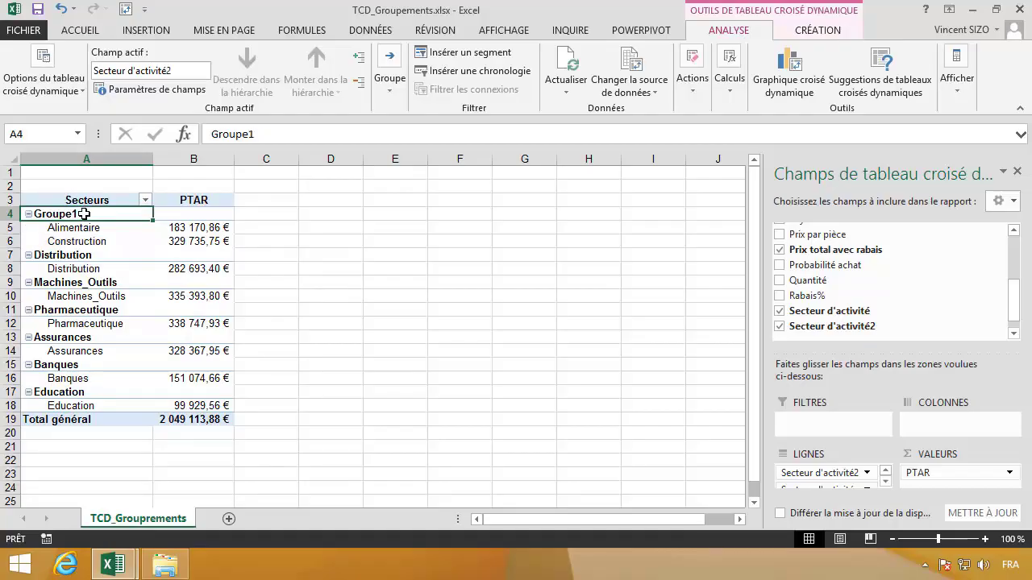
key(F2)
text(Primair)
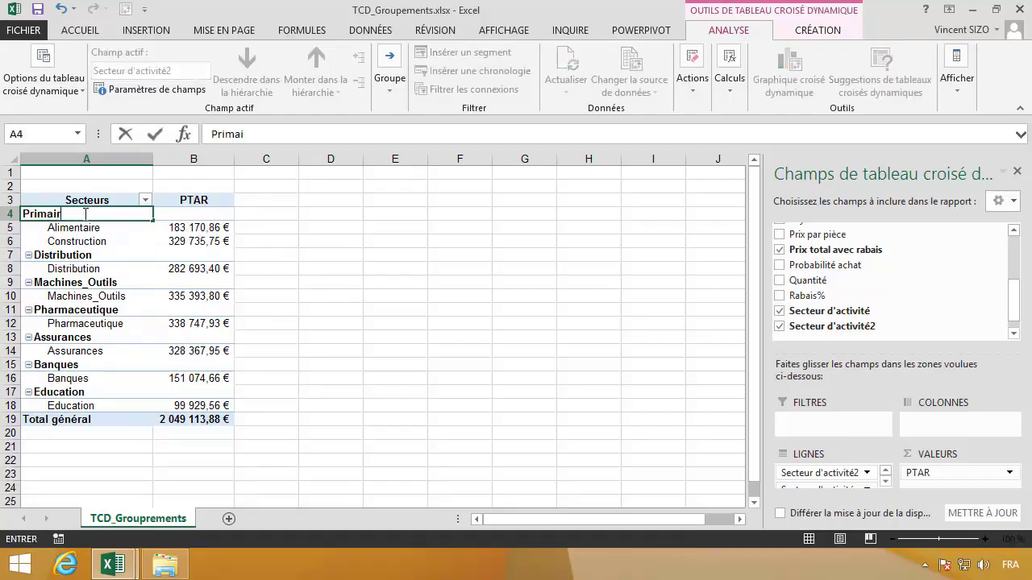
text(e)
key(Return)
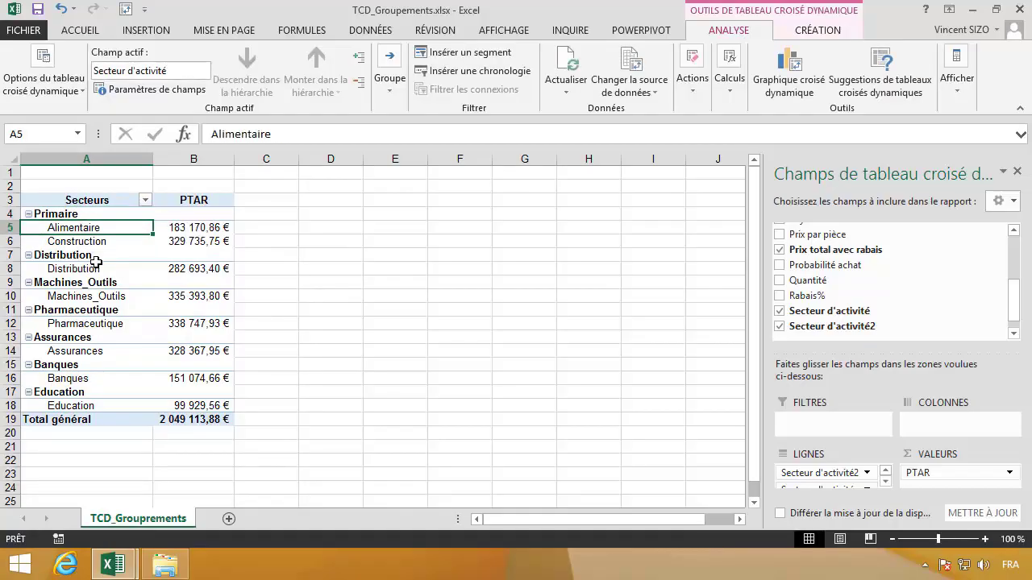
Group the Distribution, Machines_Outils and Pharmaceutique sectors and name the group Secondaire
drag(97, 255, 101, 323)
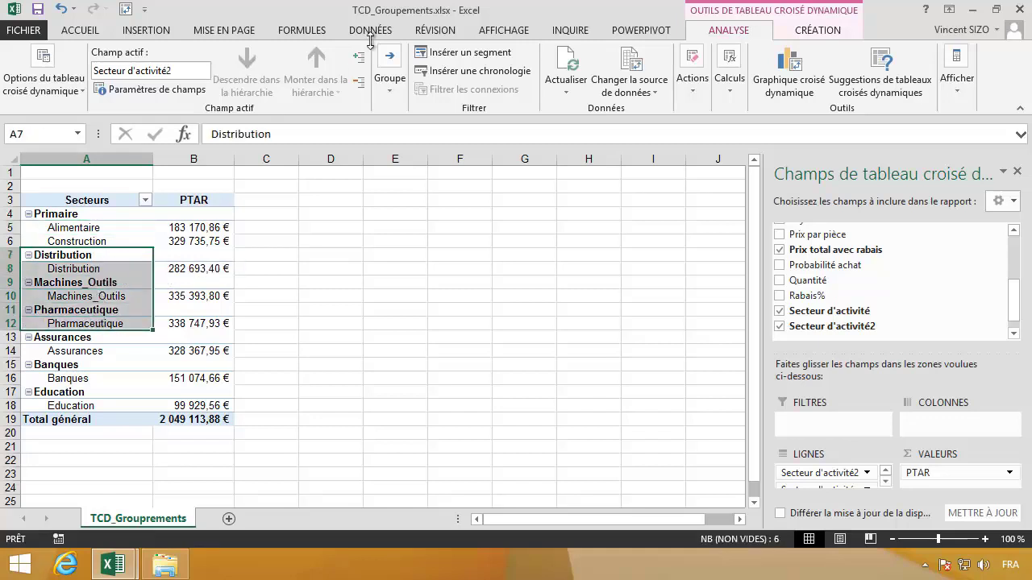
click(388, 84)
click(411, 125)
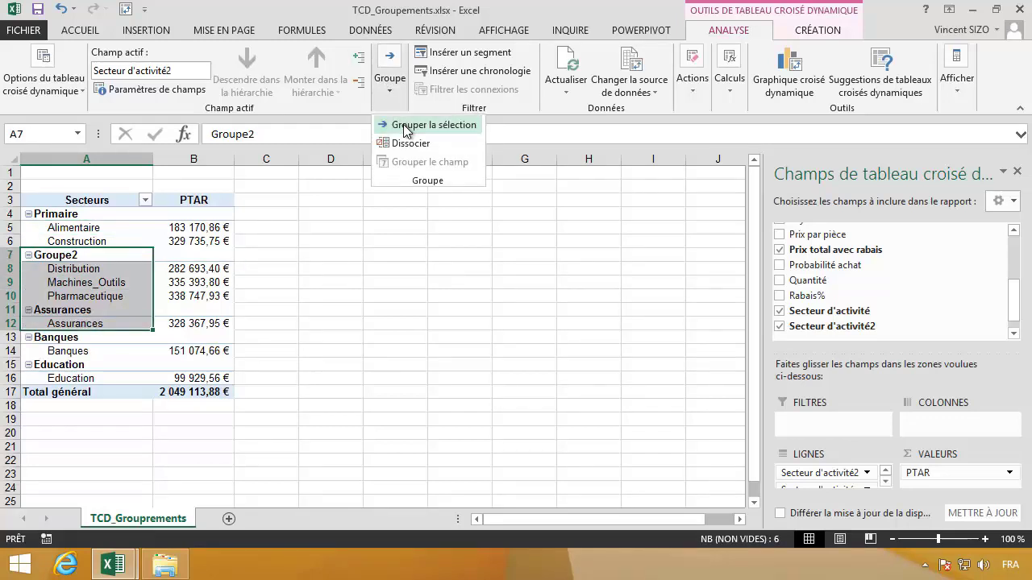
click(83, 254)
text(Seco)
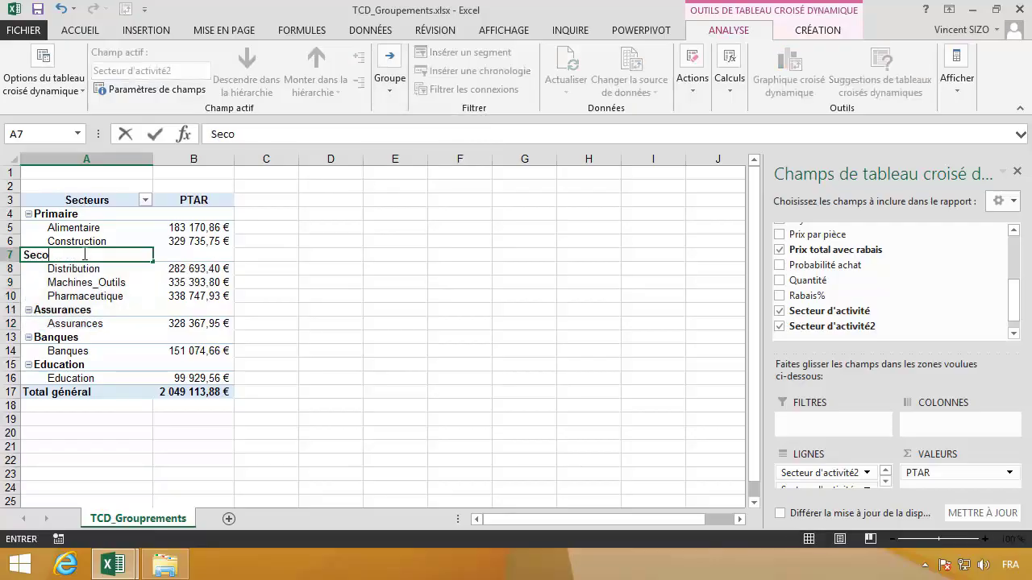
text(ndaire)
key(Return)
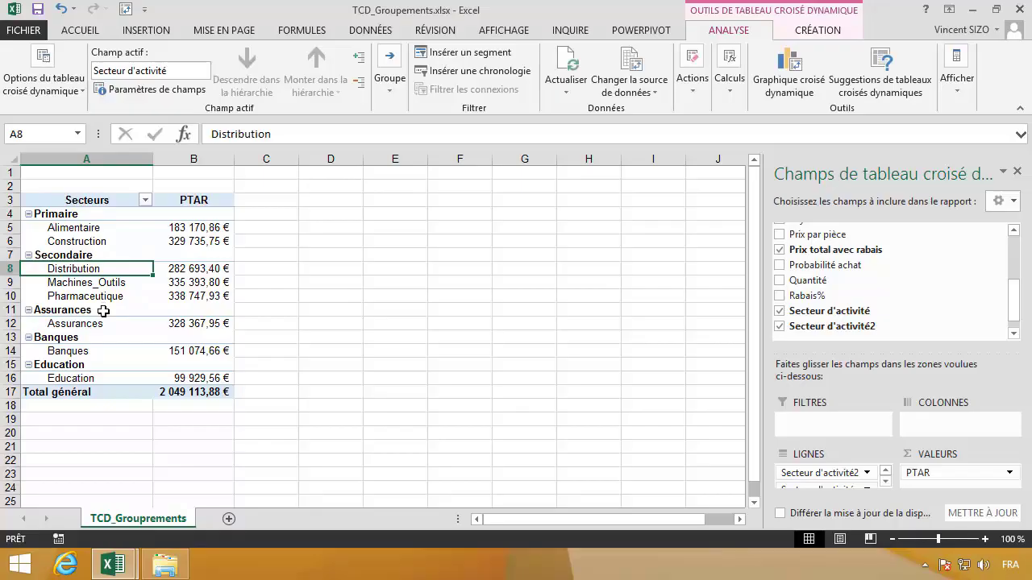
Group the Assurances, Banques and Education sectors in the pivot table rows and name the group Tertiaire
drag(103, 311, 103, 379)
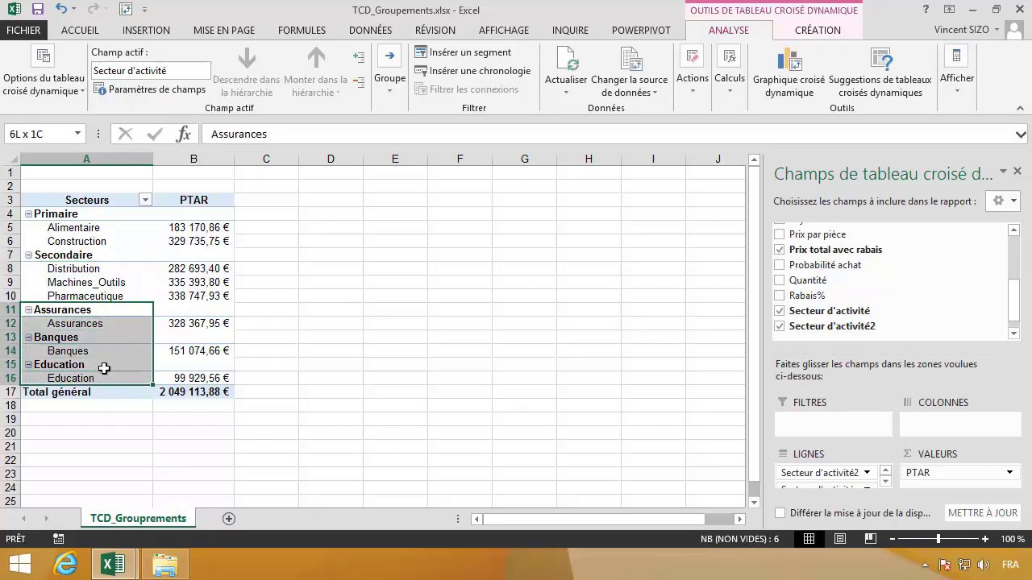
click(387, 90)
click(403, 124)
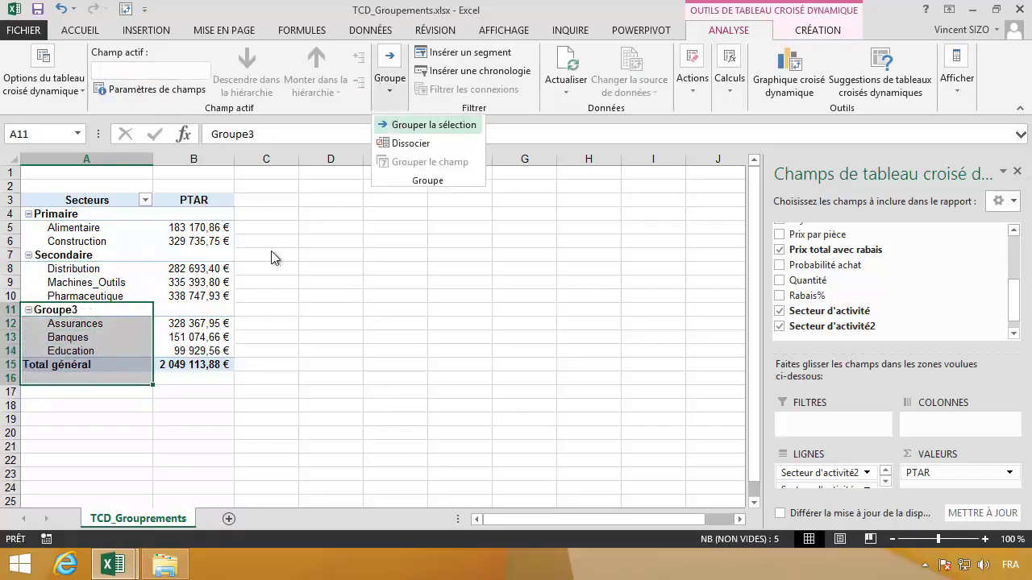
click(112, 301)
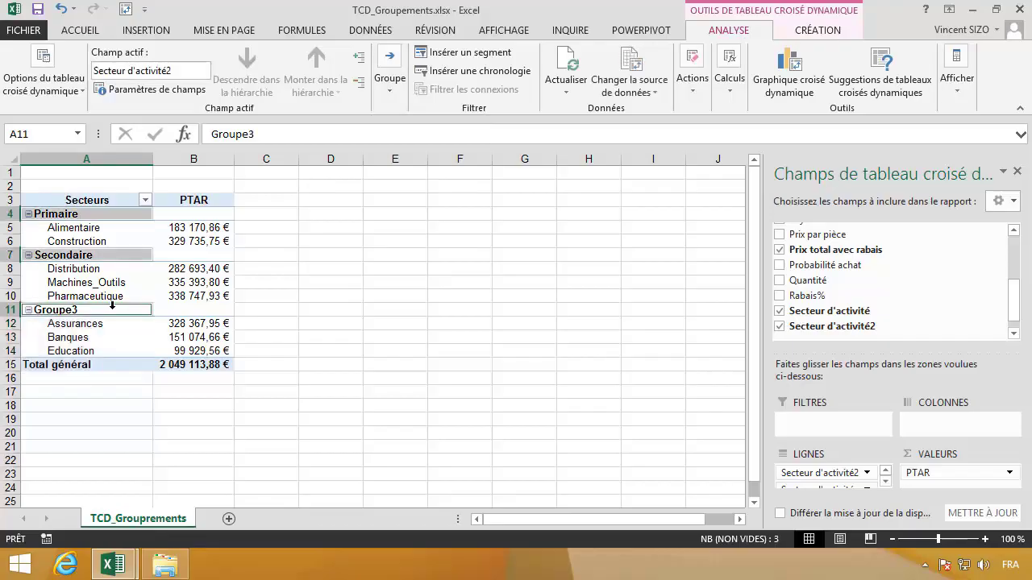
click(112, 307)
text(Te)
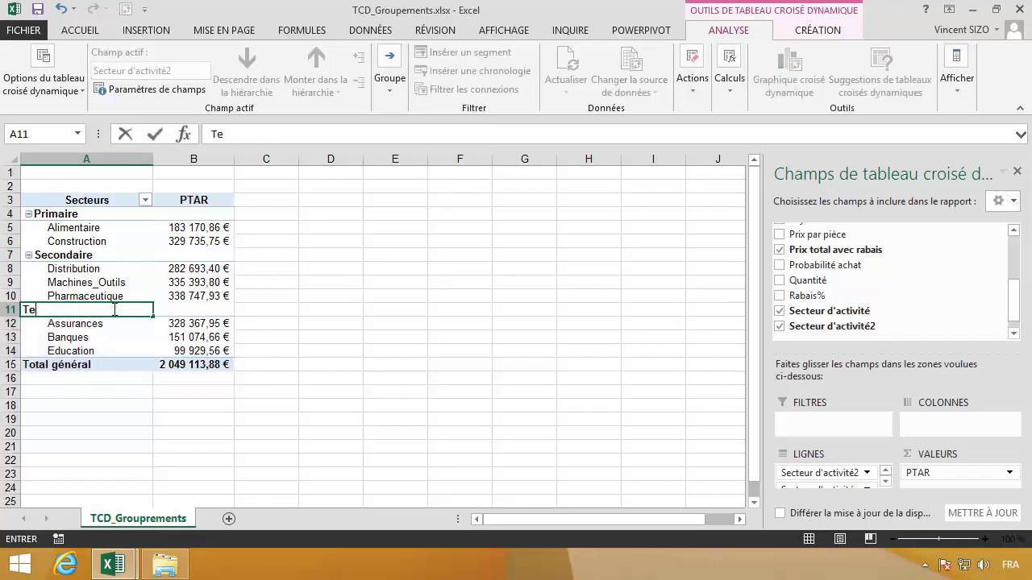
text(rtiaire)
key(Return)
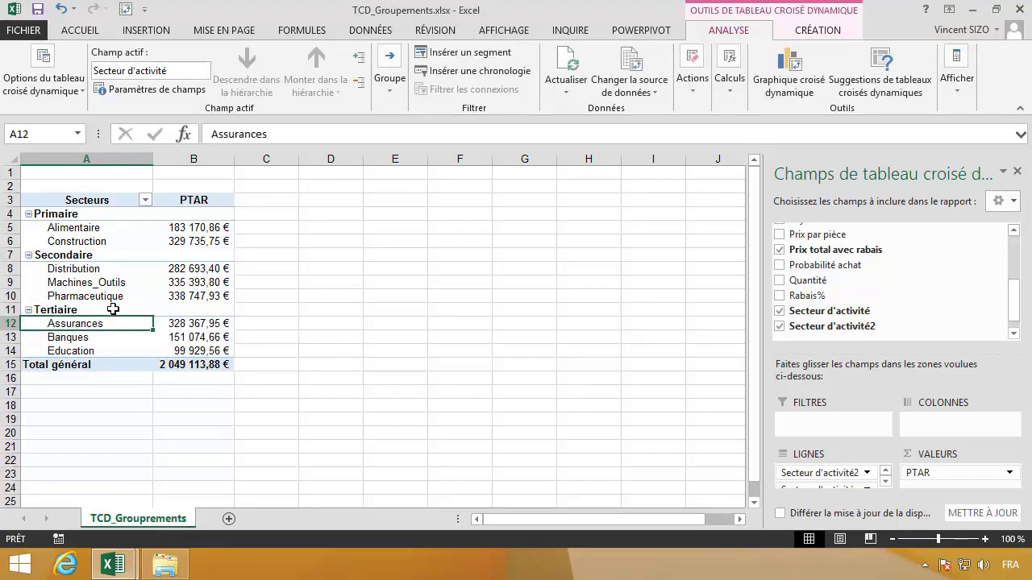
Ungroup the Secondaire group in the pivot table rows and undo the ungrouping
click(99, 254)
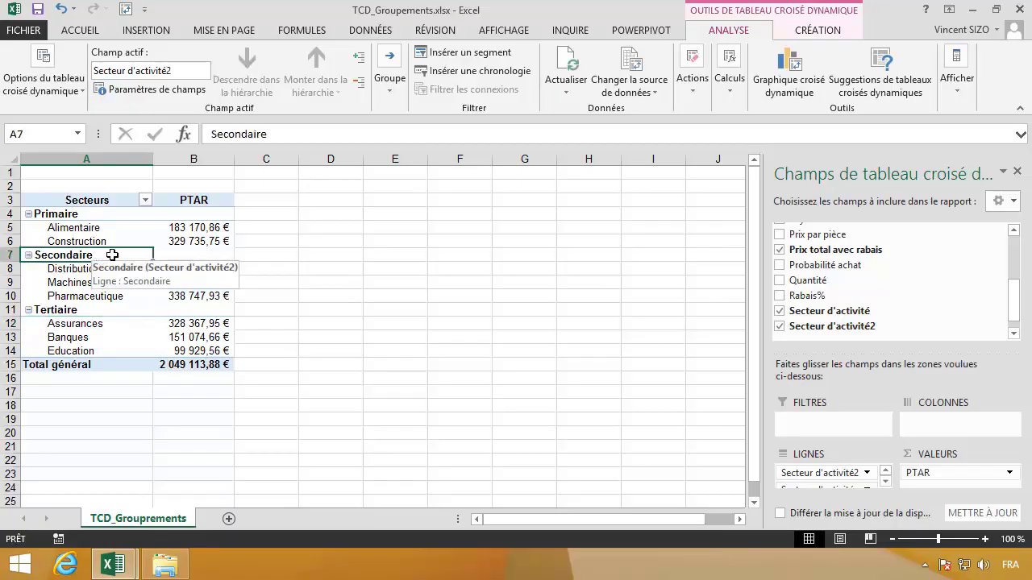
click(389, 91)
click(409, 149)
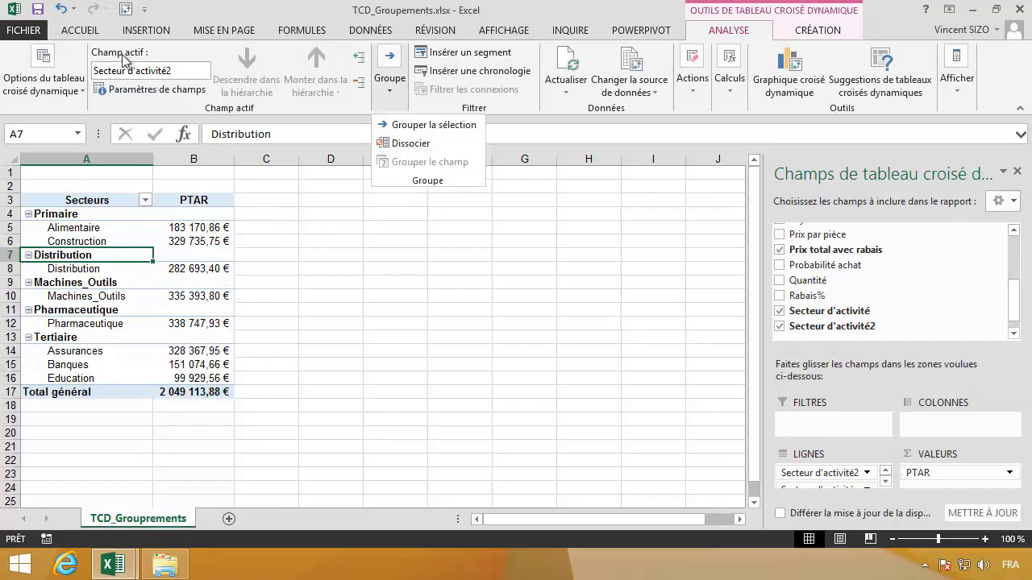
click(61, 9)
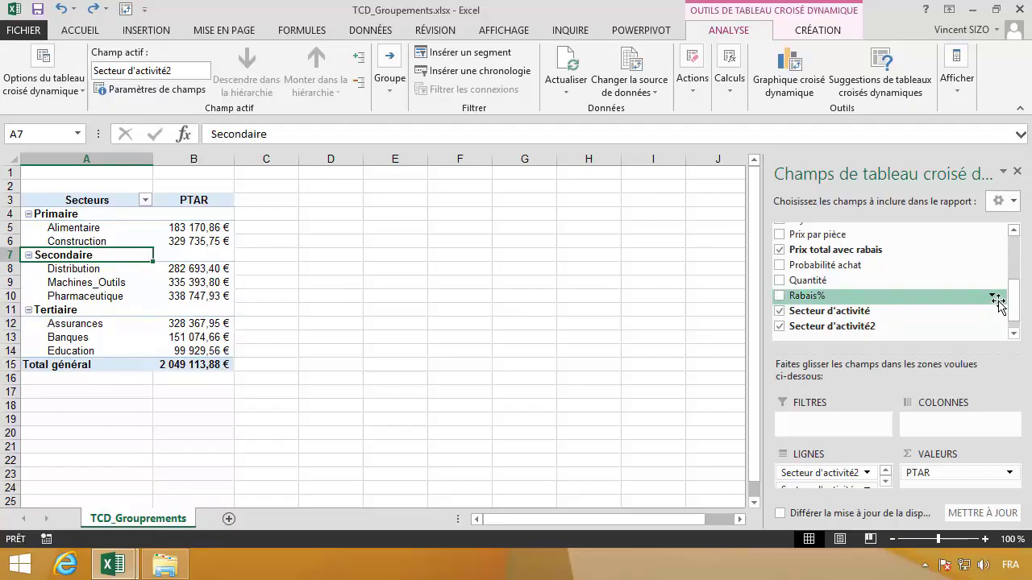
Add the Pays. Livraison field to the pivot table rows below Secteur d'activité
drag(1012, 300, 1011, 288)
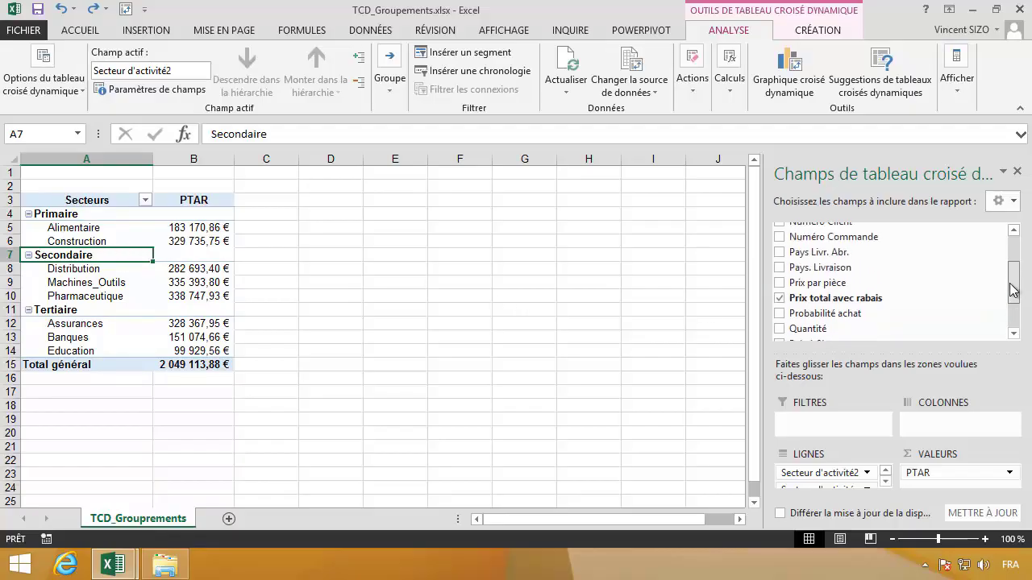
drag(836, 274, 845, 484)
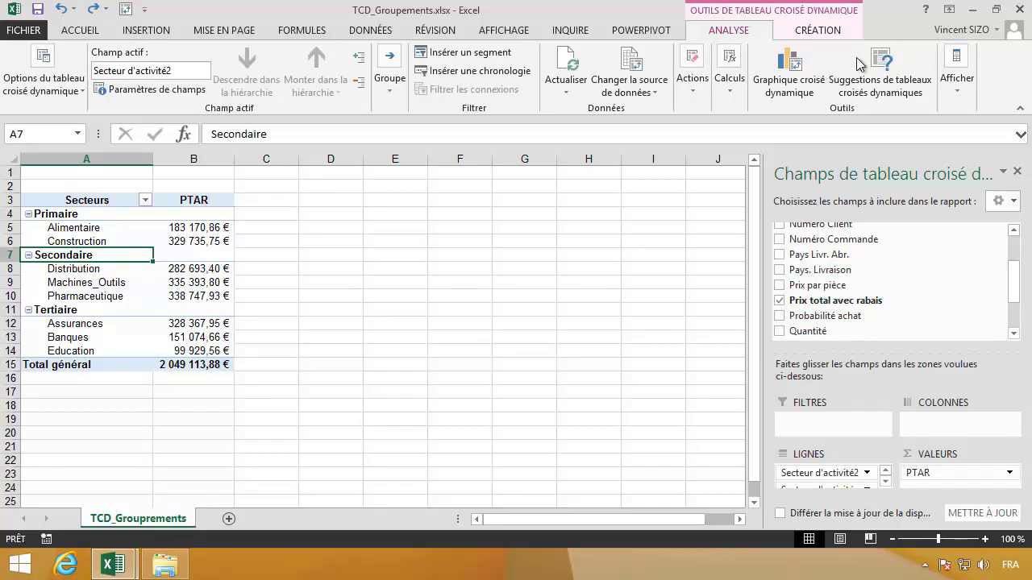
double_click(724, 33)
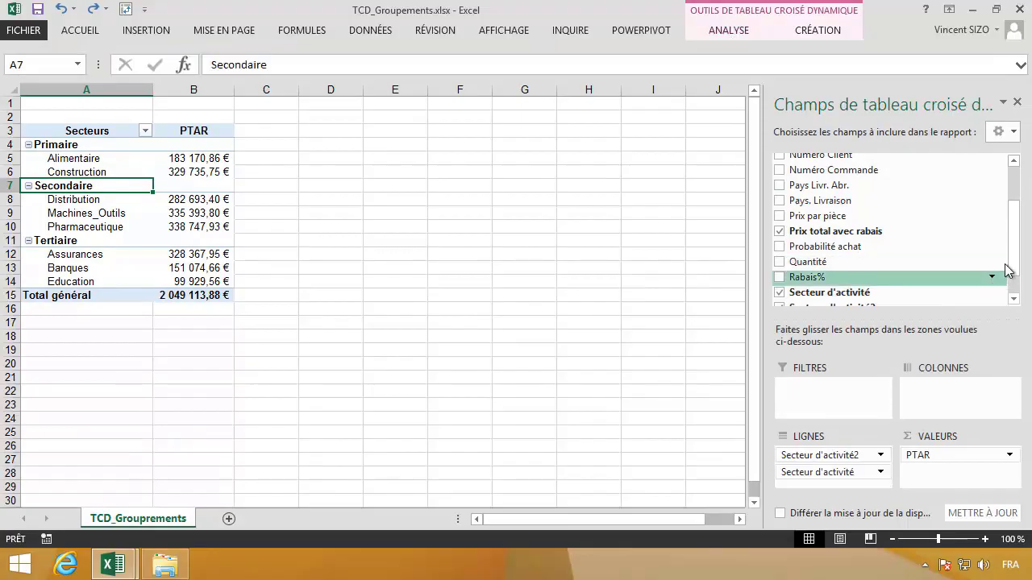
scroll(1014, 280, down, 1)
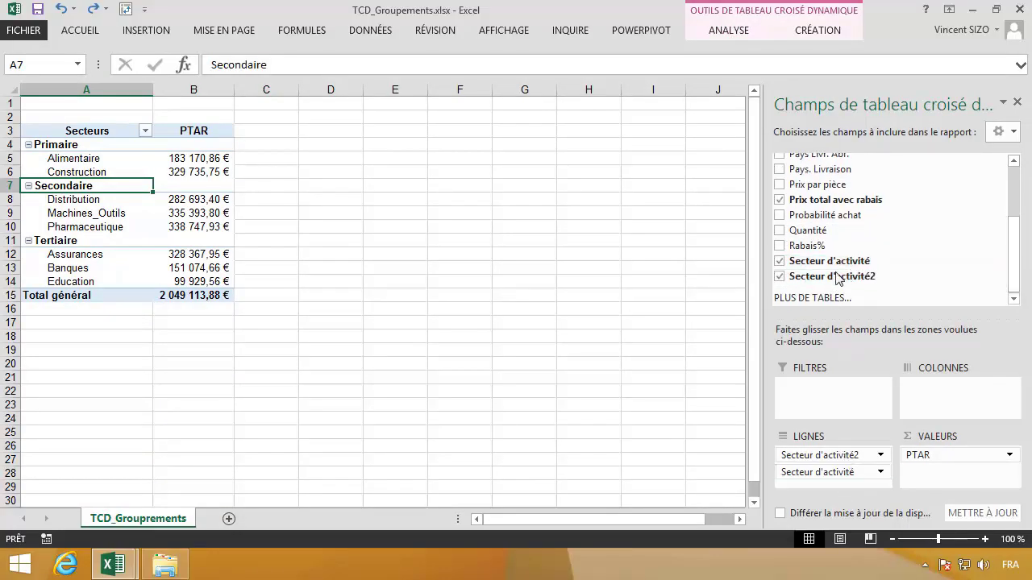
drag(843, 171, 843, 484)
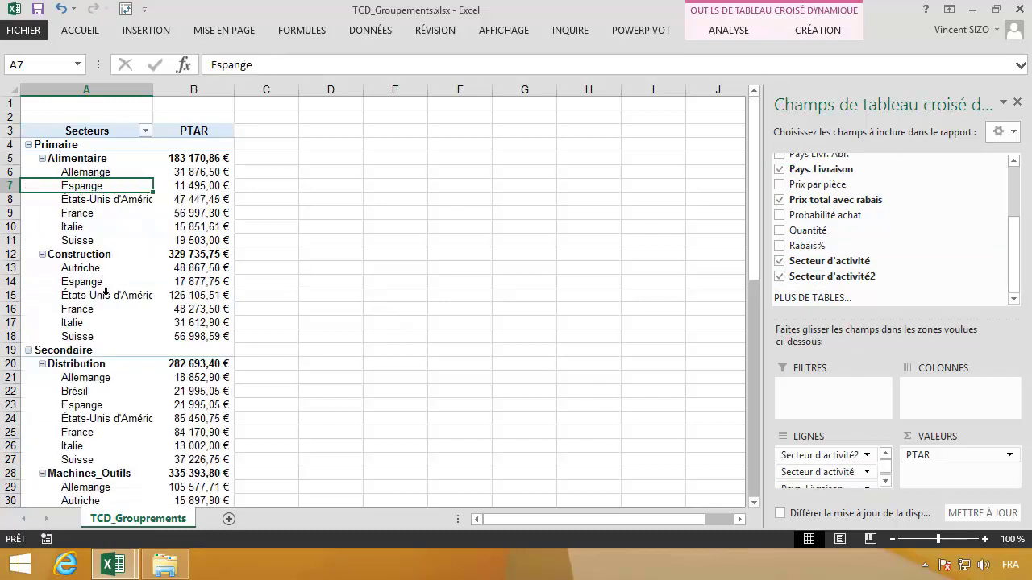
Move the États-Unis d'Amérique label directly below Suisse within the Alimentaire sector
click(96, 198)
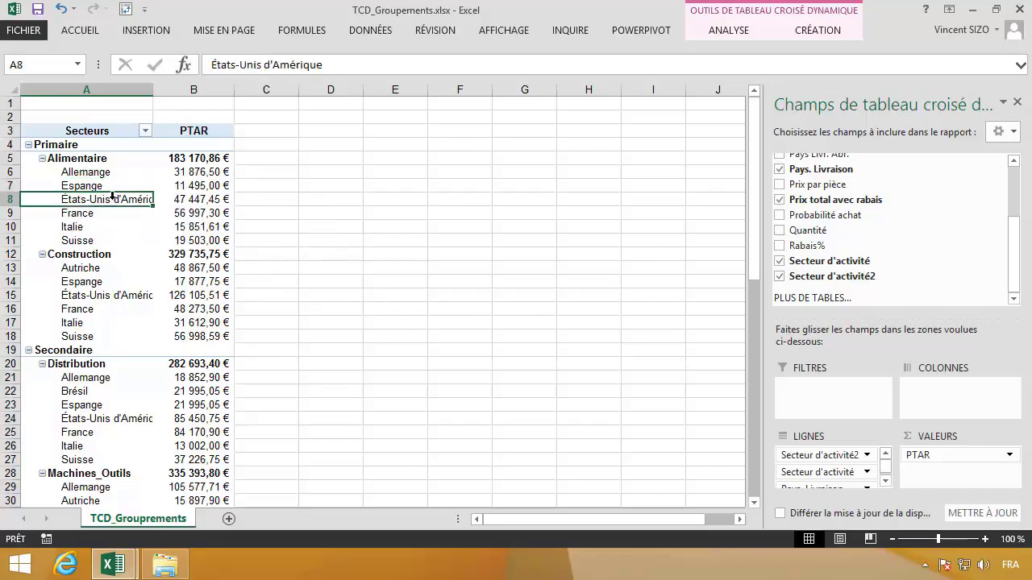
drag(112, 195, 108, 248)
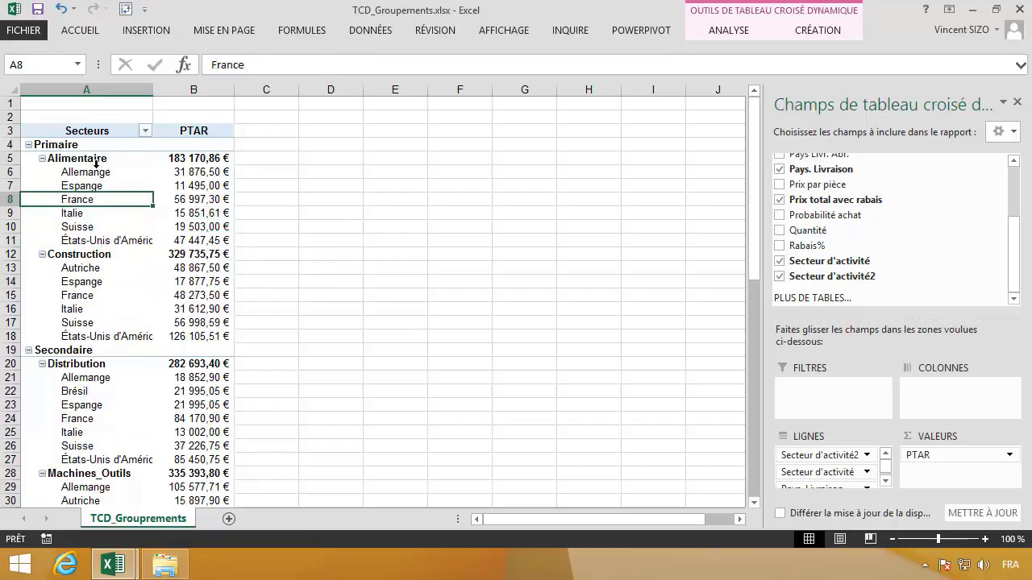
Group the delivery countries Allemange, Espange, France, Italie and Suisse under the Alimentaire sector
click(95, 166)
click(94, 173)
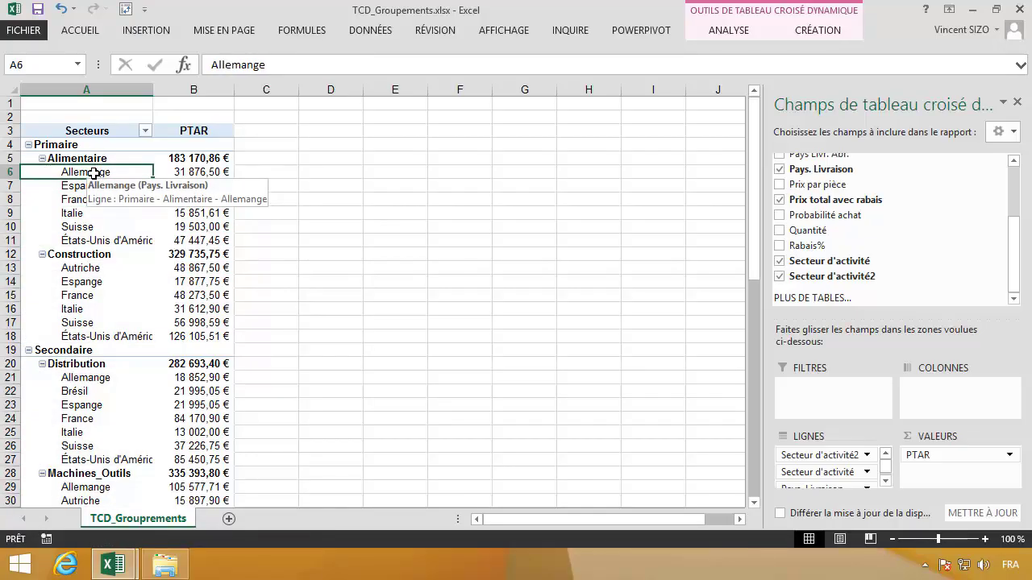
drag(93, 172, 92, 226)
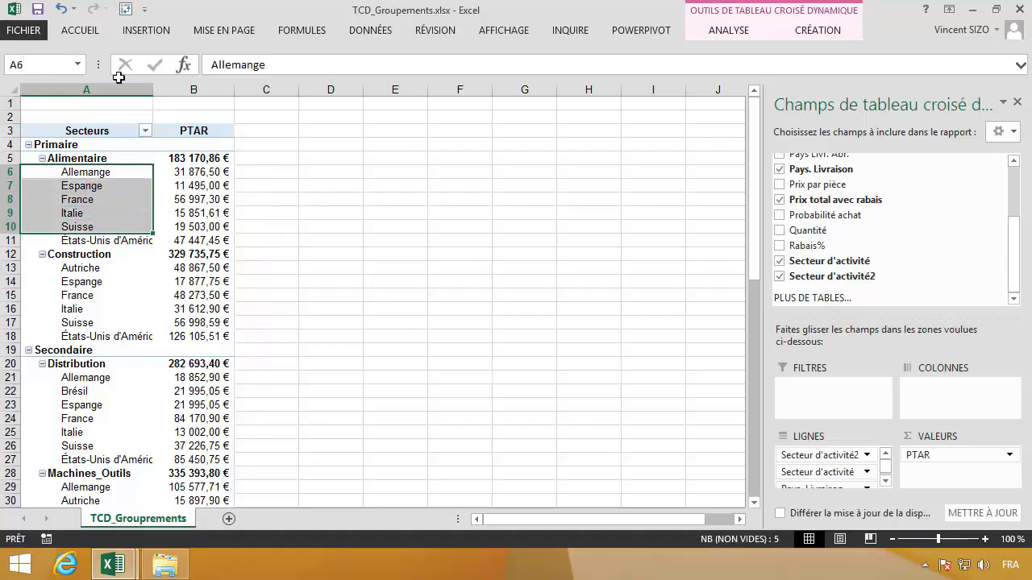
click(720, 34)
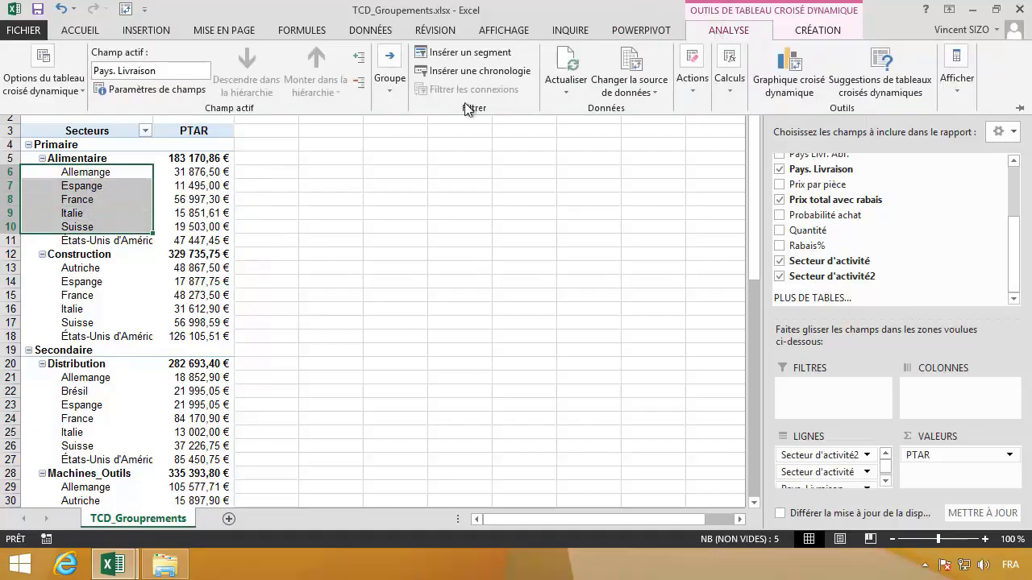
click(387, 95)
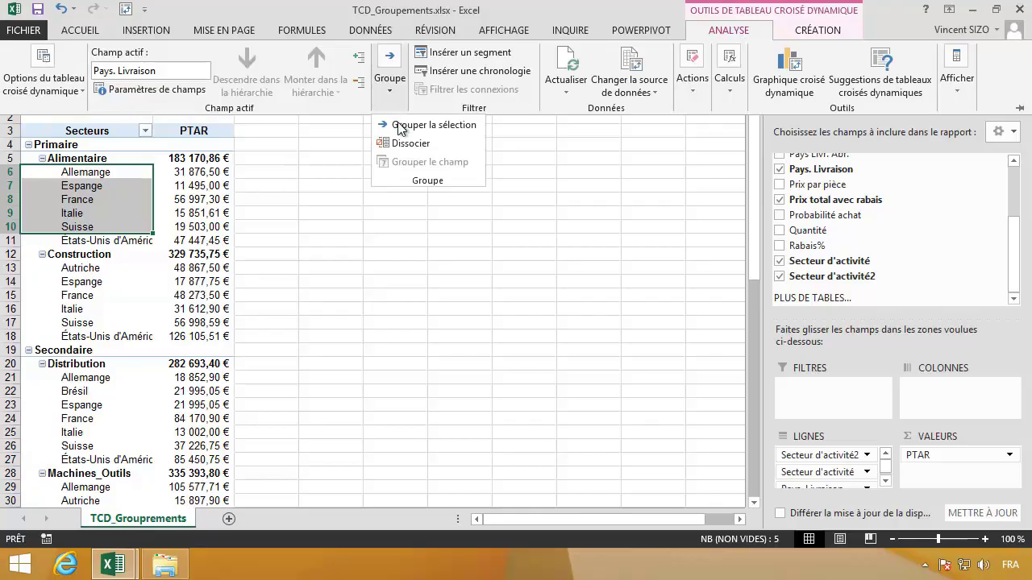
click(396, 126)
Rename the group holding Allemange through Suisse under Alimentaire as Europe
click(128, 171)
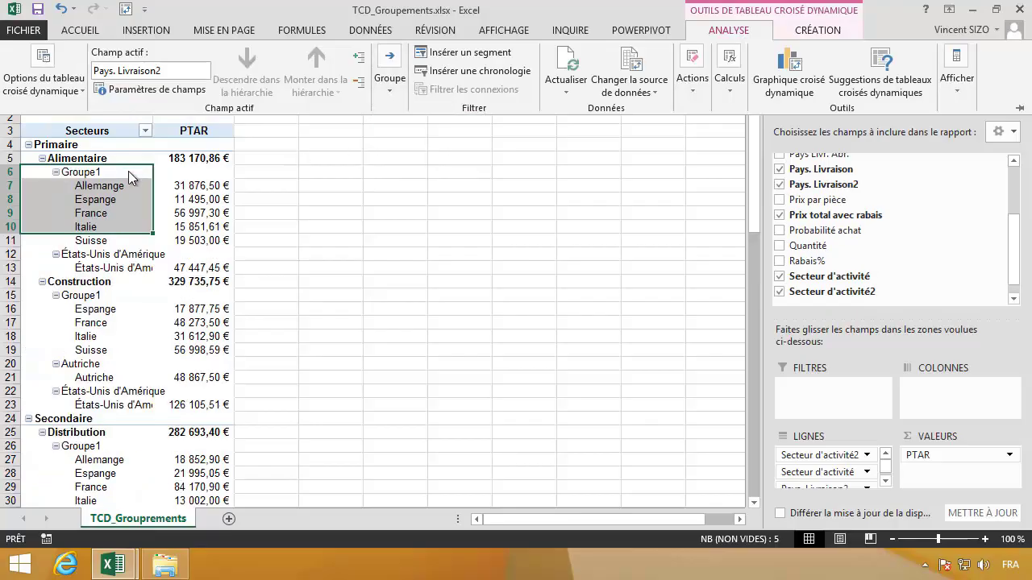
click(123, 173)
click(123, 173)
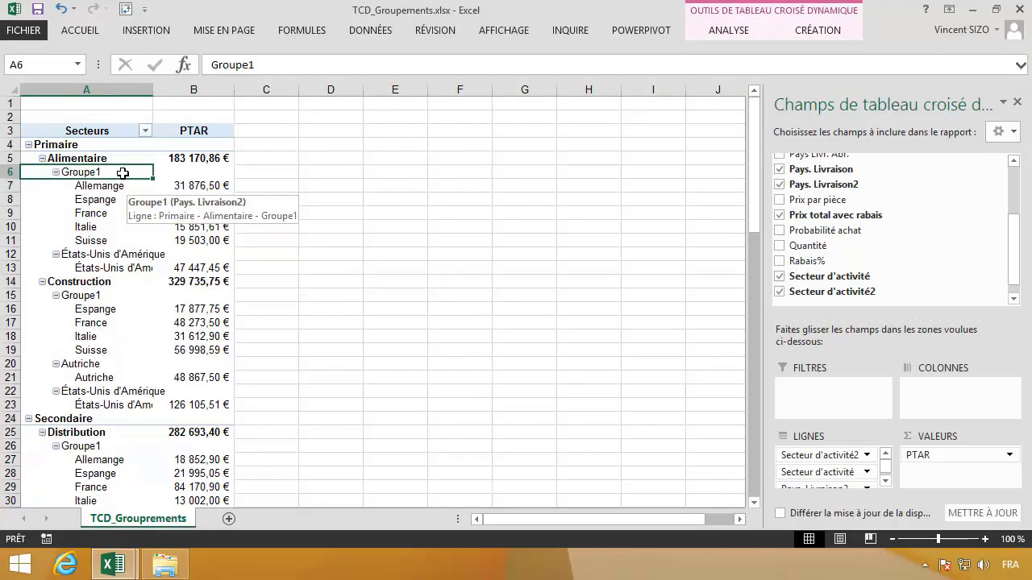
text(Eu)
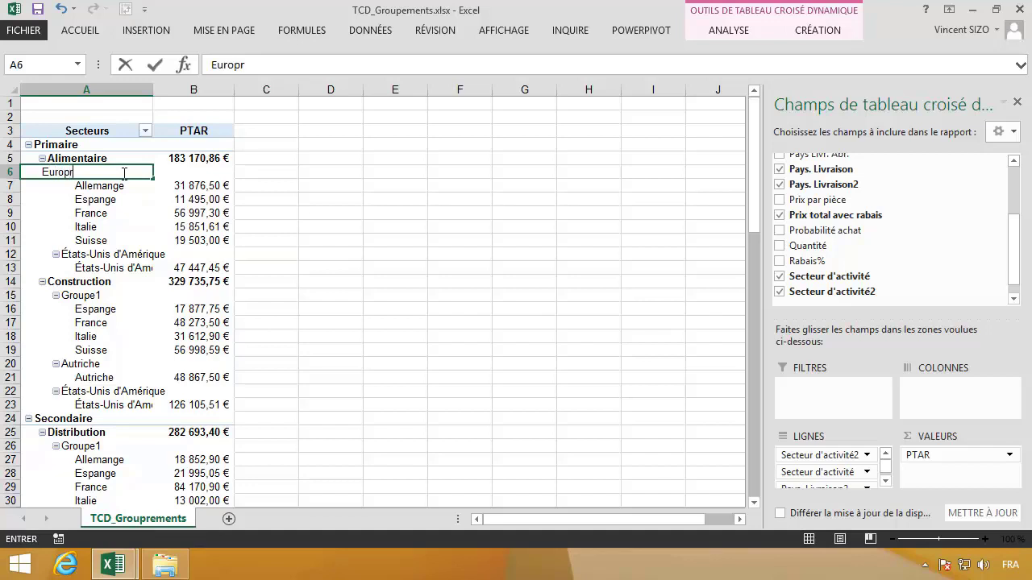
text(rope)
key(Return)
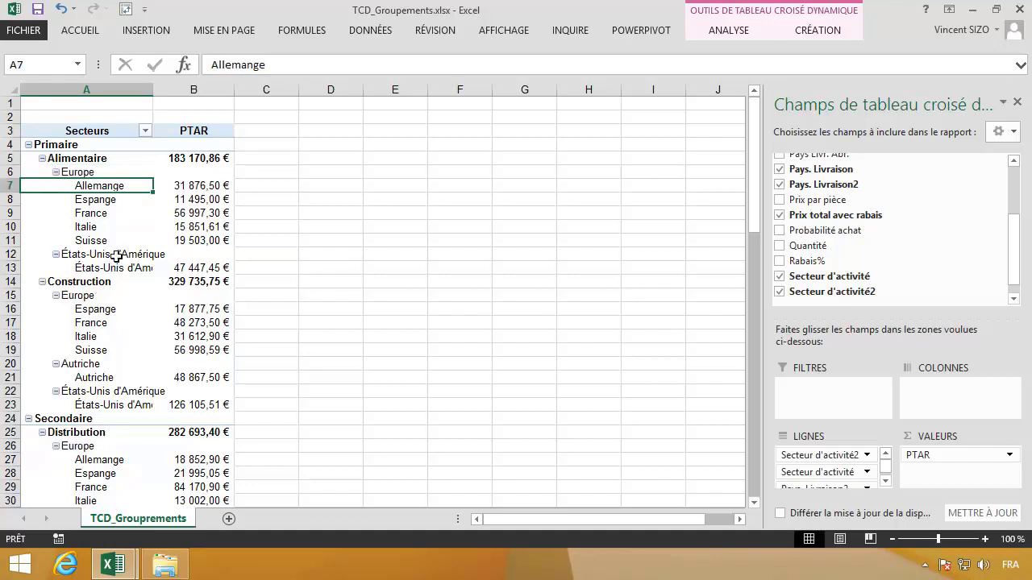
Rename the group-level États-Unis d'Amérique label under Alimentaire as Amériques
click(117, 255)
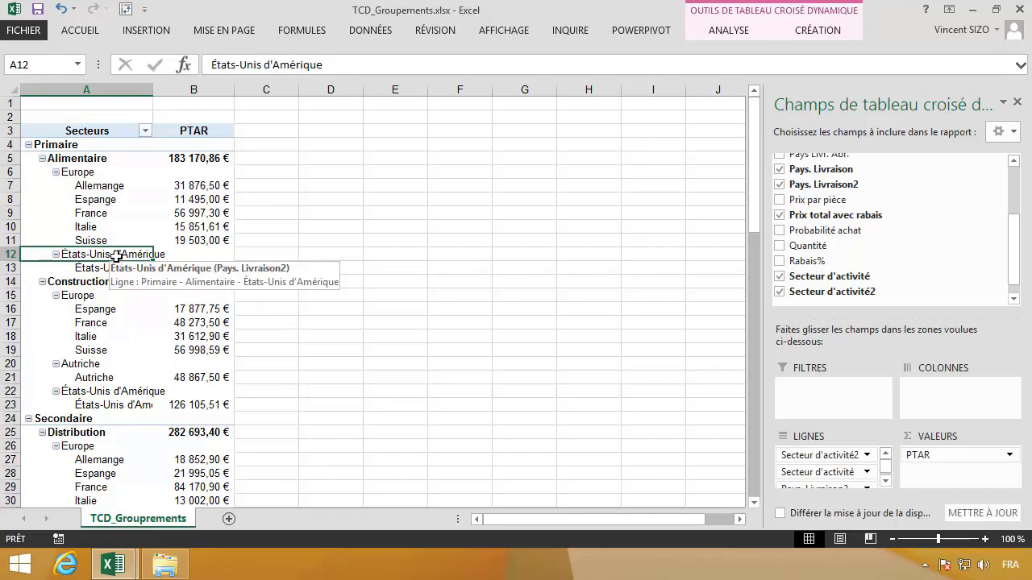
text(Amé)
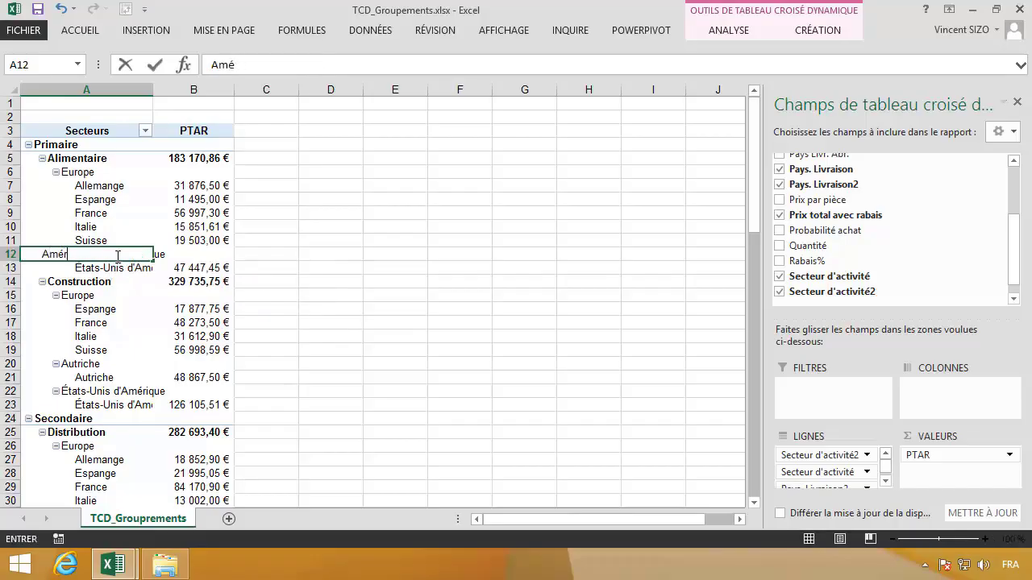
text(riques)
key(Return)
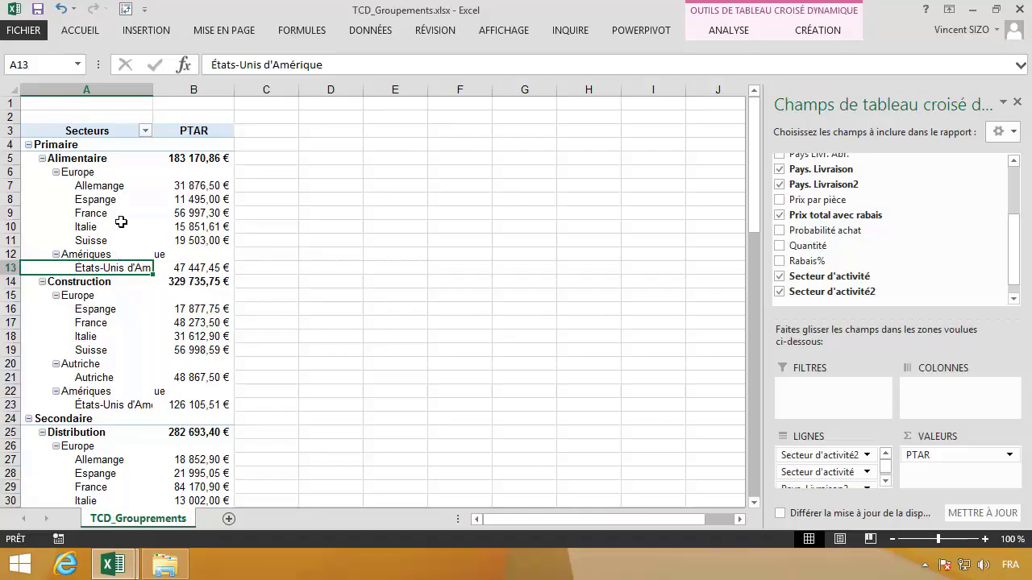
Try to group Europe and Autriche together under the Construction sector, and undo that grouping
click(101, 377)
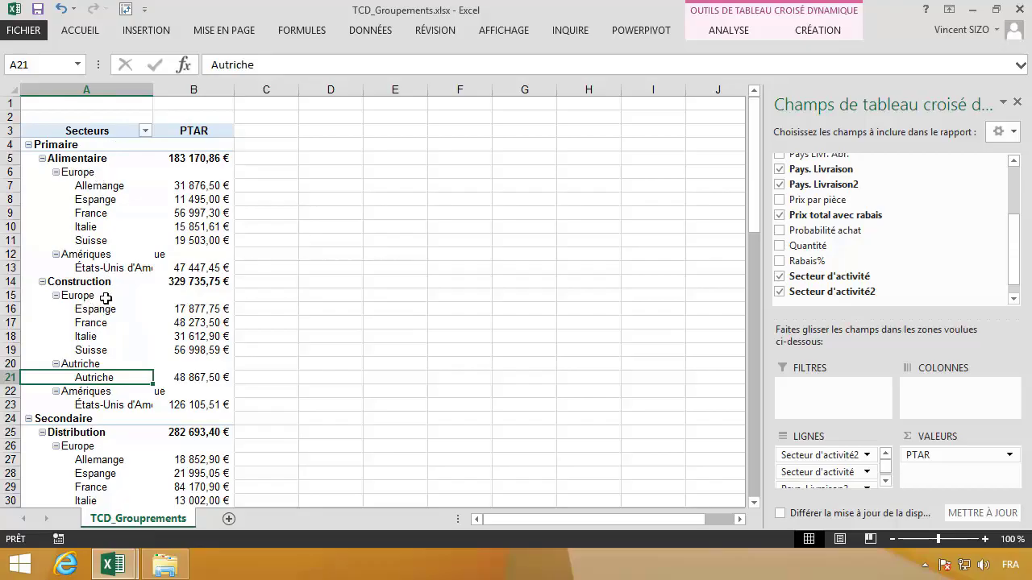
drag(105, 298, 105, 377)
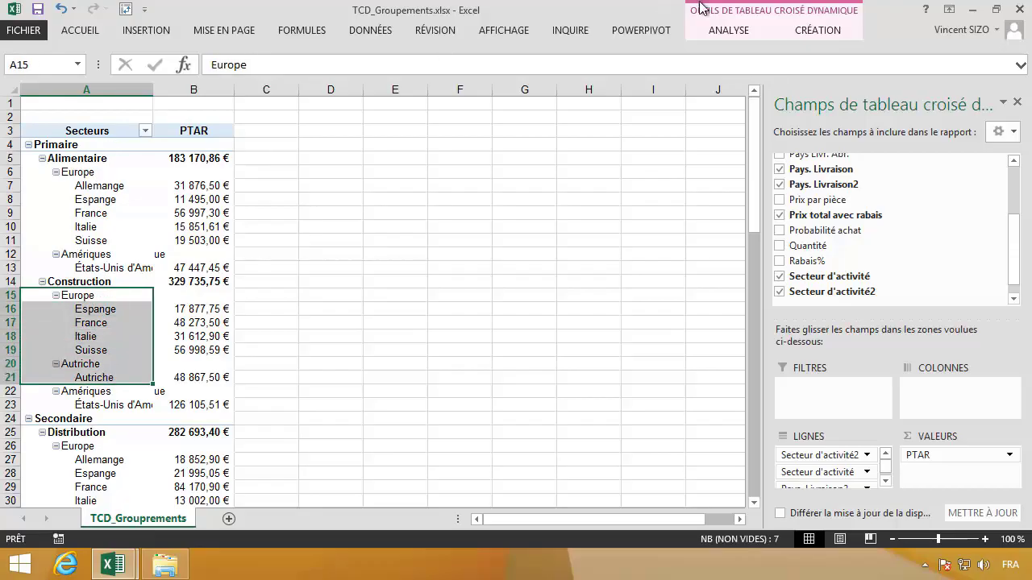
click(728, 30)
click(390, 87)
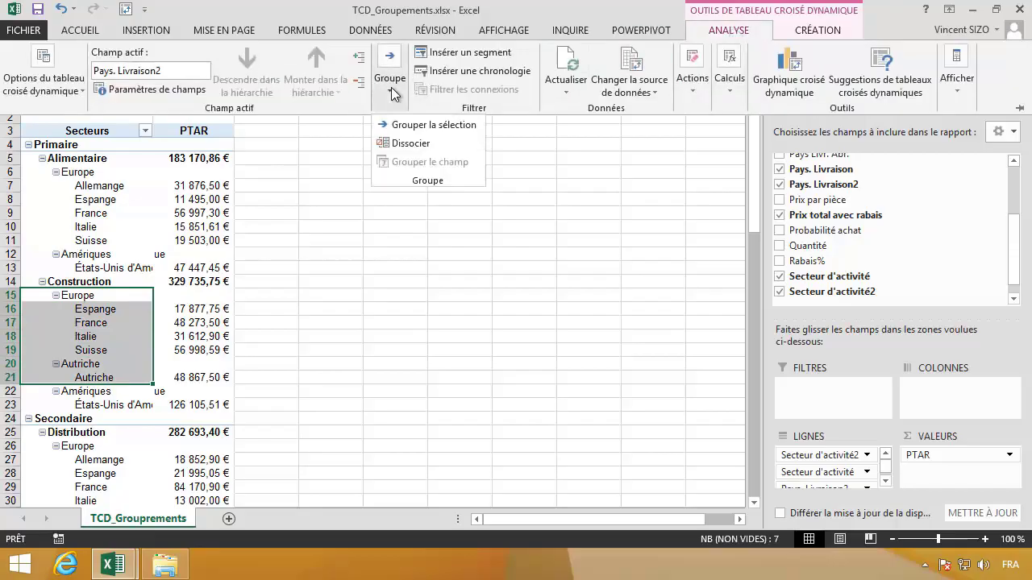
click(400, 129)
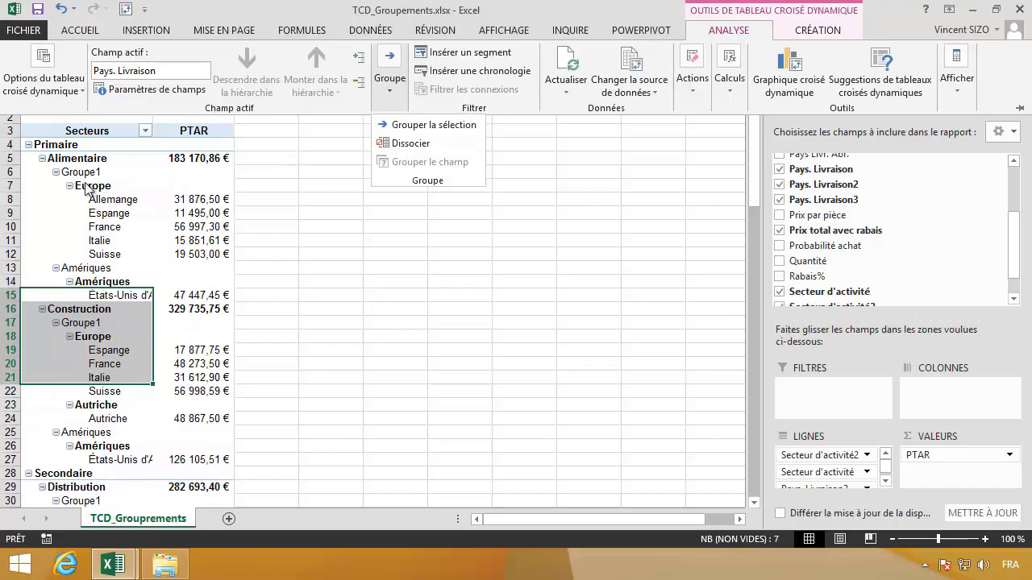
click(61, 10)
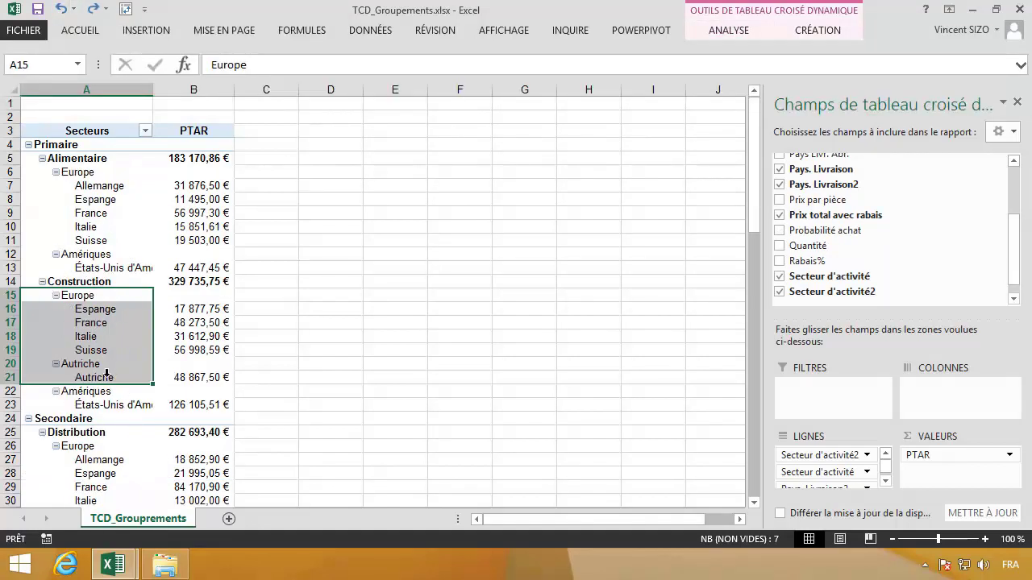
Try to move the Autriche country label into the Europe group under Construction
click(106, 377)
drag(104, 367, 101, 313)
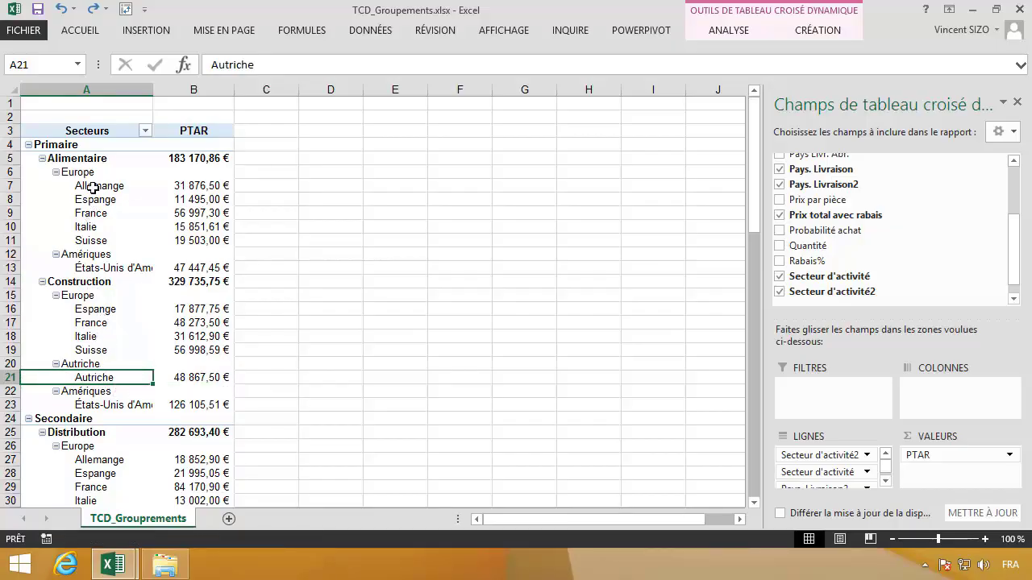
Undo the Amériques and Europe renames and the grouping of the European delivery countries
click(62, 9)
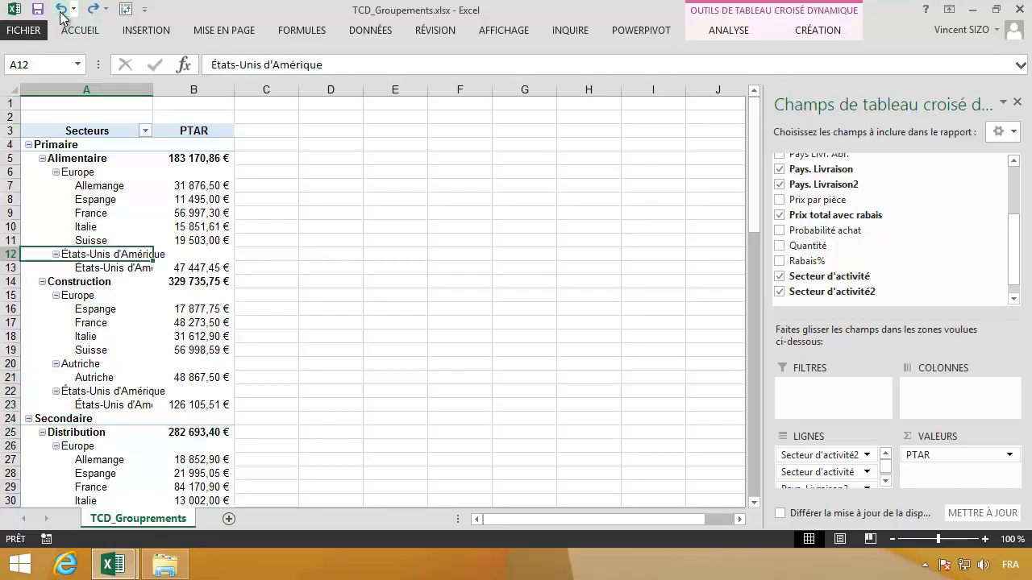
click(61, 11)
click(61, 11)
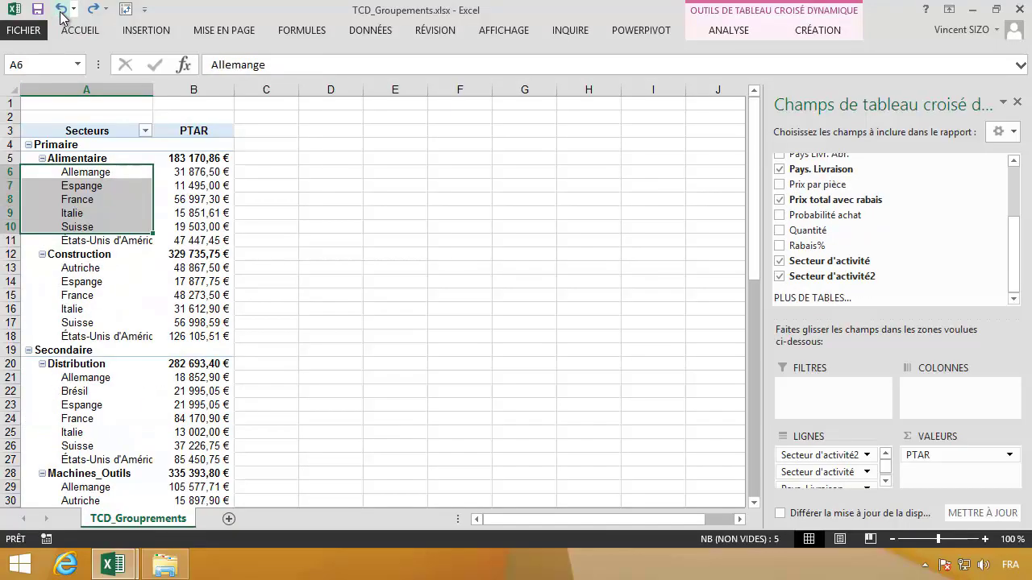
click(101, 208)
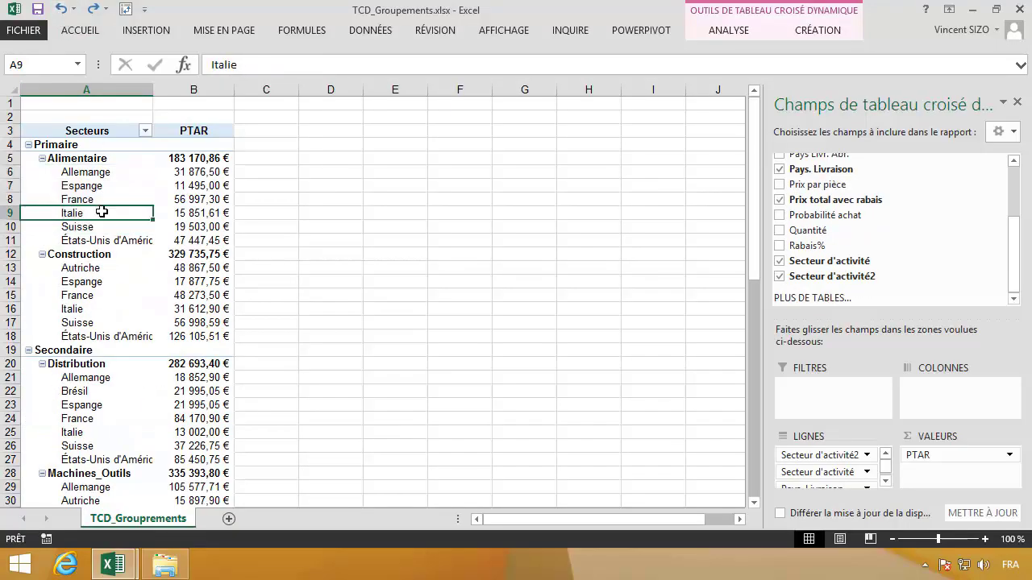
Enable displaying items with no data (Afficher les éléments sans données) for the Secteur d'activité field
click(96, 159)
right_click(95, 159)
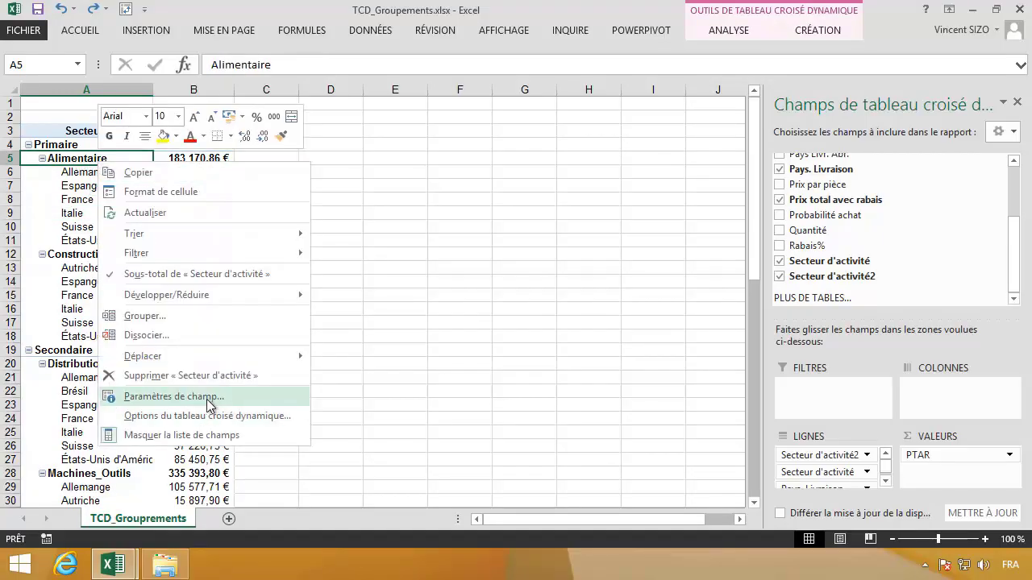
click(206, 401)
drag(171, 222, 445, 145)
click(432, 216)
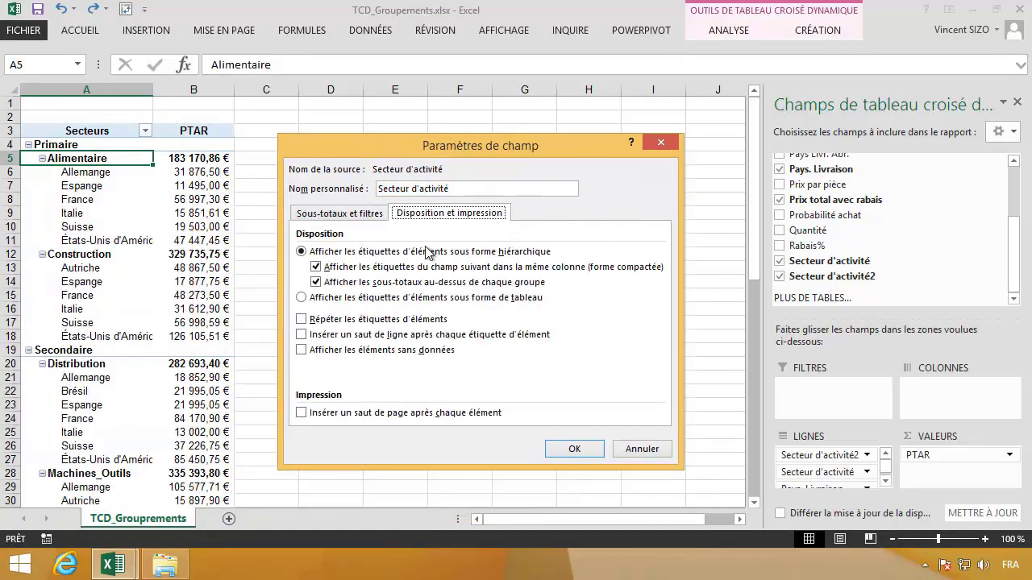
click(401, 351)
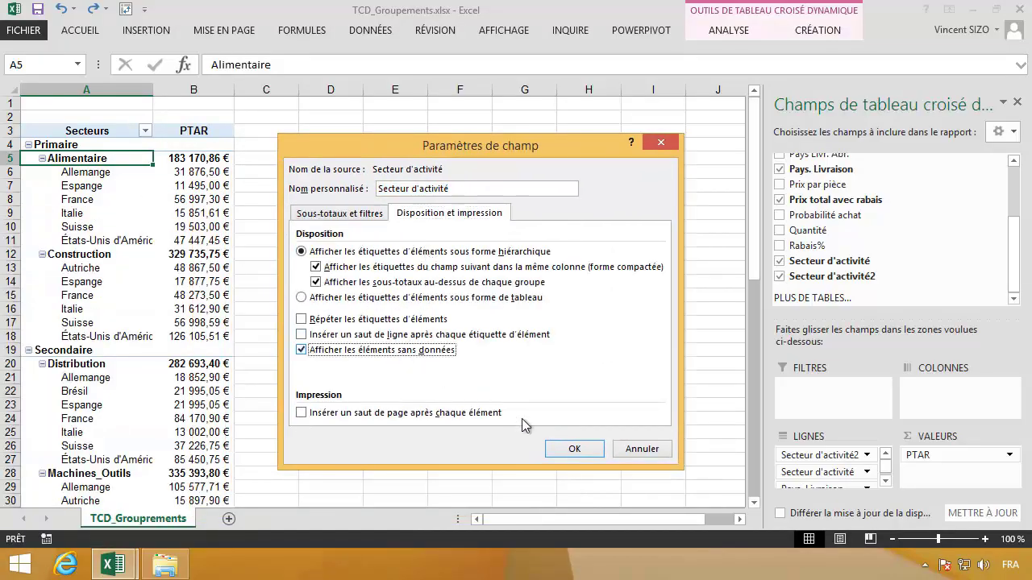
click(569, 449)
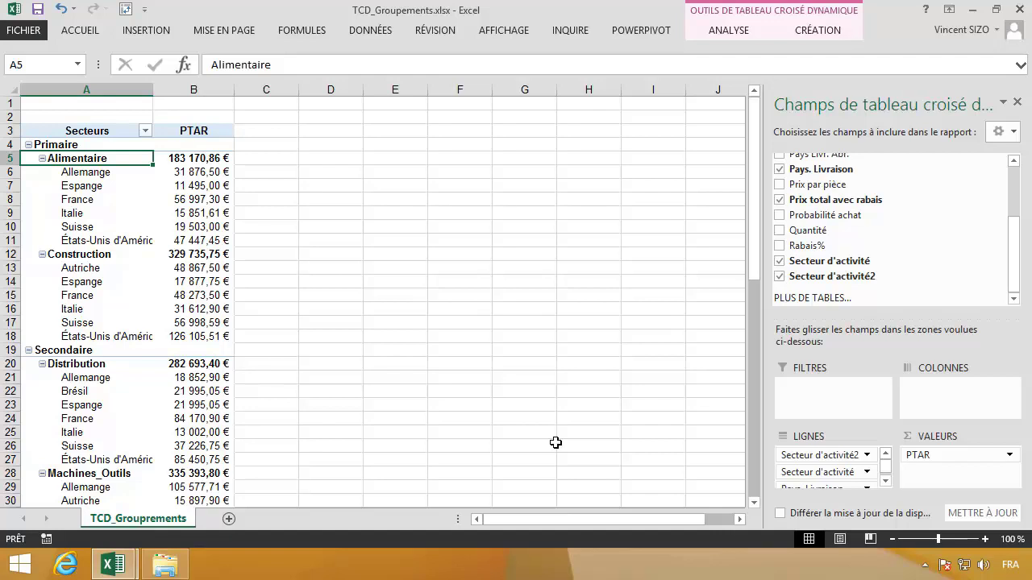
Enable displaying items with no data (Afficher les éléments sans données) for the Pays. Livraison field
click(104, 187)
right_click(104, 187)
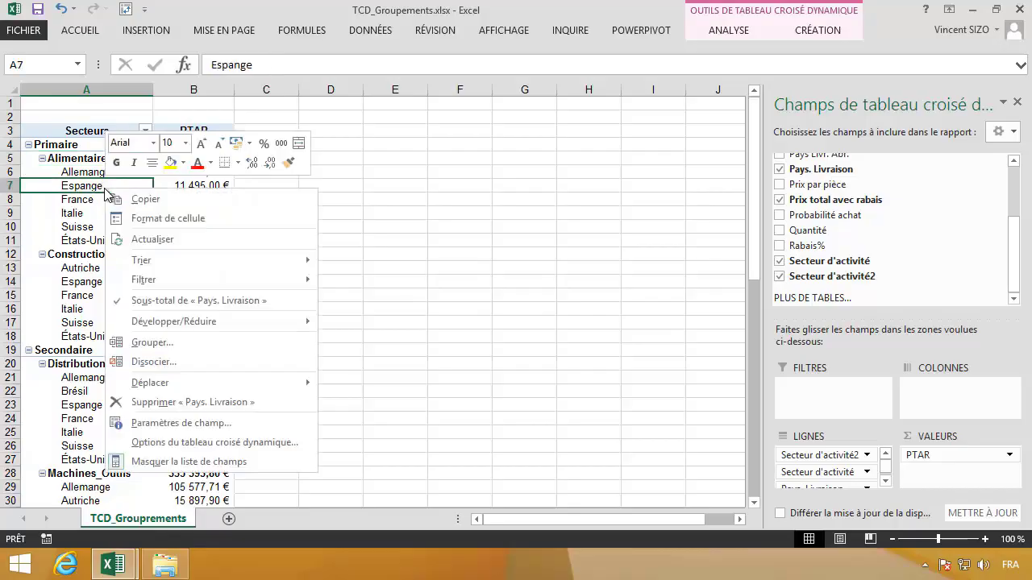
click(206, 425)
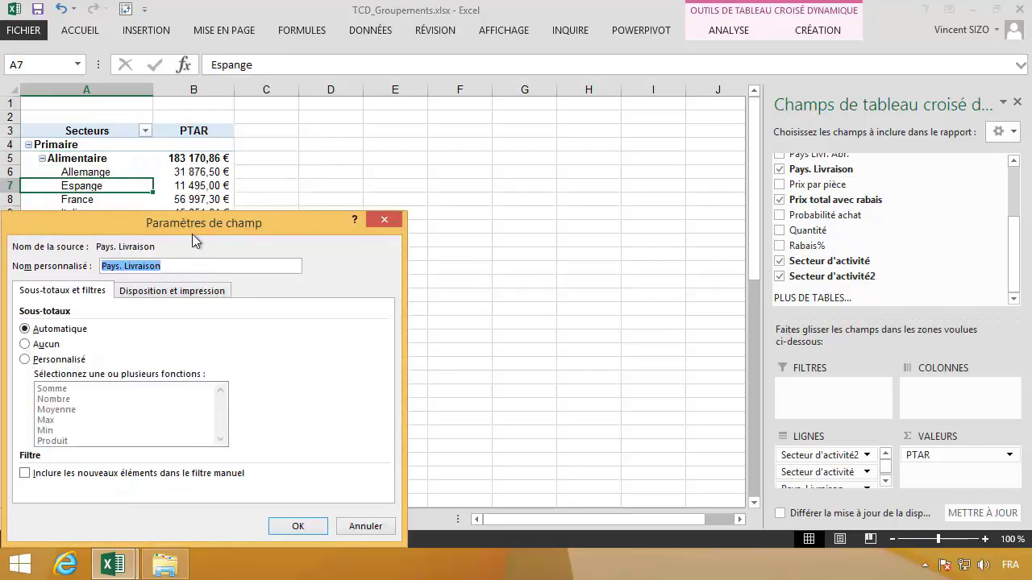
drag(196, 229, 457, 147)
click(406, 211)
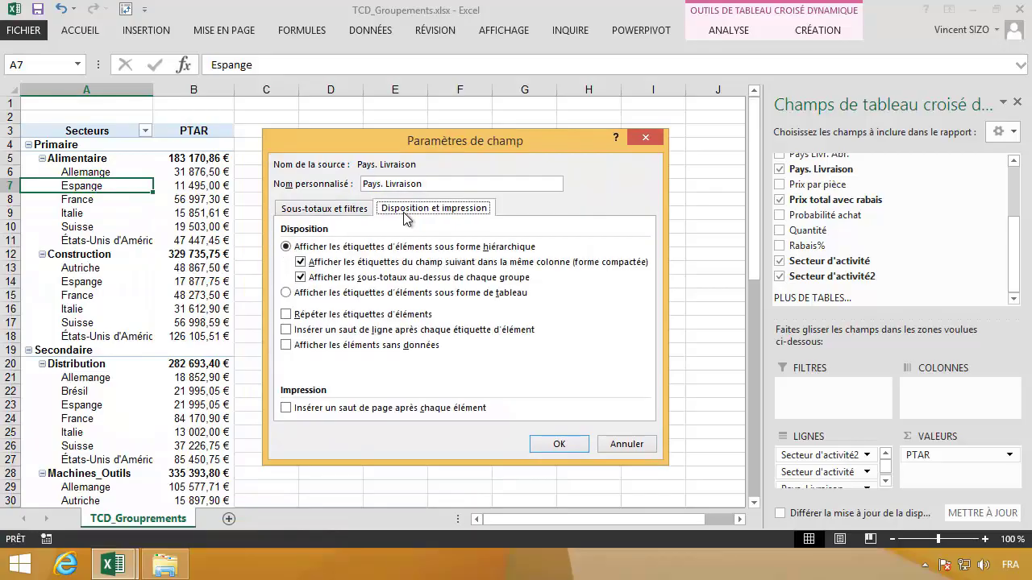
click(364, 348)
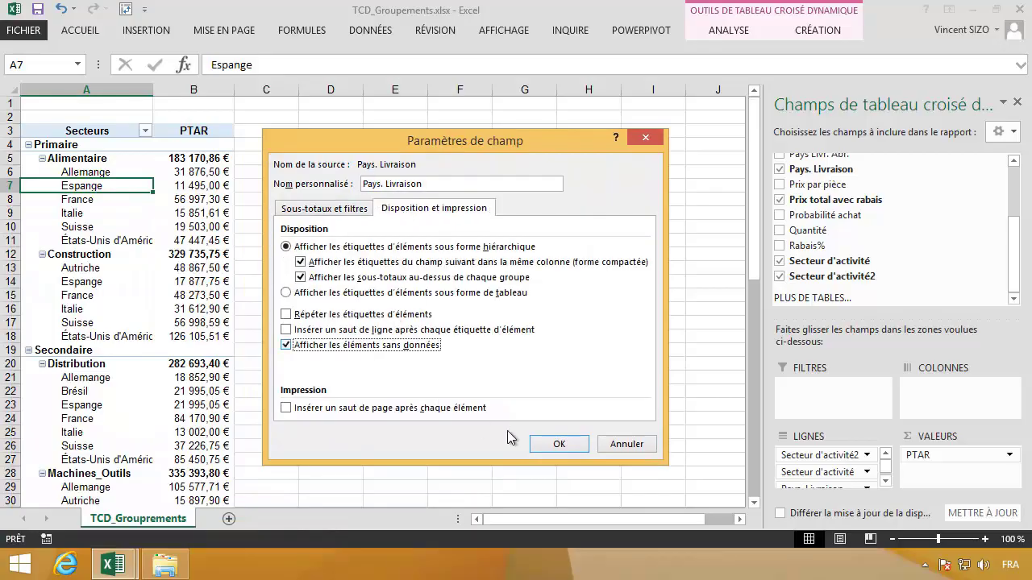
click(548, 442)
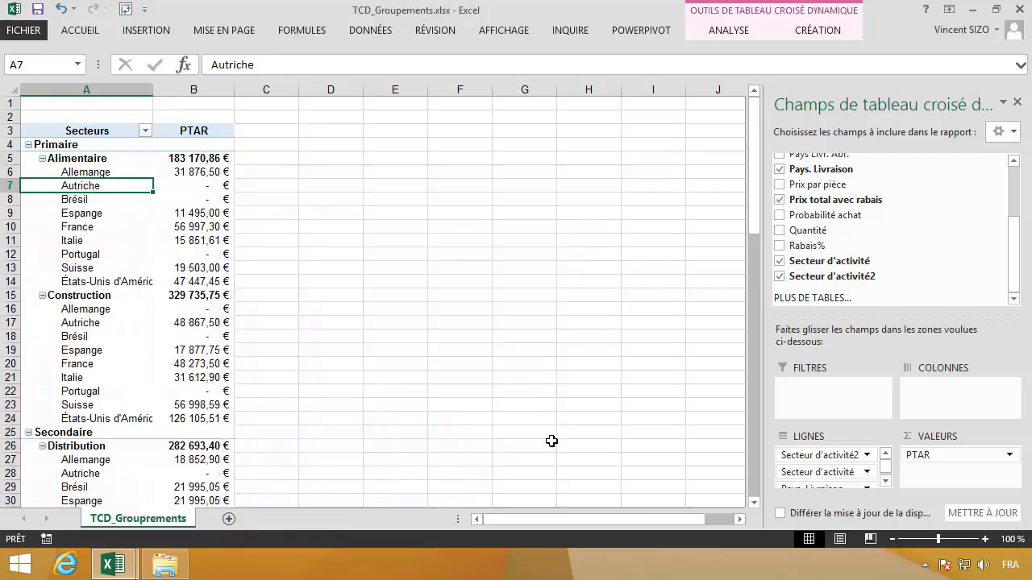
Move Brésil below États-Unis d'Amérique at the end of the Alimentaire country list
click(91, 174)
drag(91, 180, 93, 247)
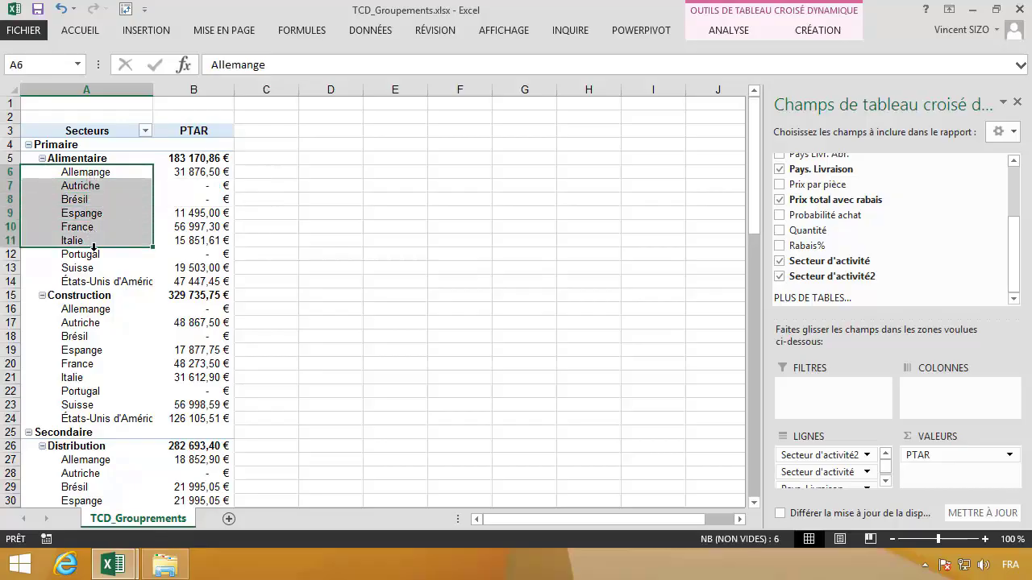
click(100, 174)
drag(100, 186, 99, 186)
click(94, 201)
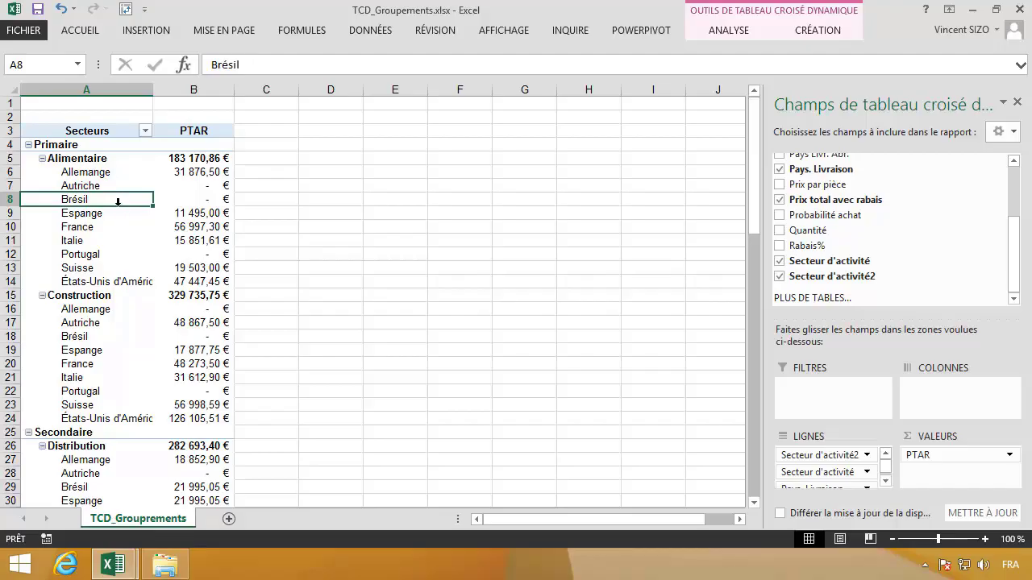
drag(118, 201, 116, 282)
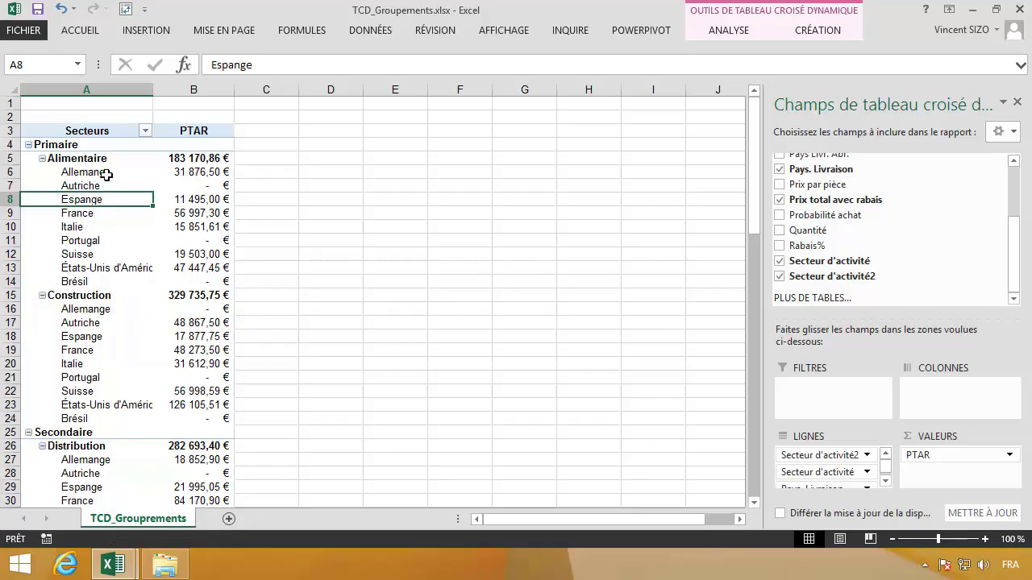
Group the countries from Allemange to Suisse under Alimentaire and rename the group Europe
drag(106, 175, 100, 250)
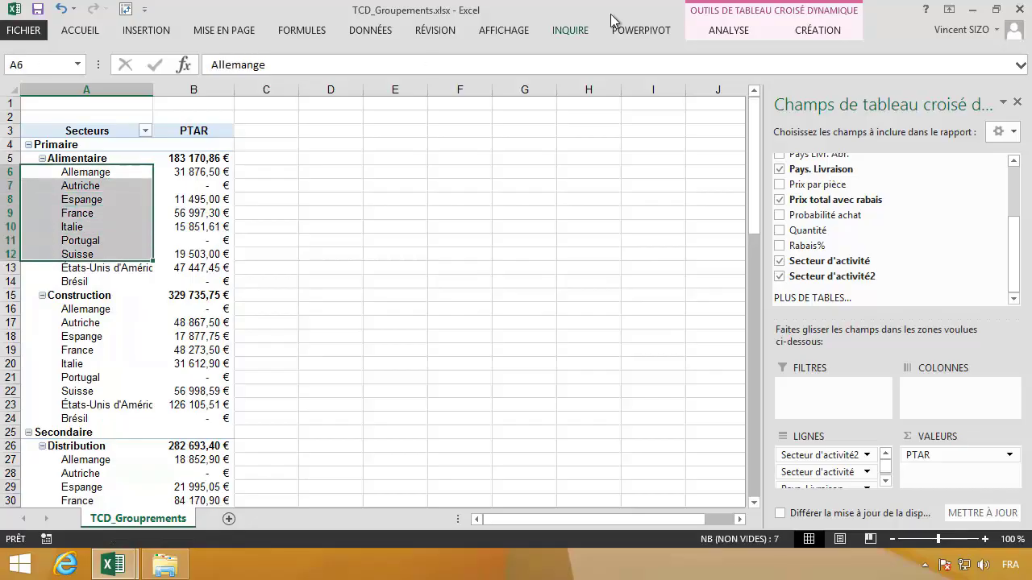
click(729, 31)
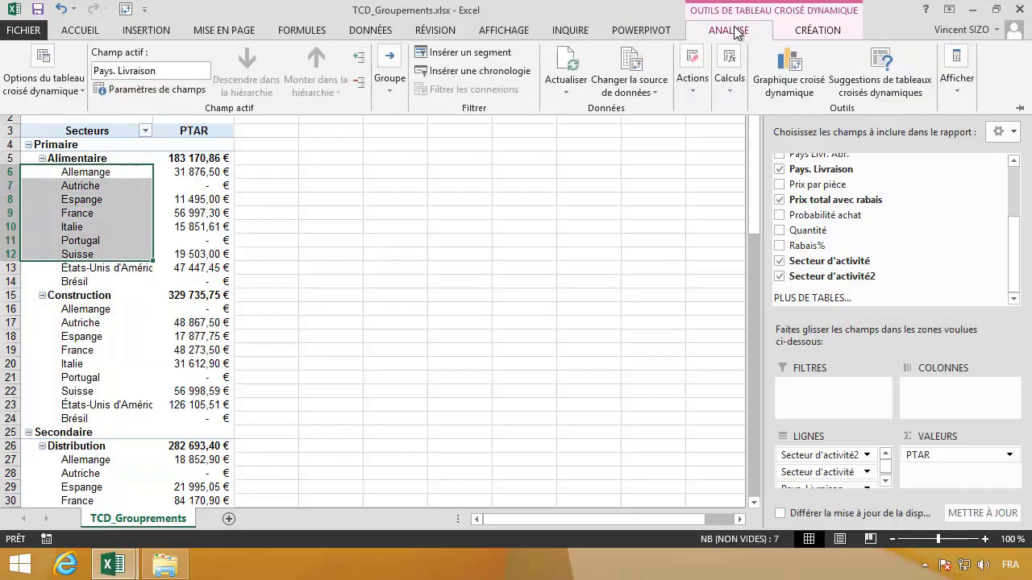
click(392, 84)
click(391, 126)
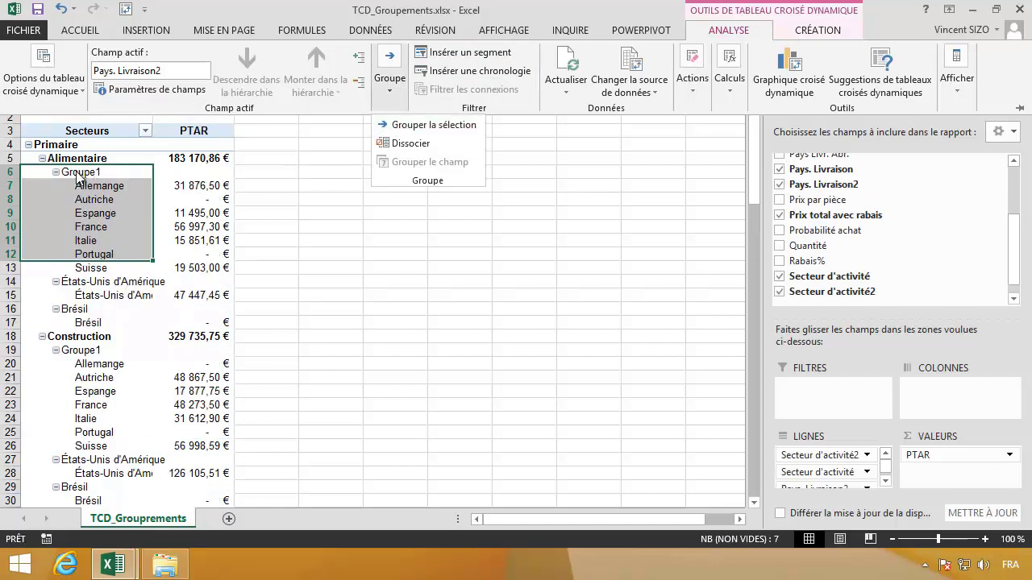
click(105, 174)
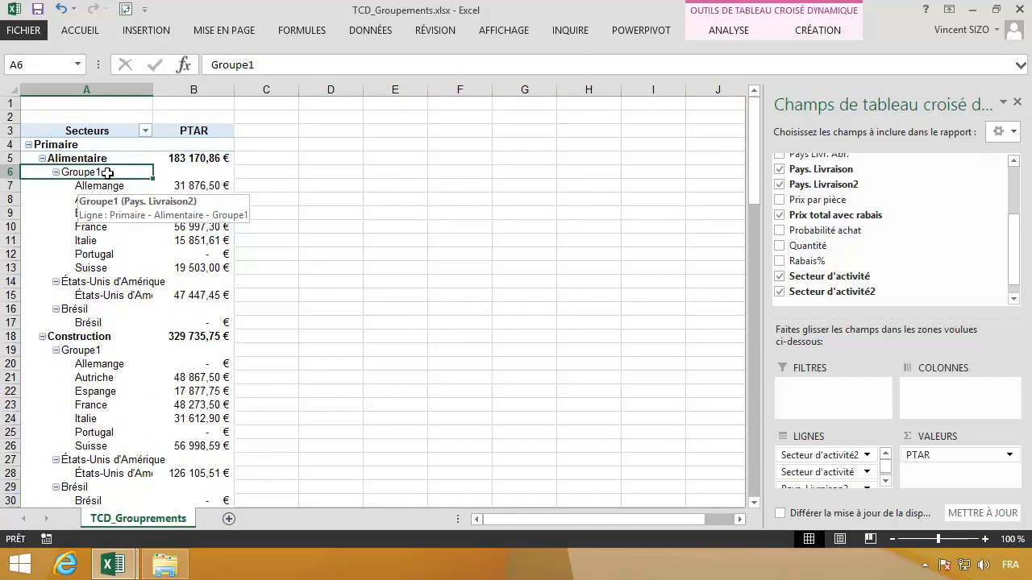
text(Europe)
key(Return)
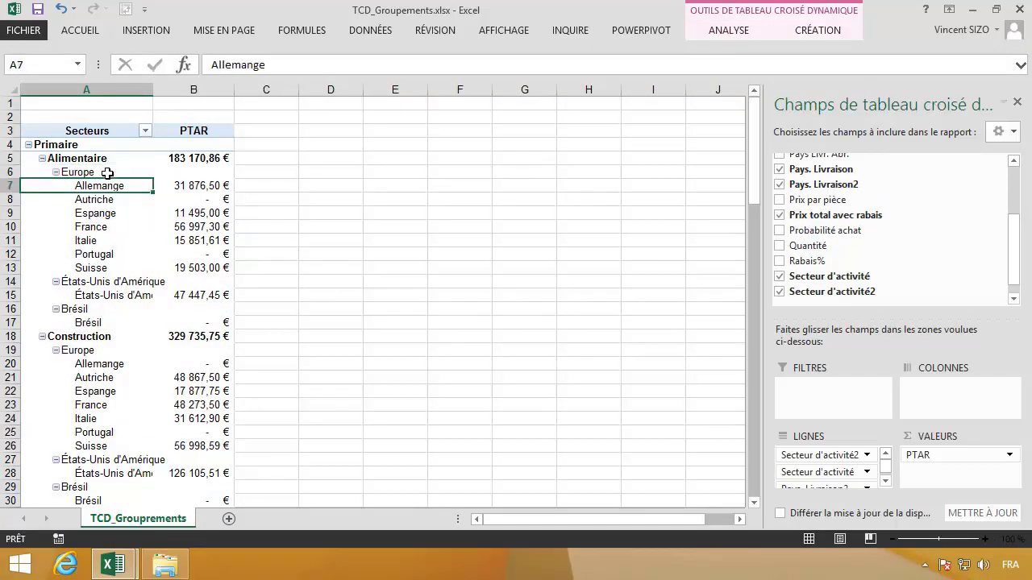
Group États-Unis d'Amérique and Brésil under Alimentaire and rename the group Amériques
drag(121, 281, 117, 324)
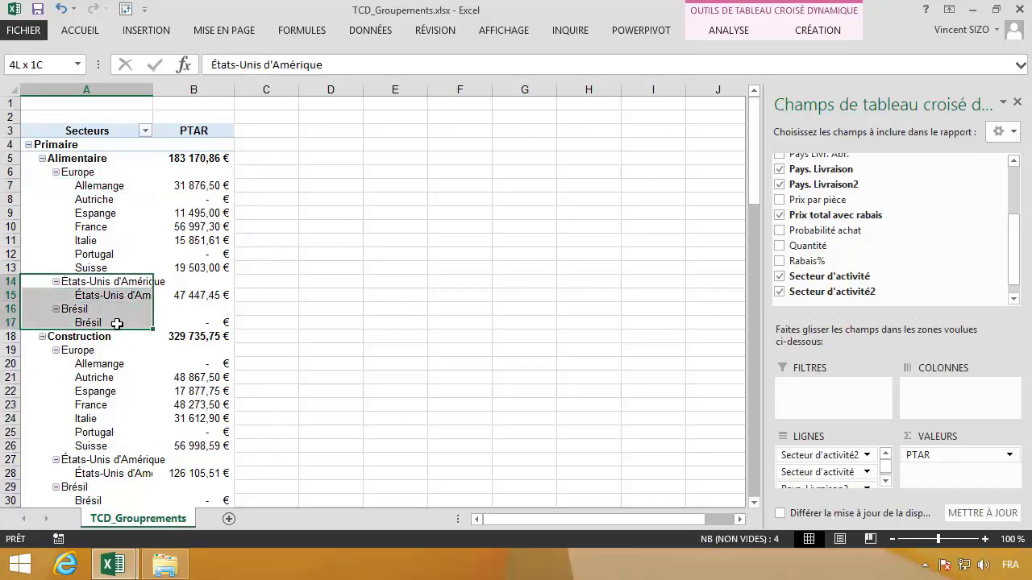
click(739, 32)
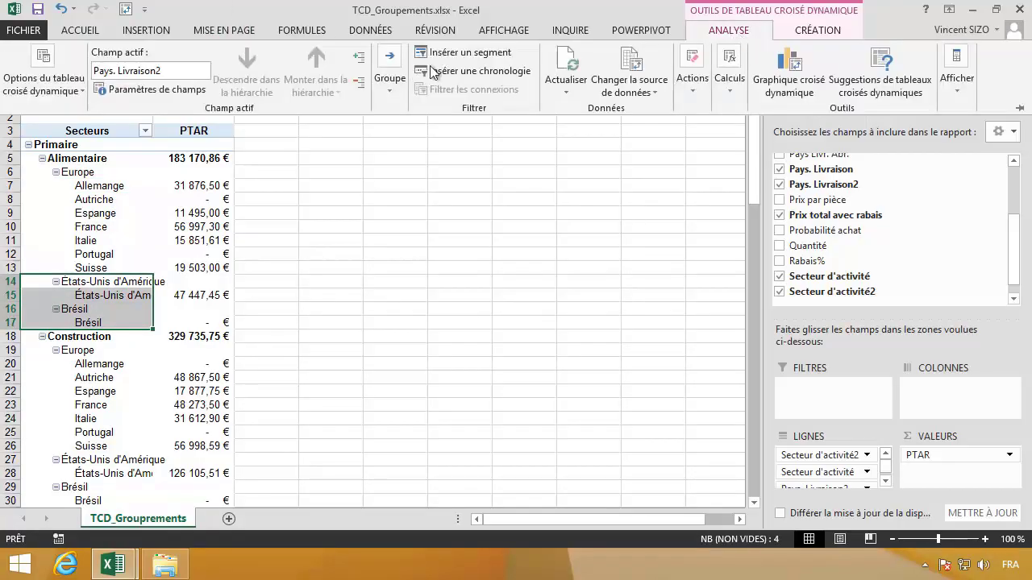
click(389, 80)
click(392, 124)
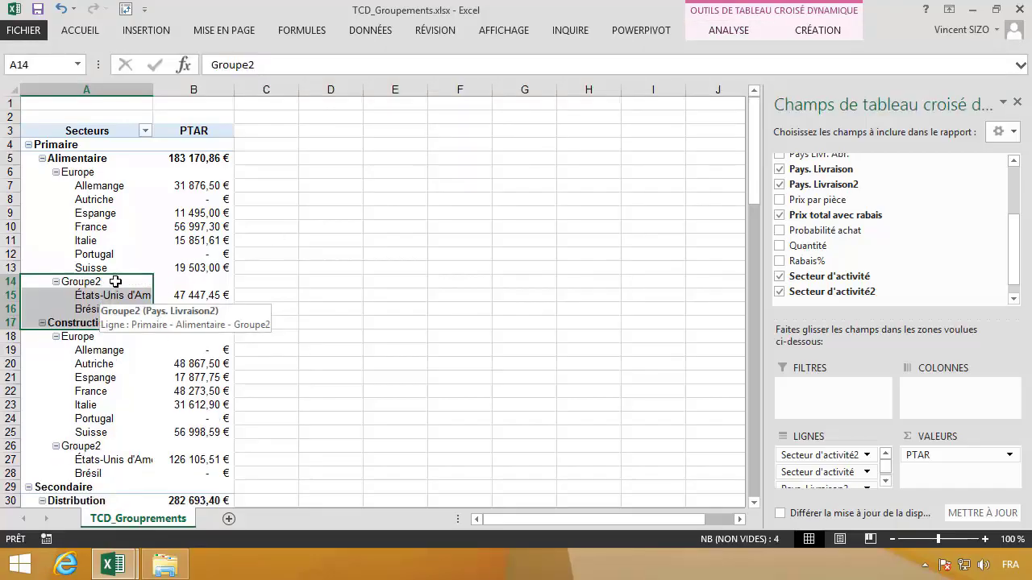
click(115, 281)
text(Am)
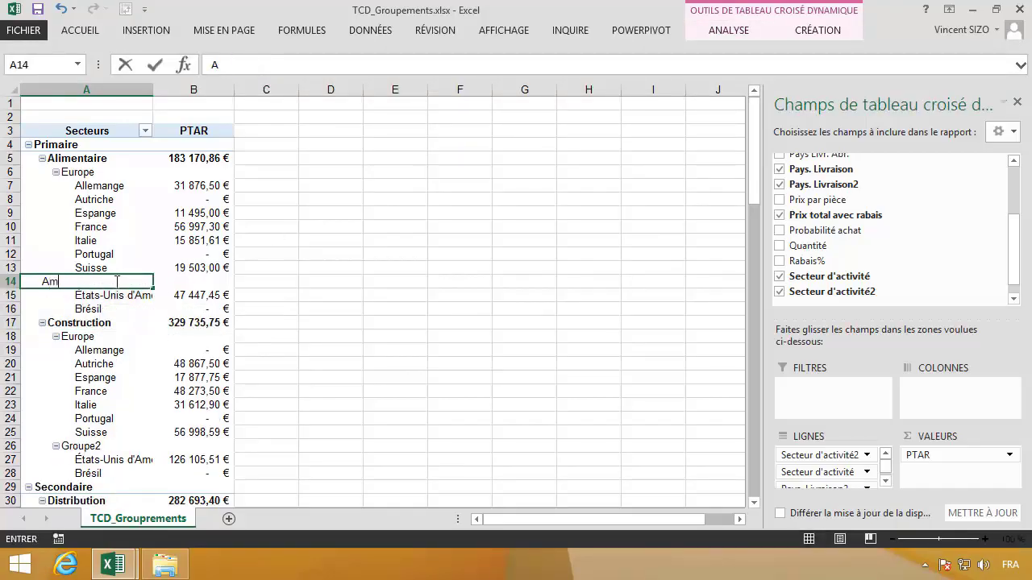
text(ériques)
key(Return)
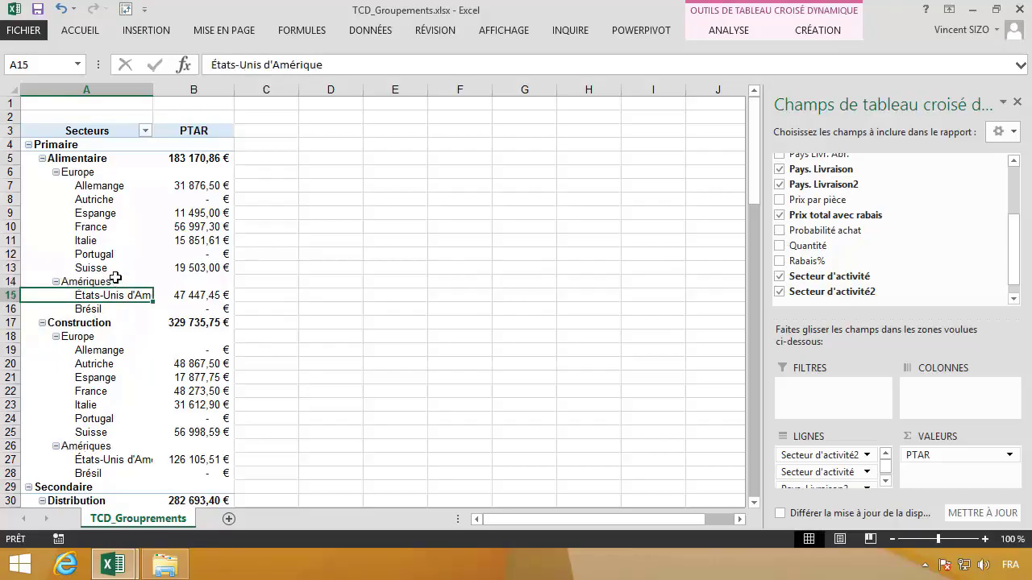
Disable displaying items with no data (Afficher les éléments sans données) for the Pays. Livraison field, and select the Alimentaire label
right_click(102, 229)
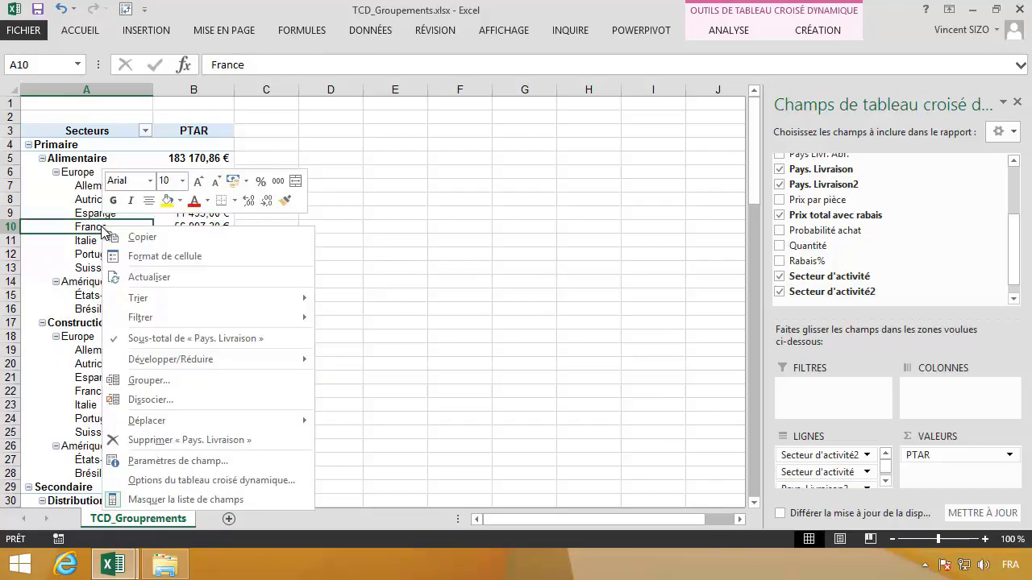
click(228, 462)
click(202, 291)
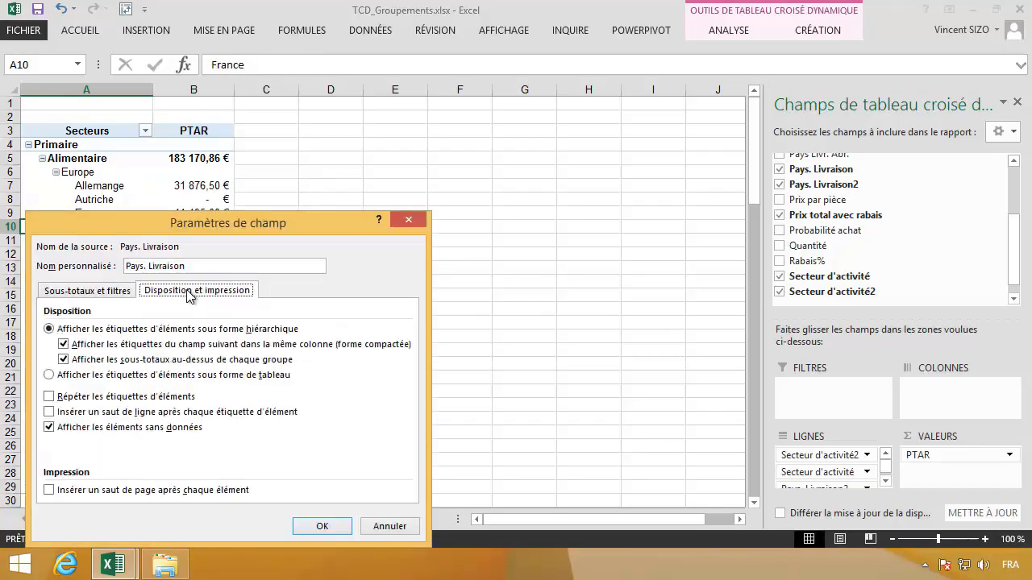
click(162, 428)
click(321, 526)
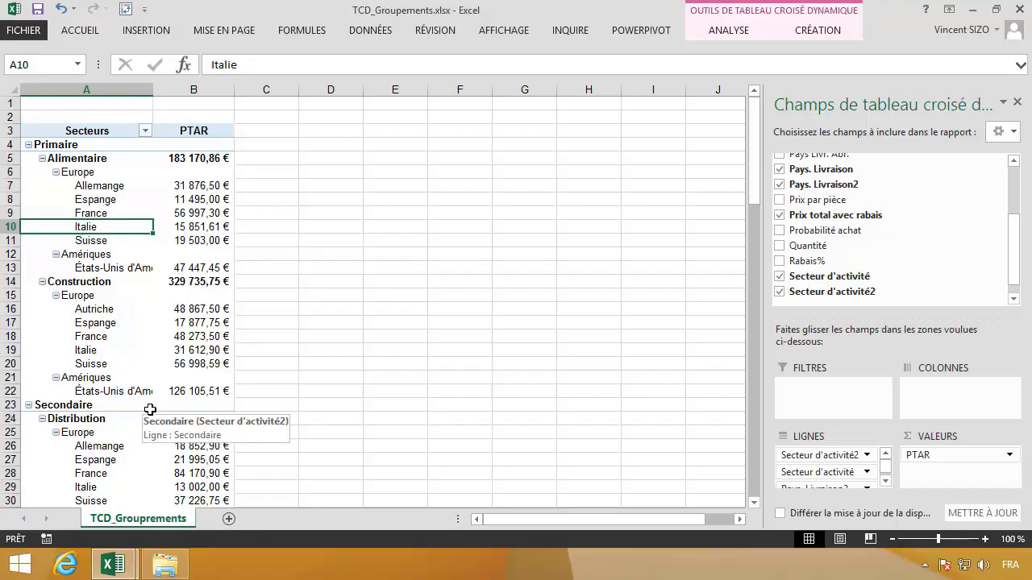
click(84, 159)
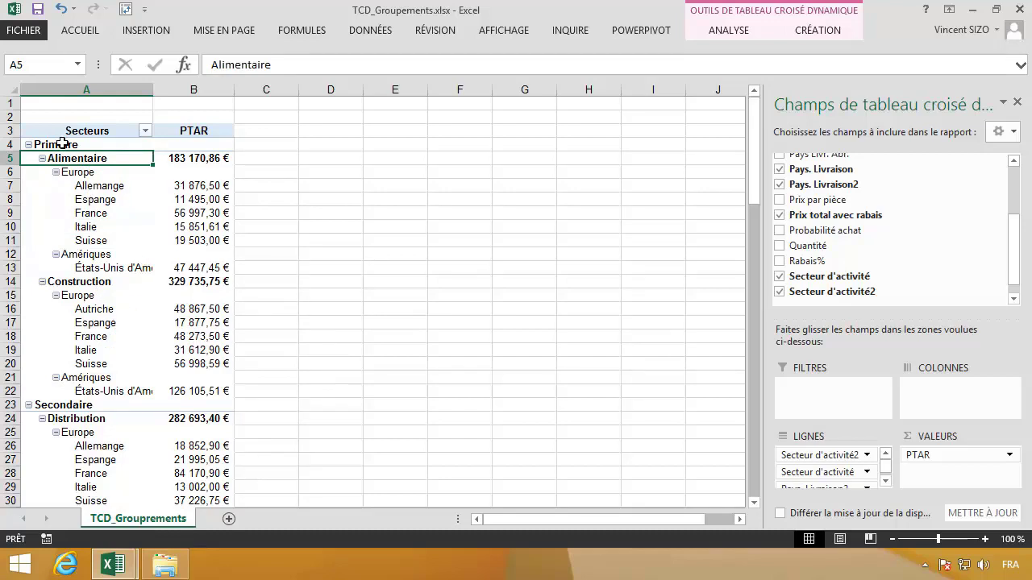
Minimise the remote desktop session to consult the presentation's Plan slide, and return to the pivot table
mouse_move(663, 6)
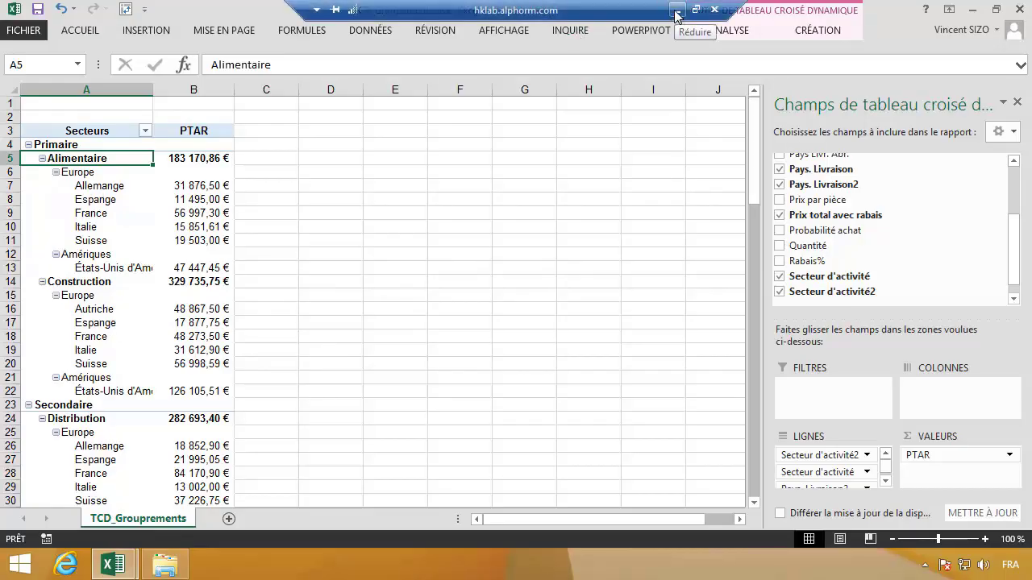
click(676, 11)
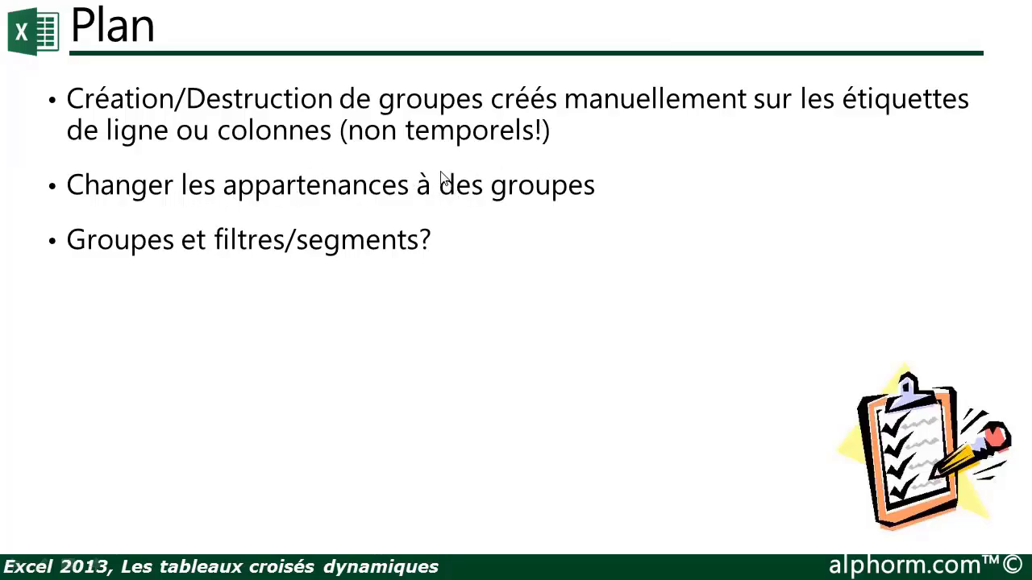
key(super+d)
click(504, 564)
key(super+d)
click(242, 565)
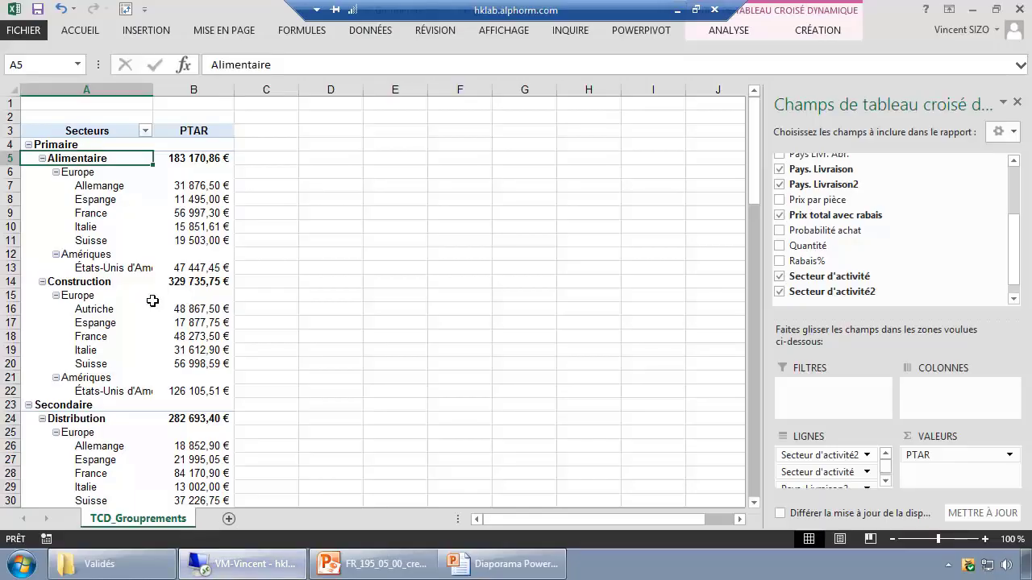
Move Allemange below Suisse at the end of the Europe group under Alimentaire
click(113, 190)
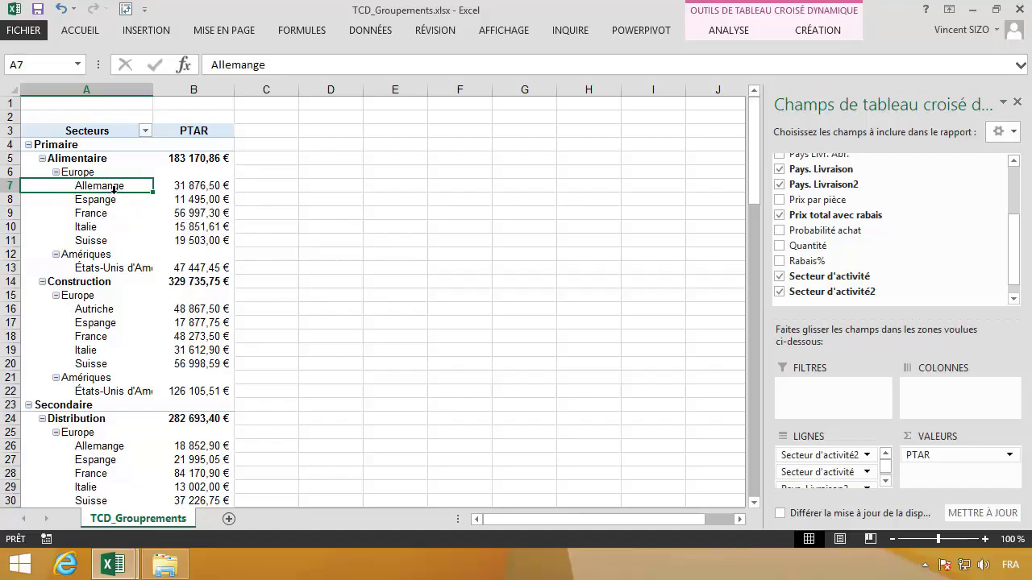
drag(116, 194, 108, 256)
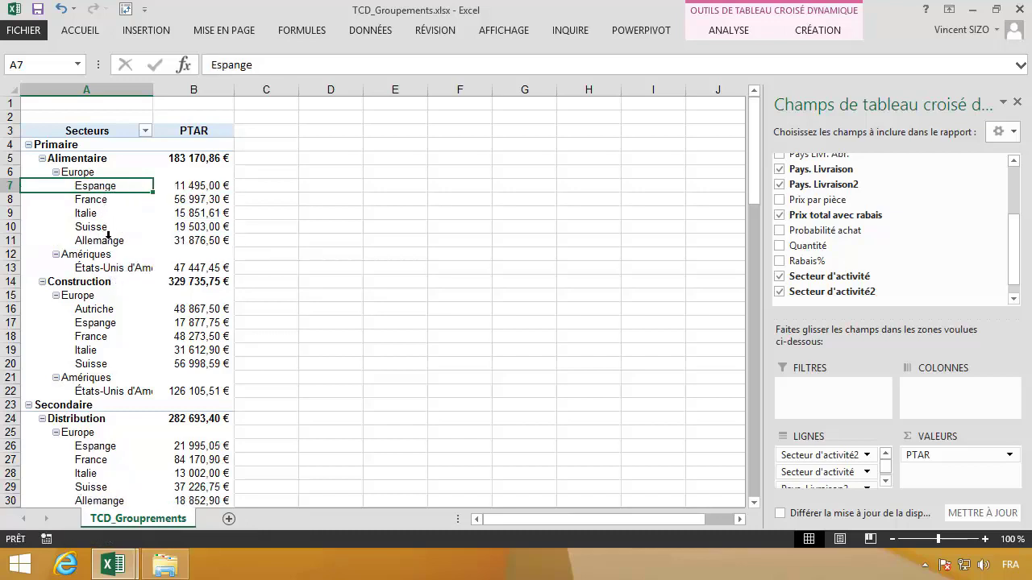
click(108, 238)
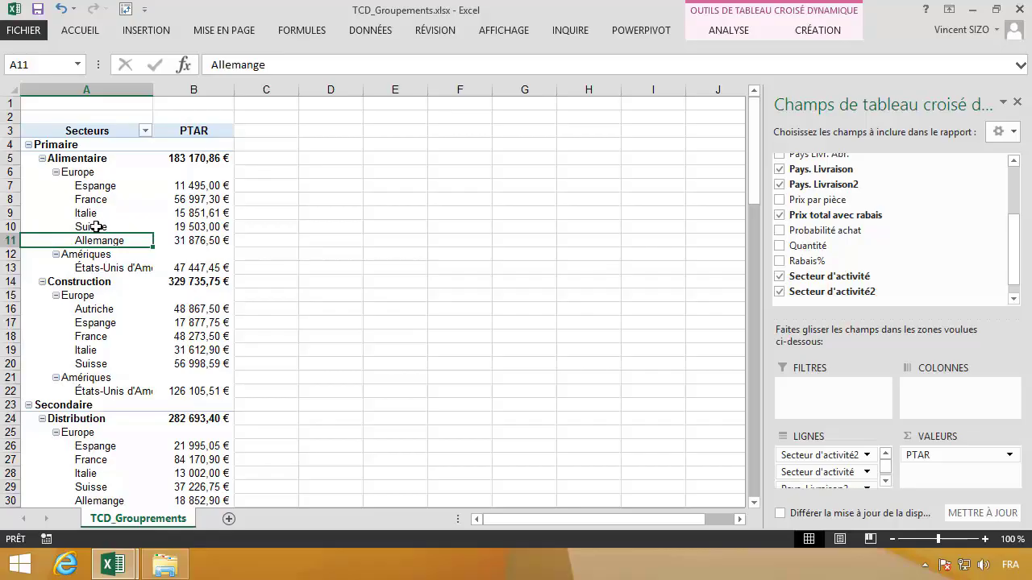
Try to copy the France row under Alimentaire and paste it over the États-Unis d'Amérique row in the Amériques group
click(95, 226)
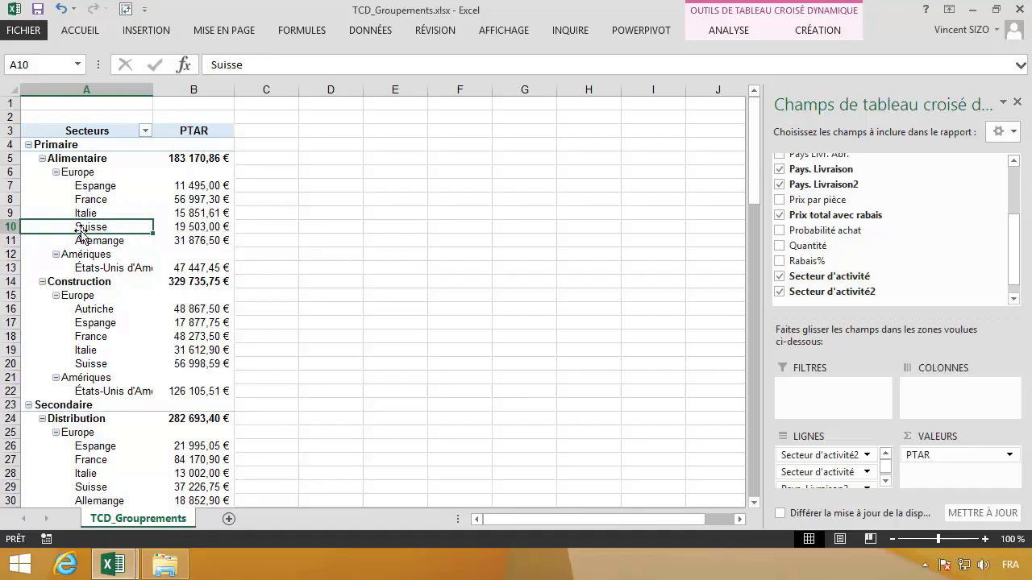
click(11, 226)
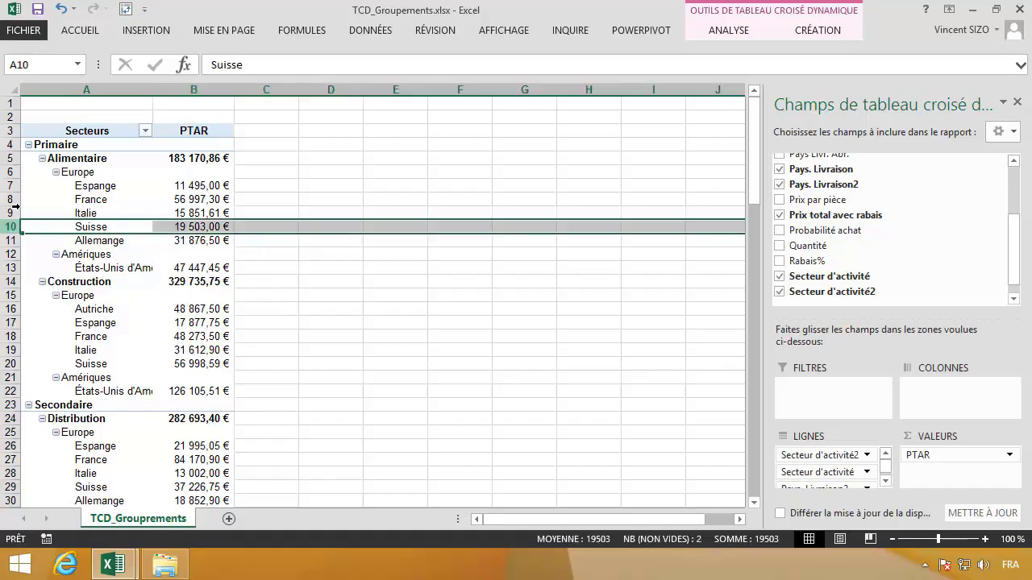
click(8, 200)
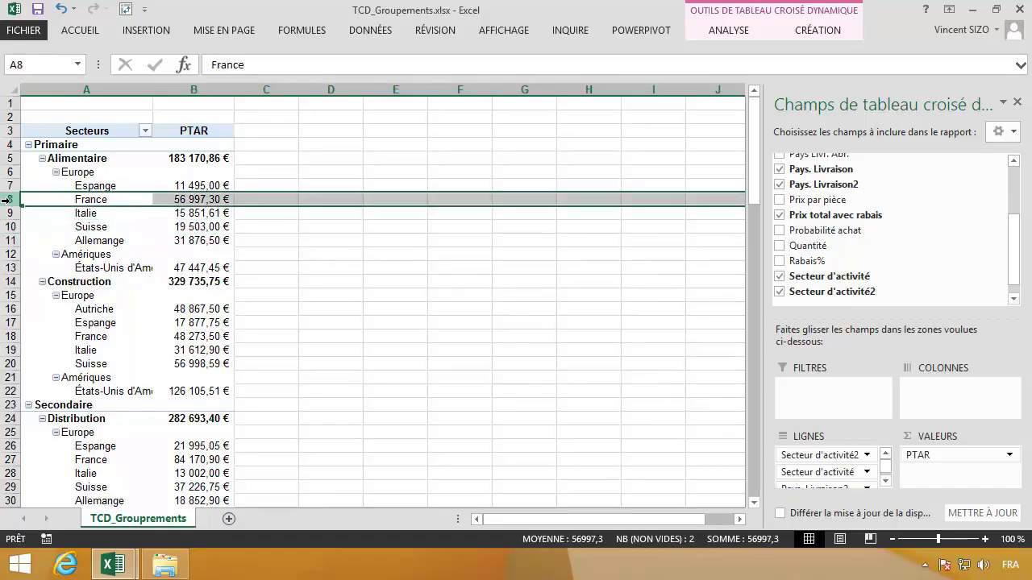
key(ctrl+c)
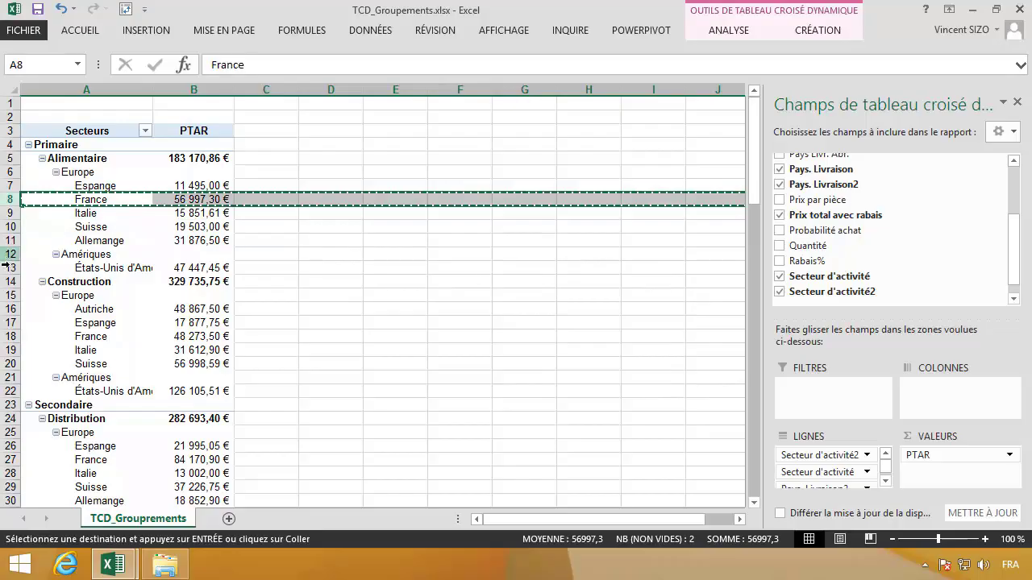
click(7, 268)
key(ctrl+v)
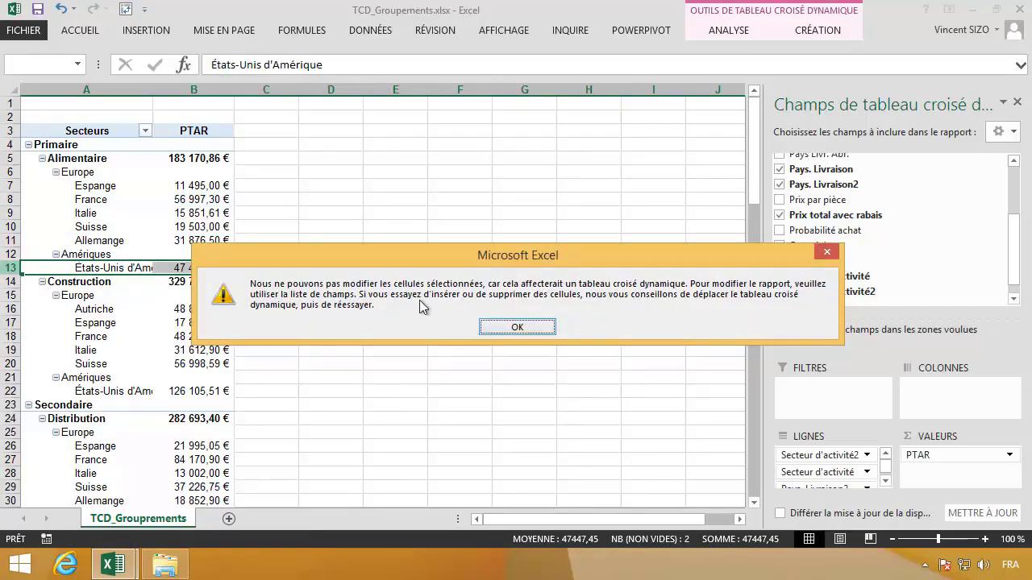
click(515, 327)
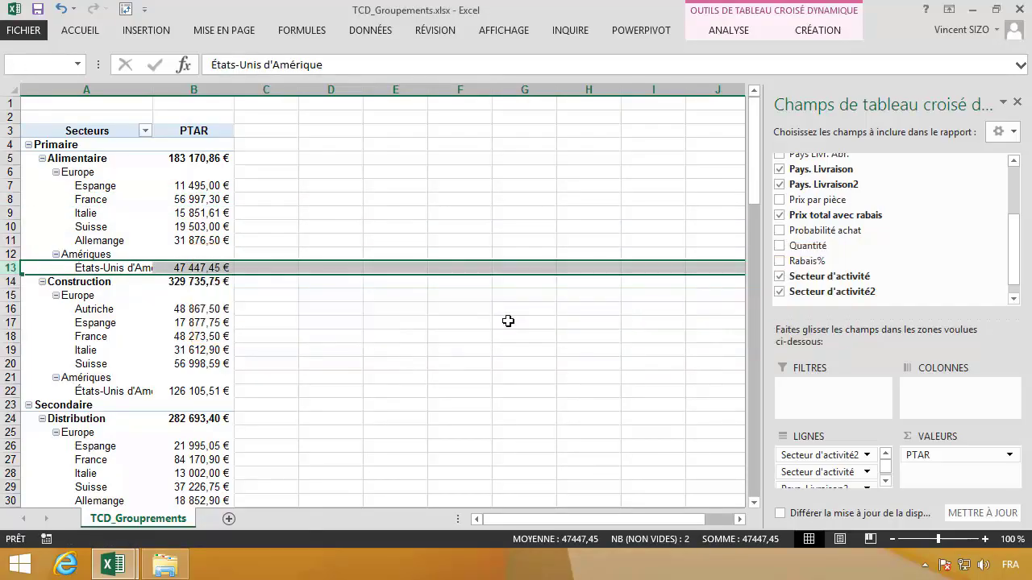
click(199, 242)
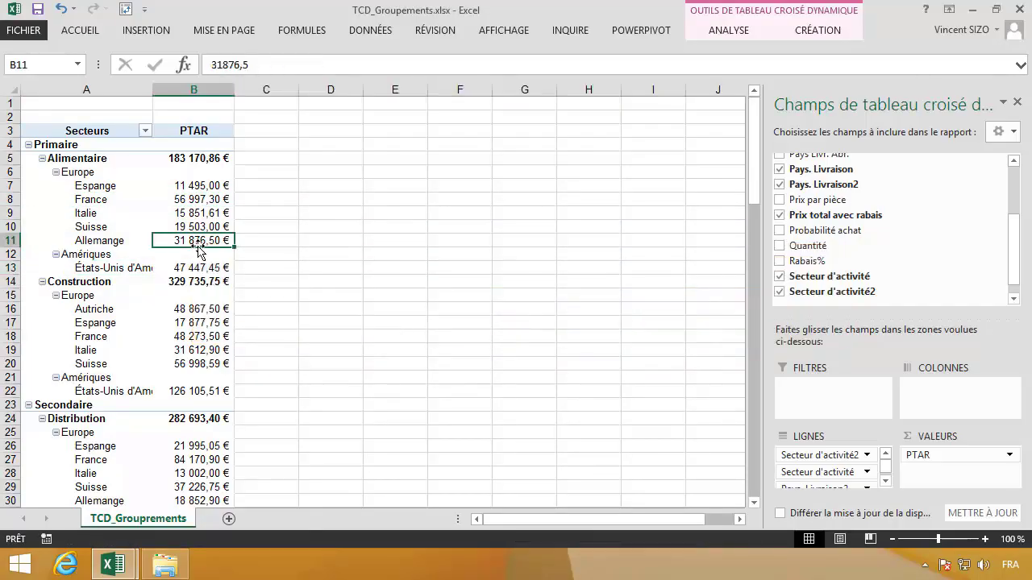
Examine the grouping and moving commands available for the France label under Alimentaire
click(118, 204)
right_click(117, 205)
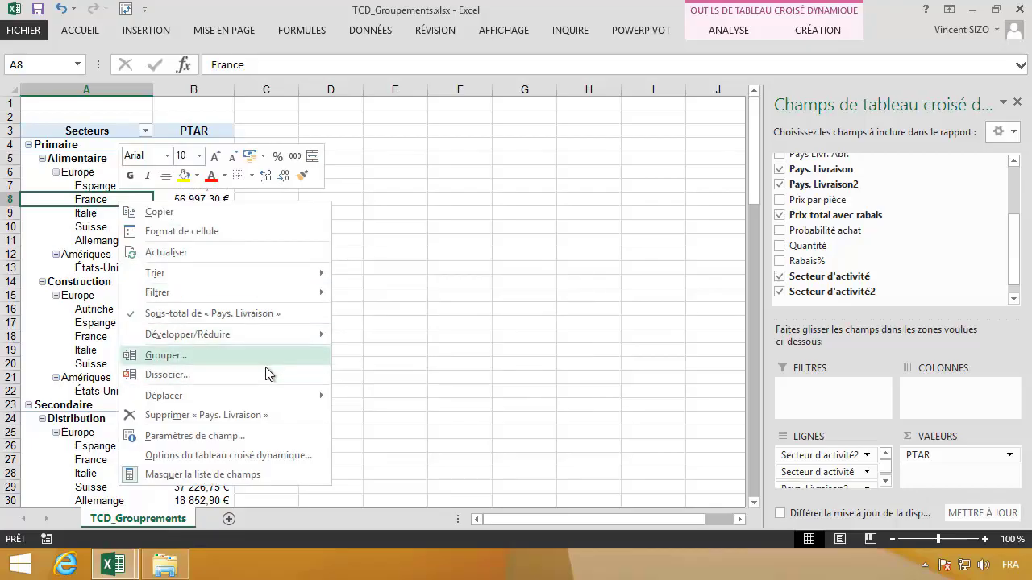
click(62, 201)
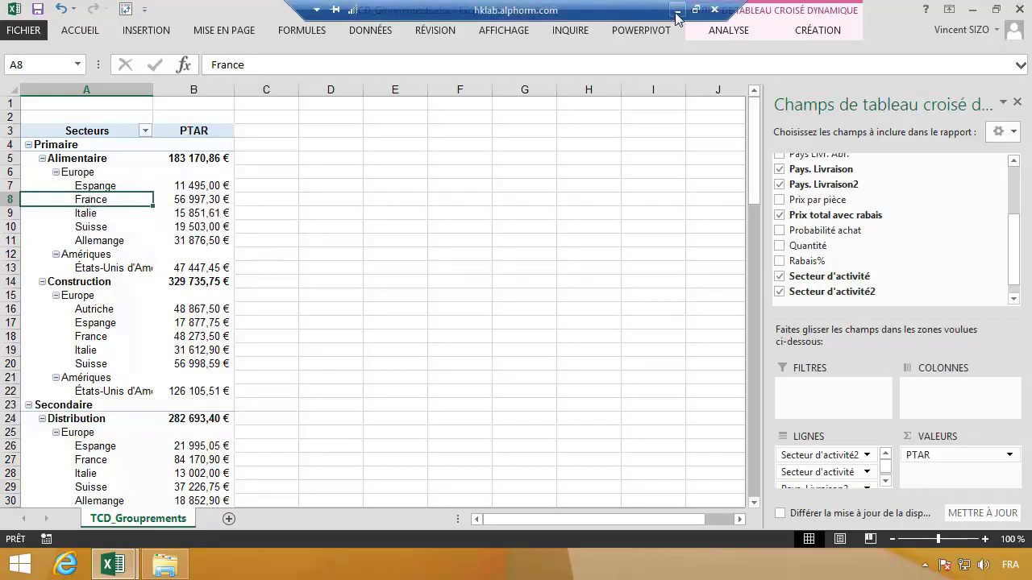
Minimise the remote desktop session to consult the presentation's Plan slide, and return to the pivot table
click(677, 11)
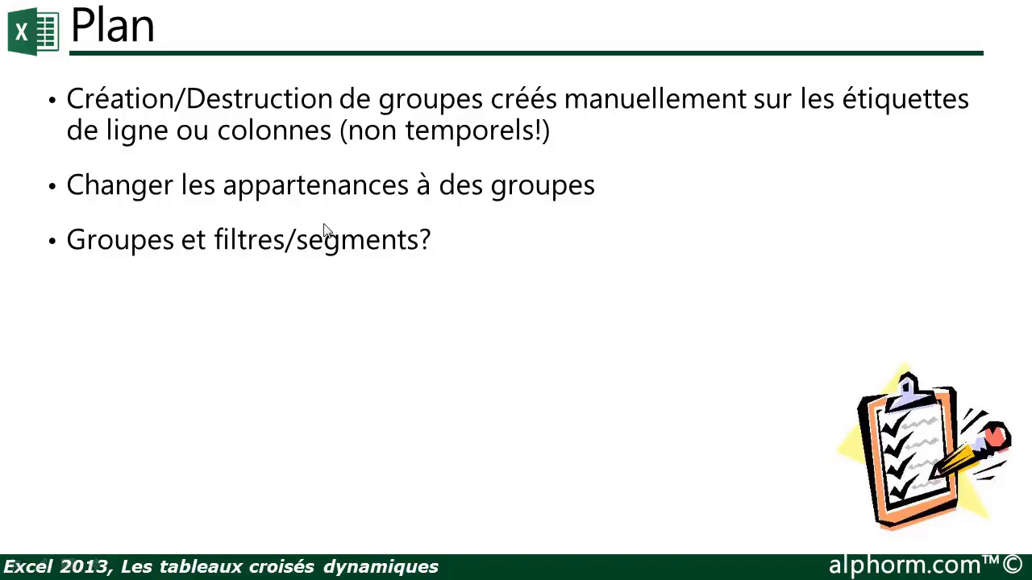
key(super+d)
click(376, 558)
key(super+d)
click(242, 562)
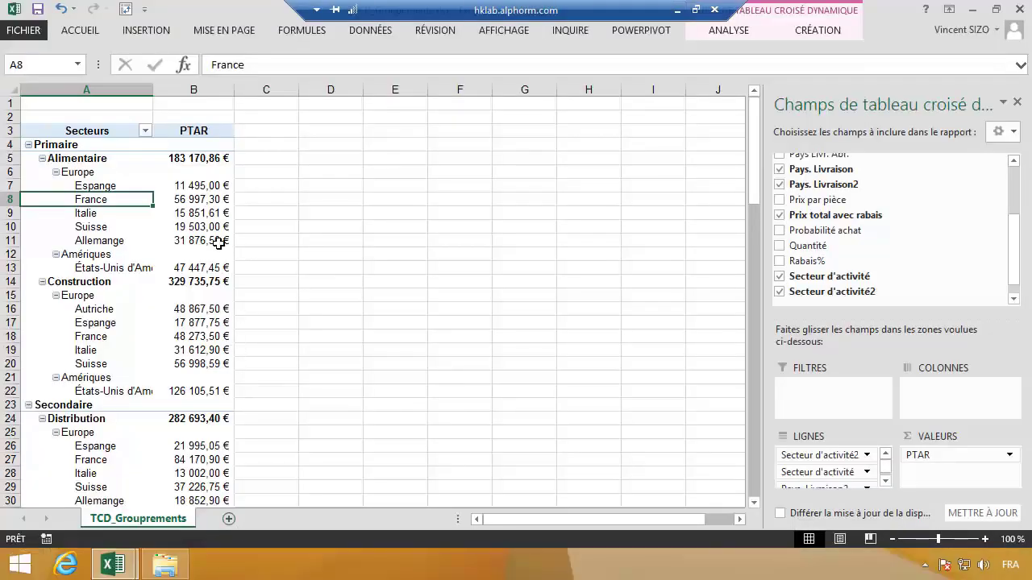
Filter the Secteur d'activité2 field of the pivot table to show only Secondaire
click(110, 176)
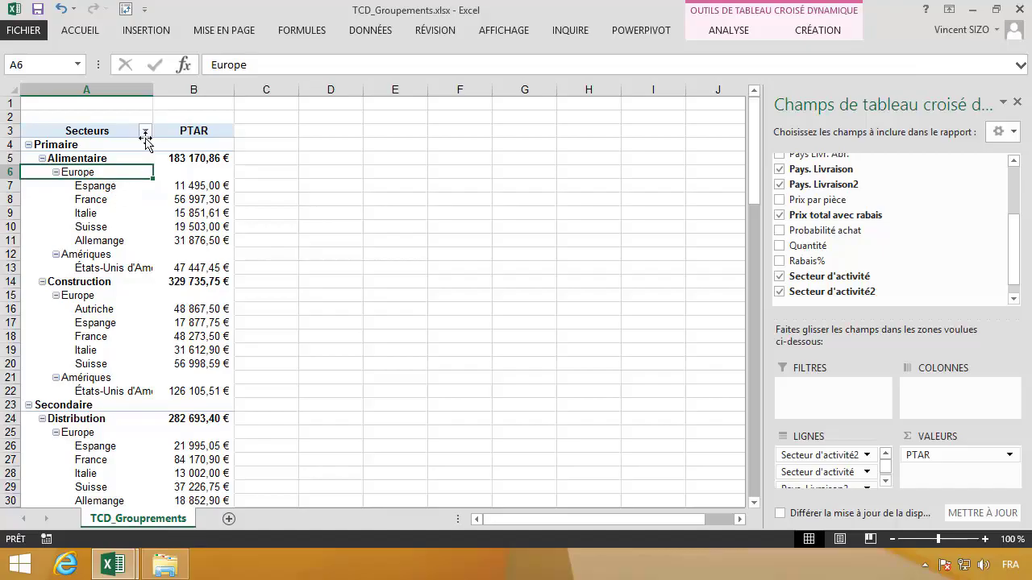
click(50, 146)
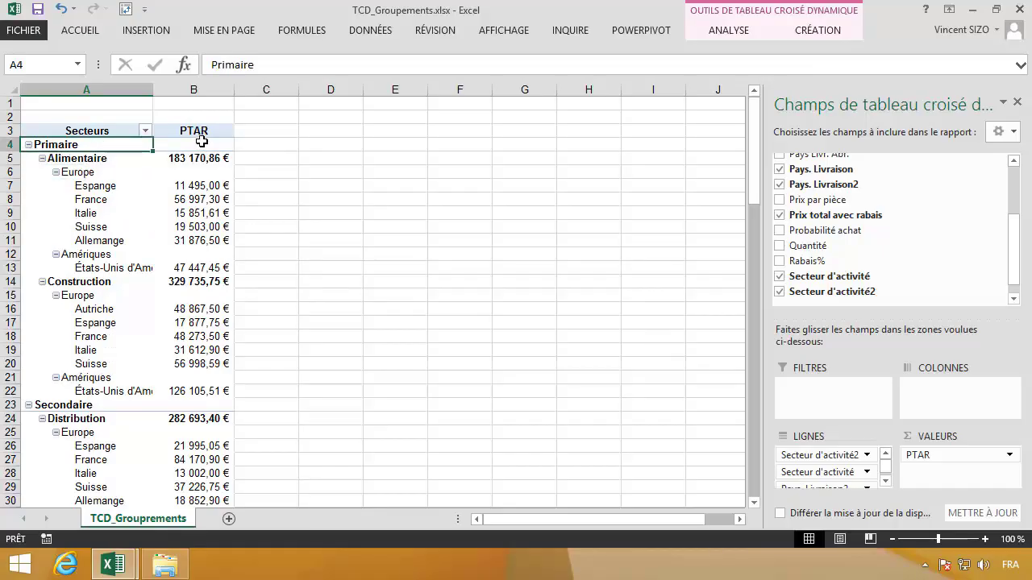
click(146, 131)
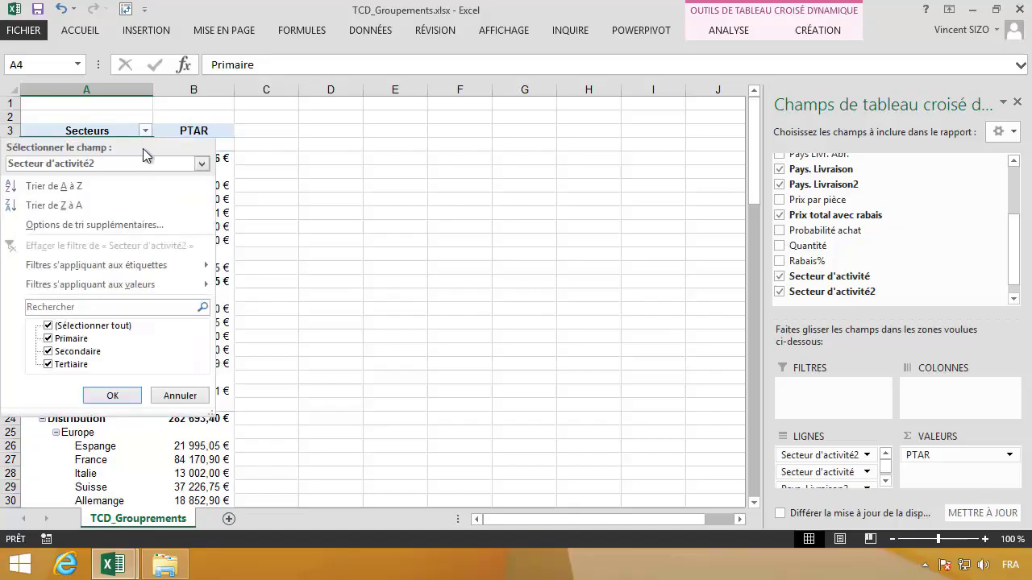
click(144, 160)
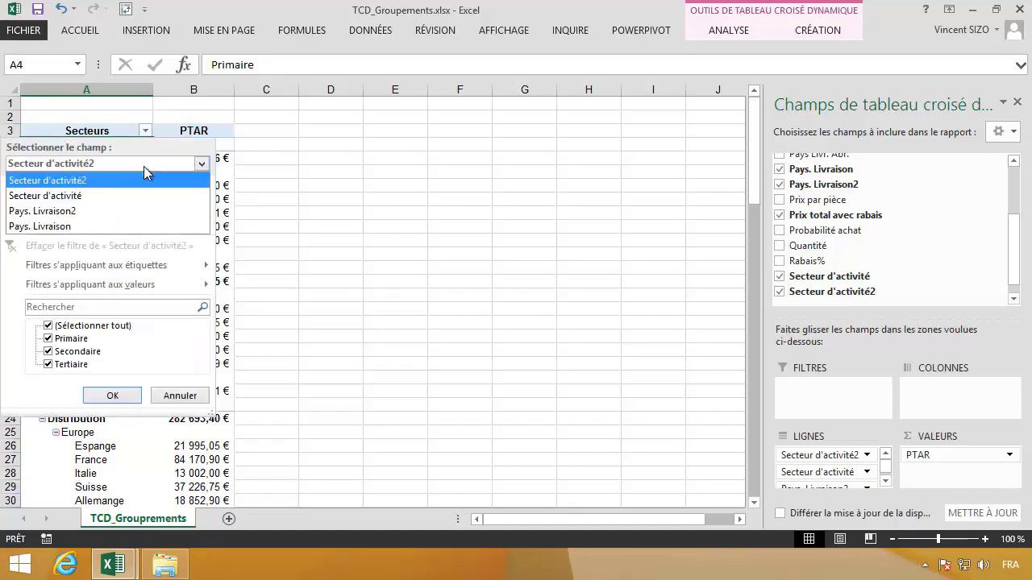
click(97, 179)
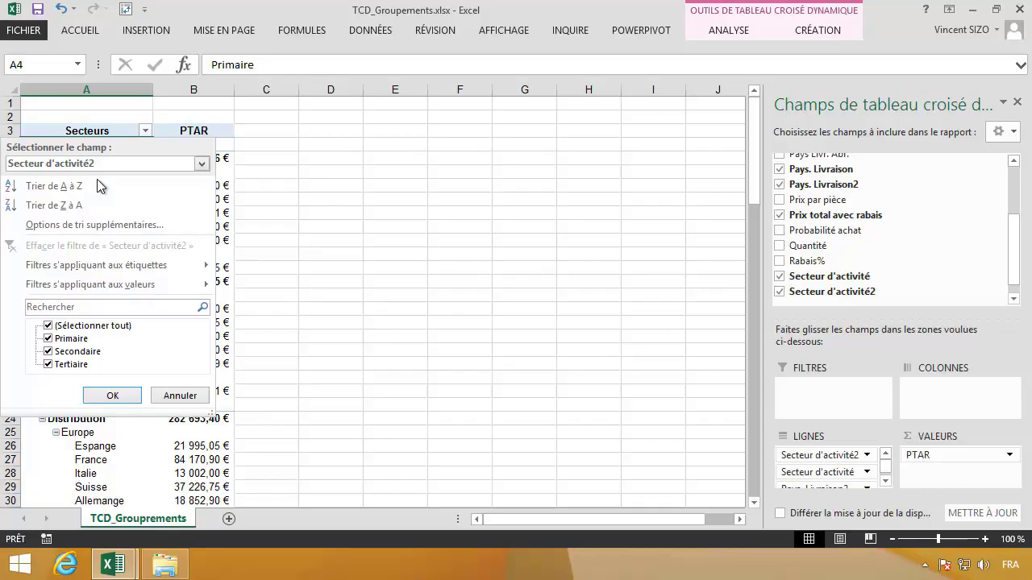
click(49, 326)
click(49, 353)
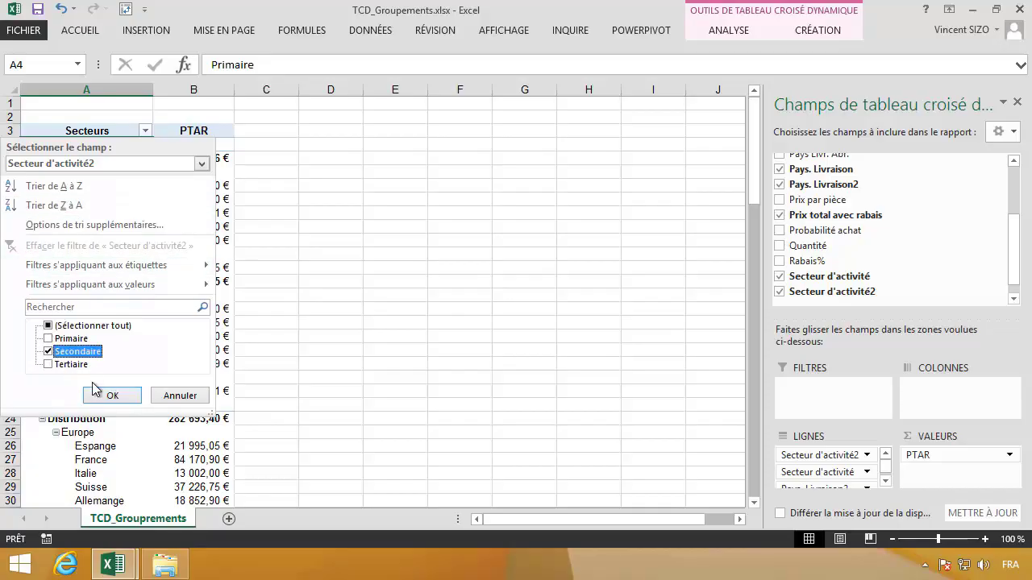
click(97, 394)
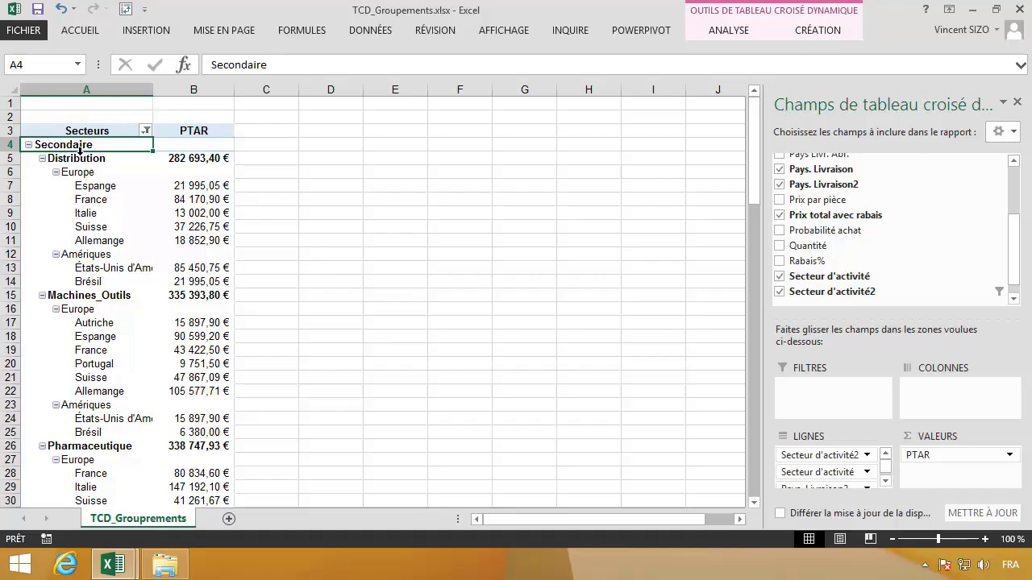
Filter the Pays. Livraison2 field to exclude Amériques and keep only Europe
click(145, 130)
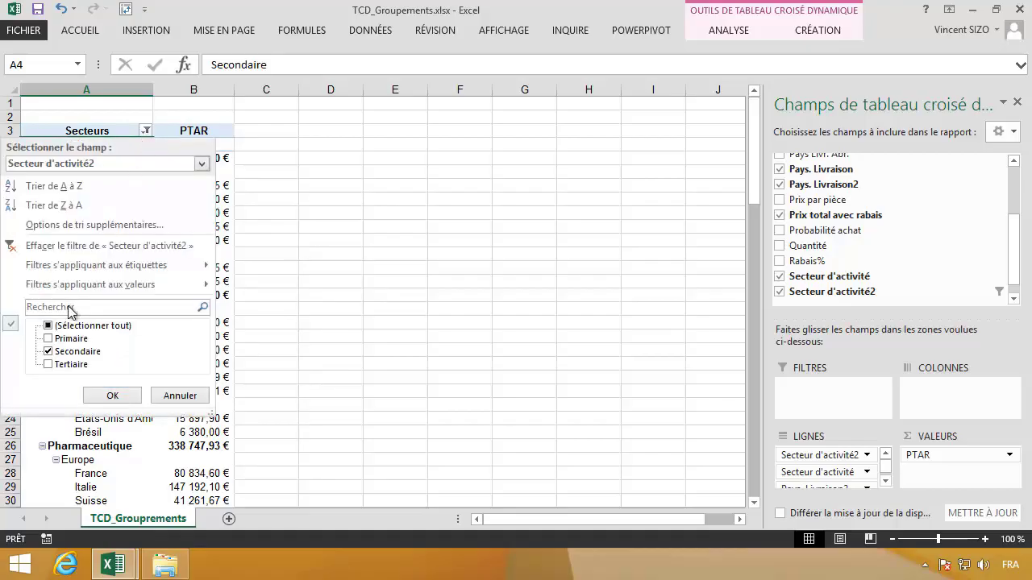
click(90, 158)
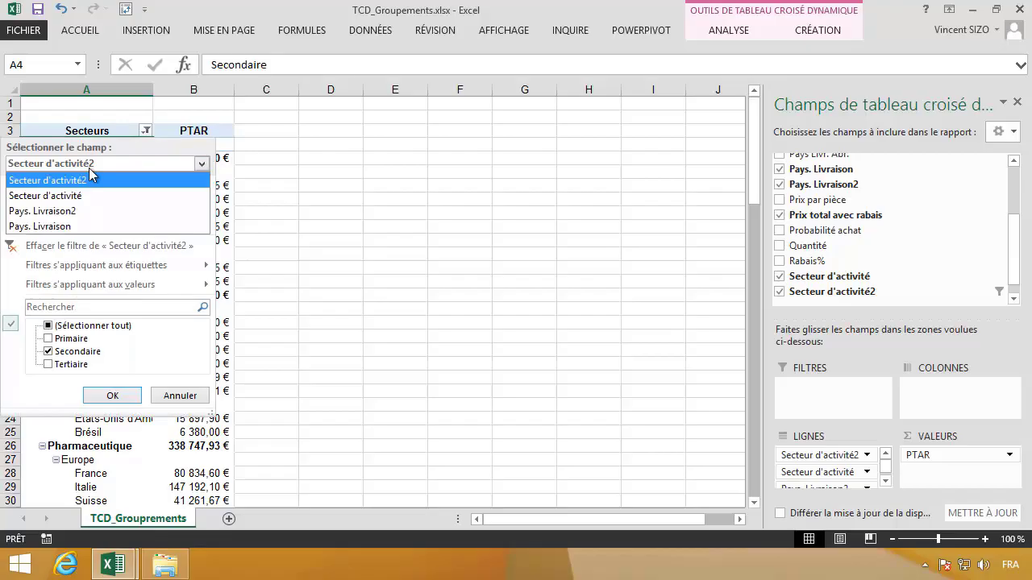
click(78, 208)
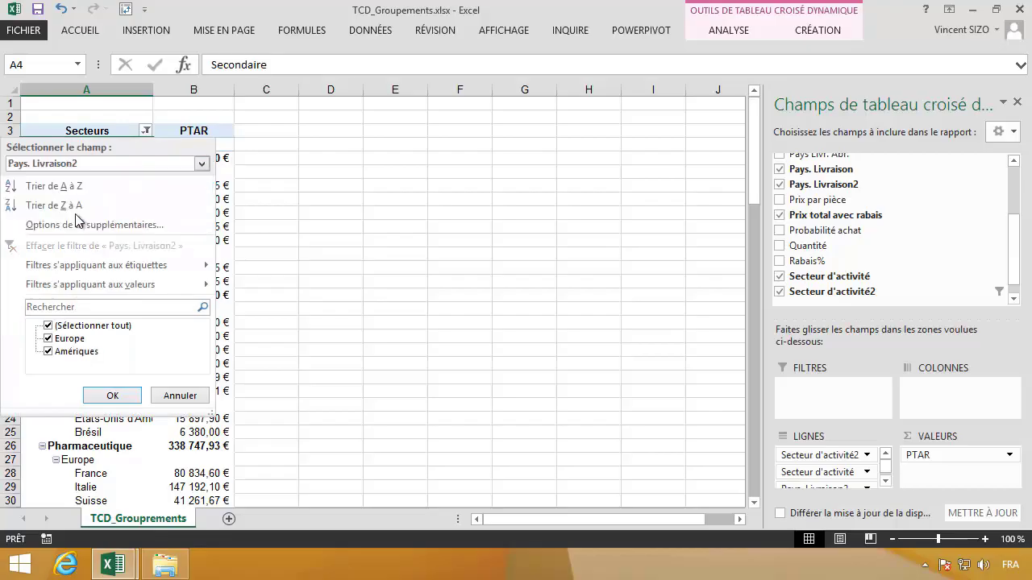
click(48, 352)
click(105, 394)
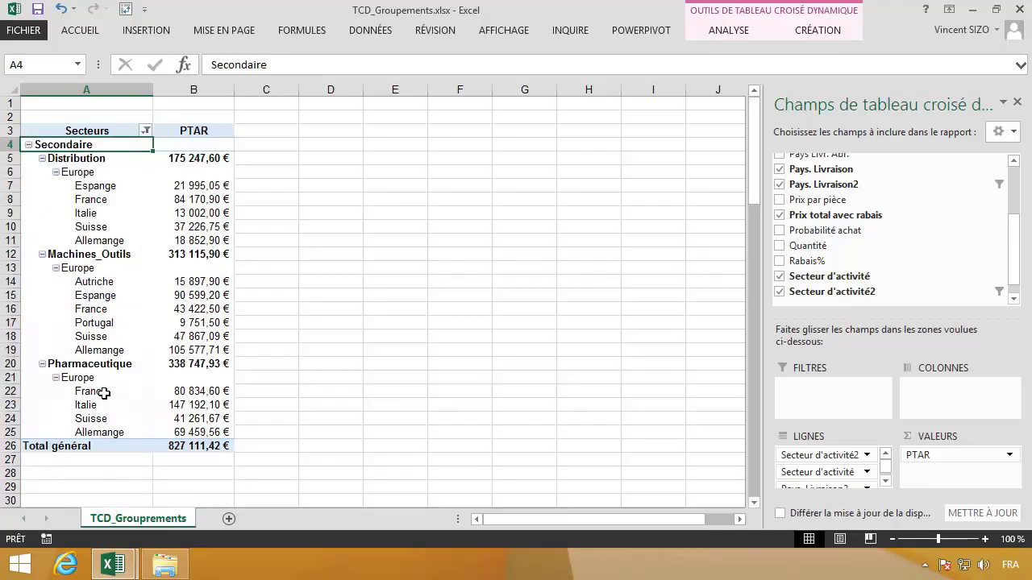
Review the names of the fields that can be filtered under Secteurs, leaving the filters as they are
click(146, 129)
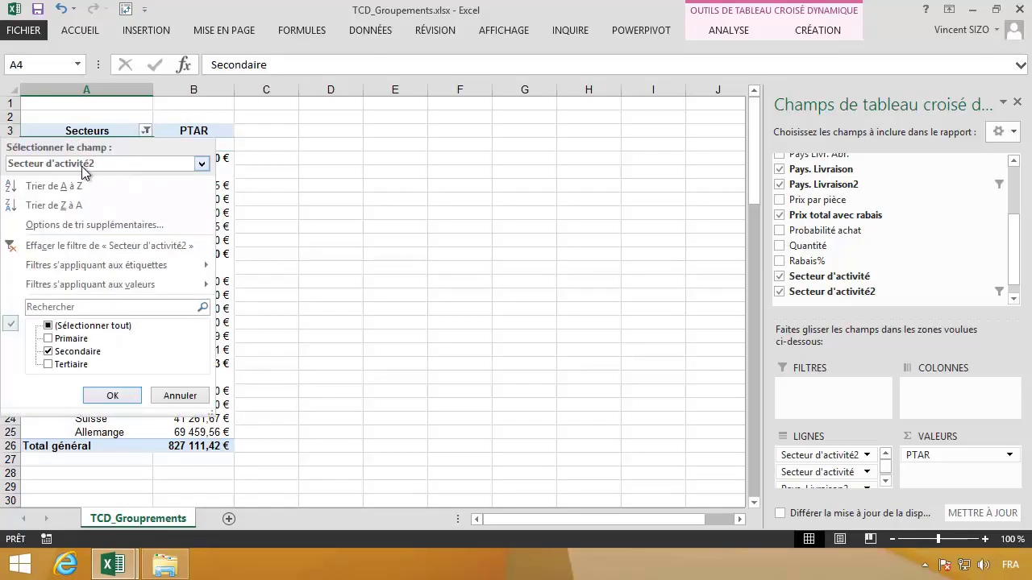
click(71, 166)
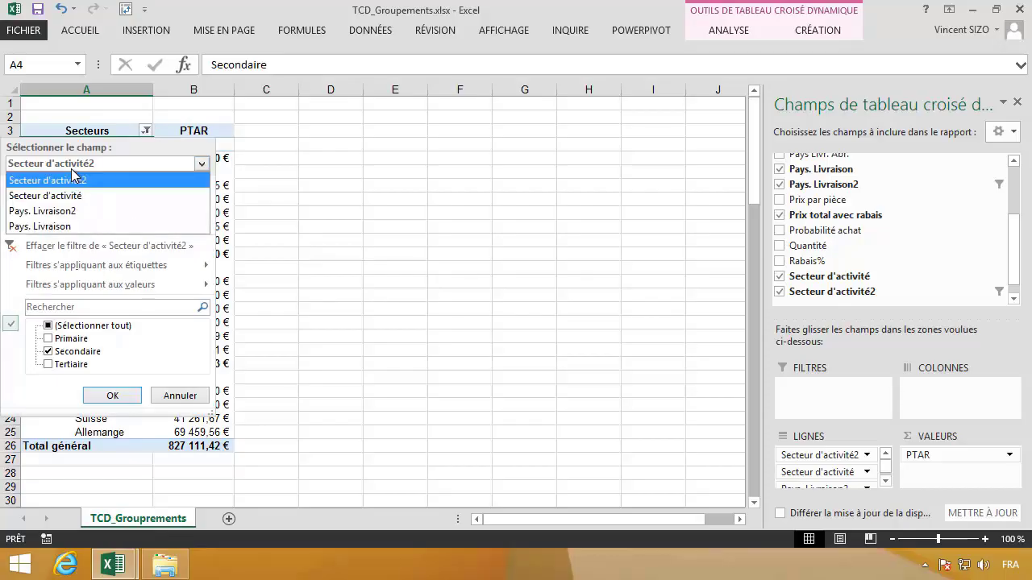
click(249, 204)
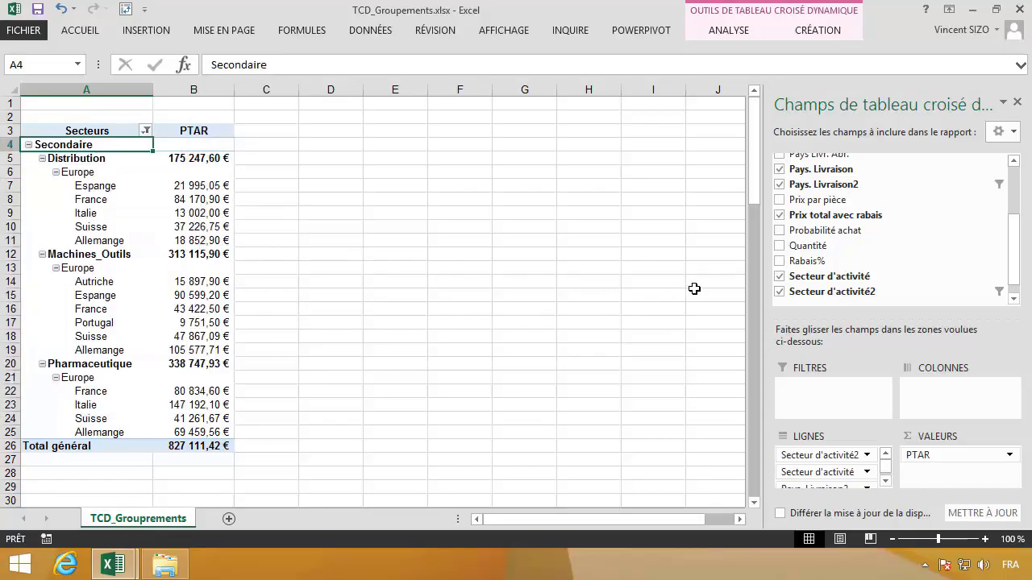
Set the custom name of the Secteur d'activité2 row field to Domaine
drag(1013, 263, 1013, 271)
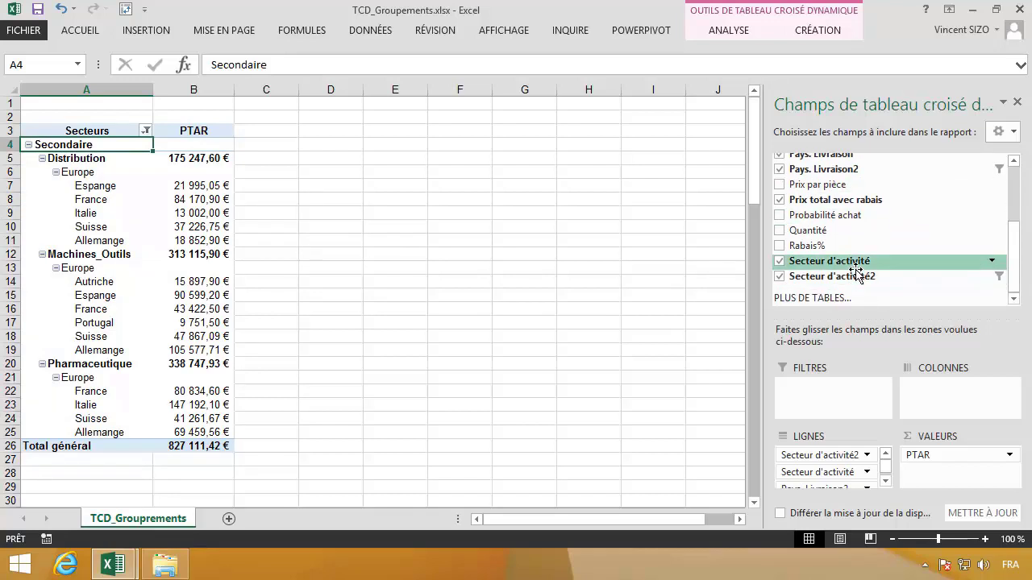
click(885, 481)
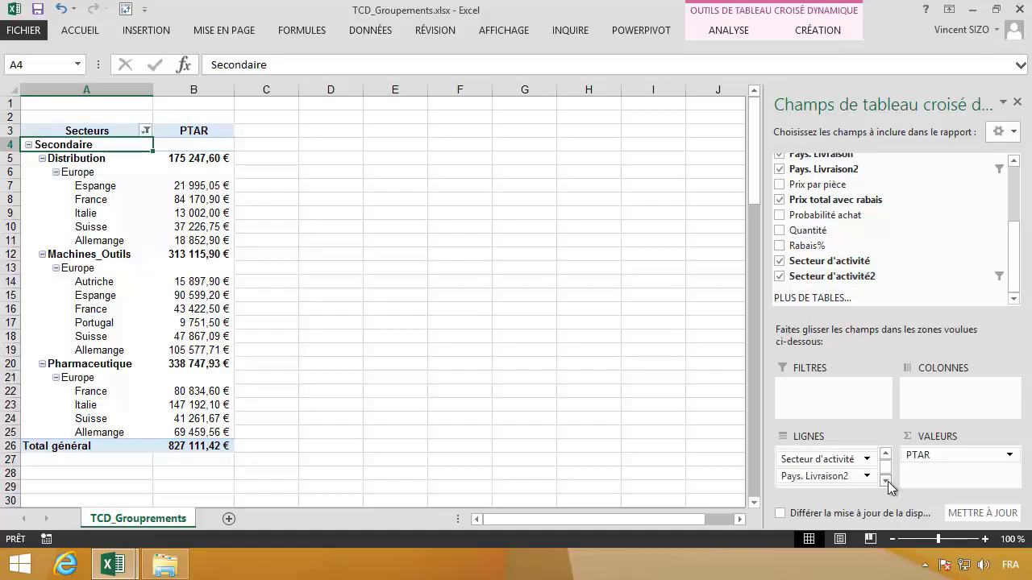
click(886, 454)
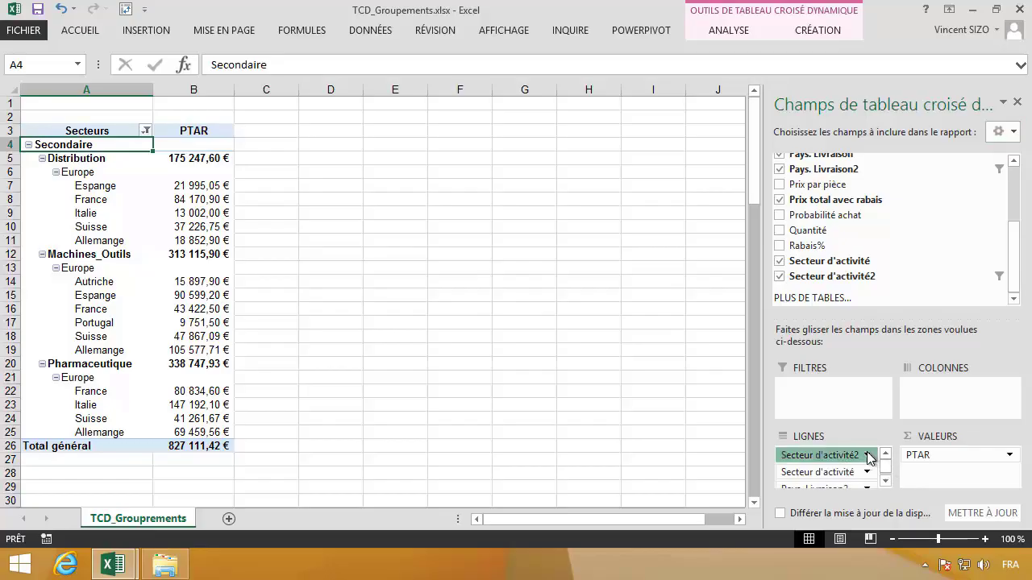
click(869, 458)
click(867, 436)
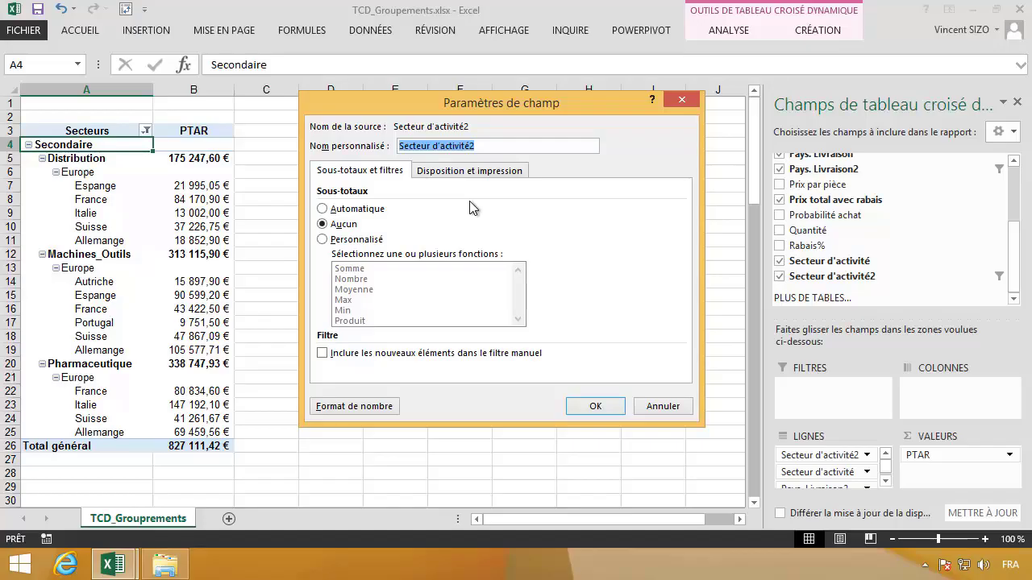
text(Domaine)
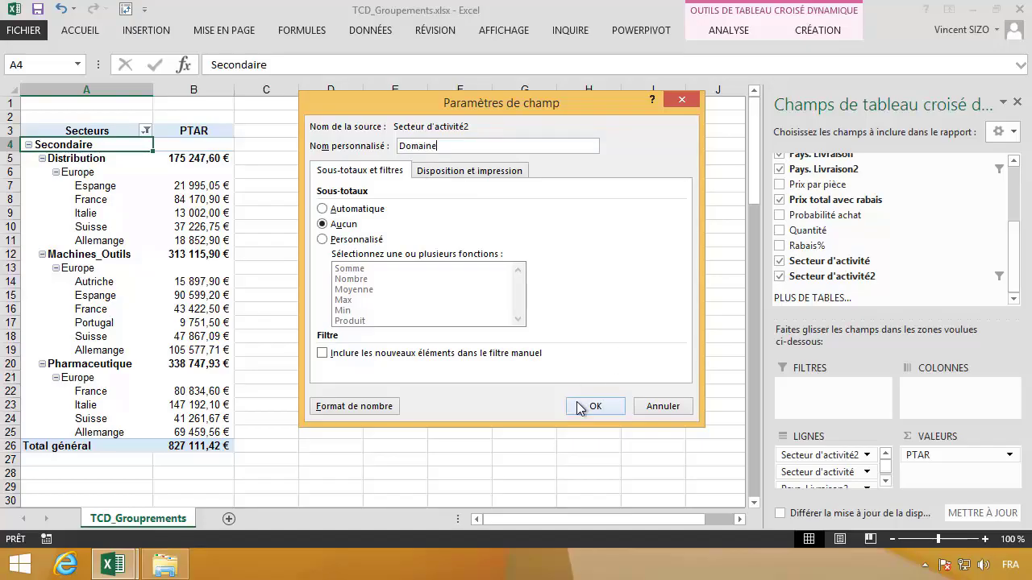
click(595, 403)
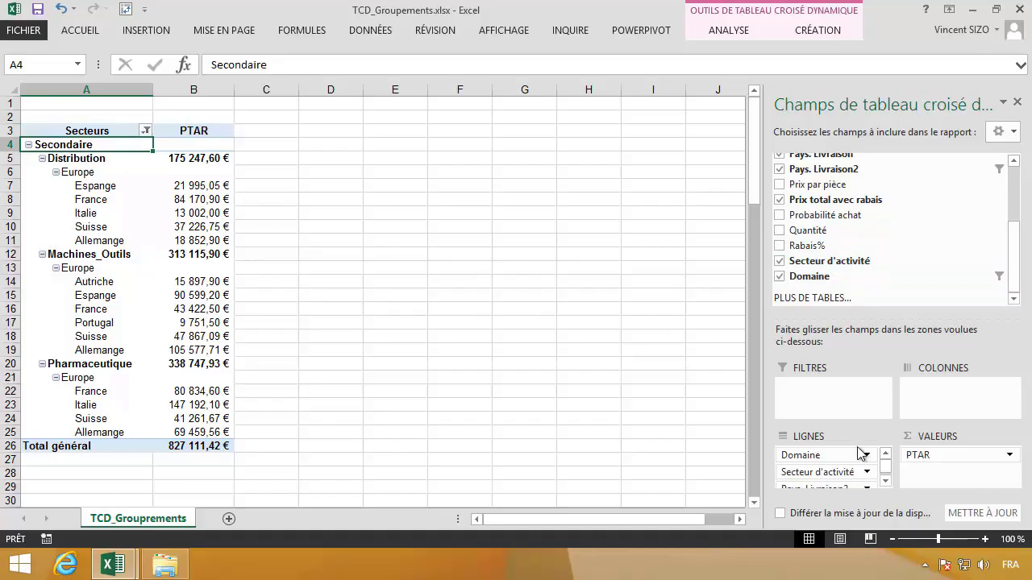
Set the custom name of the Pays. Livraison2 row field to Continents
click(885, 481)
click(886, 482)
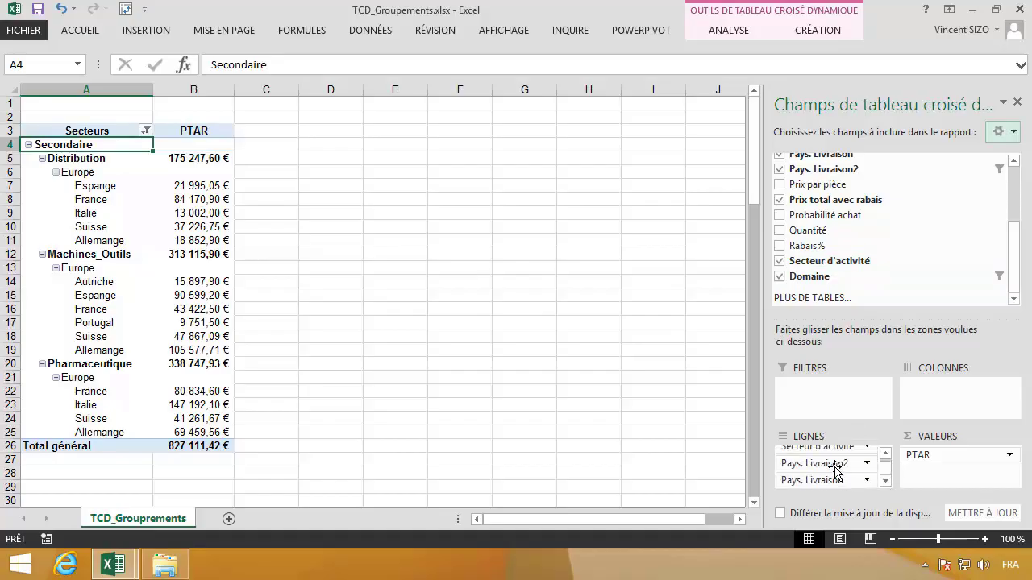
click(867, 464)
click(867, 466)
click(866, 466)
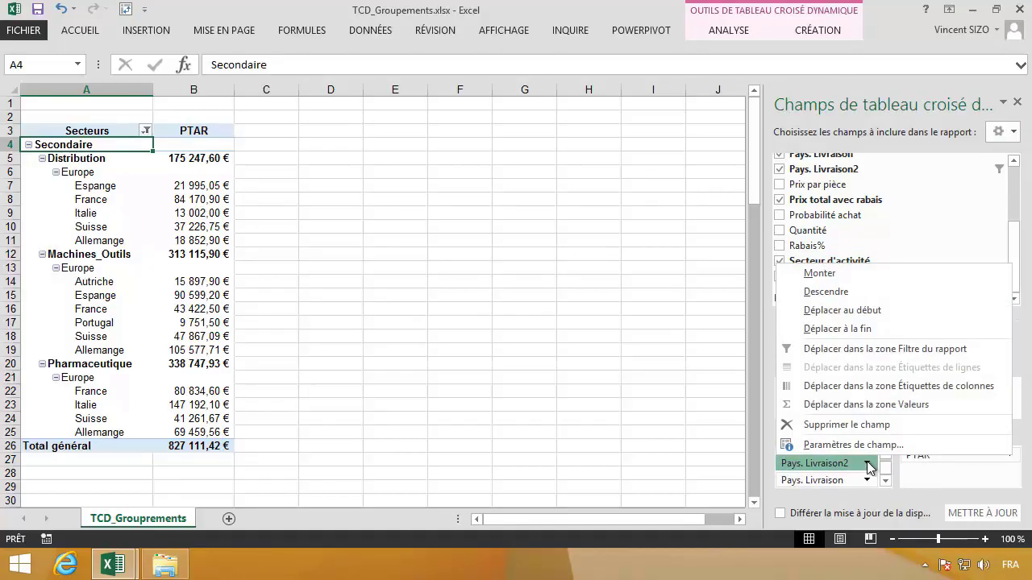
click(822, 381)
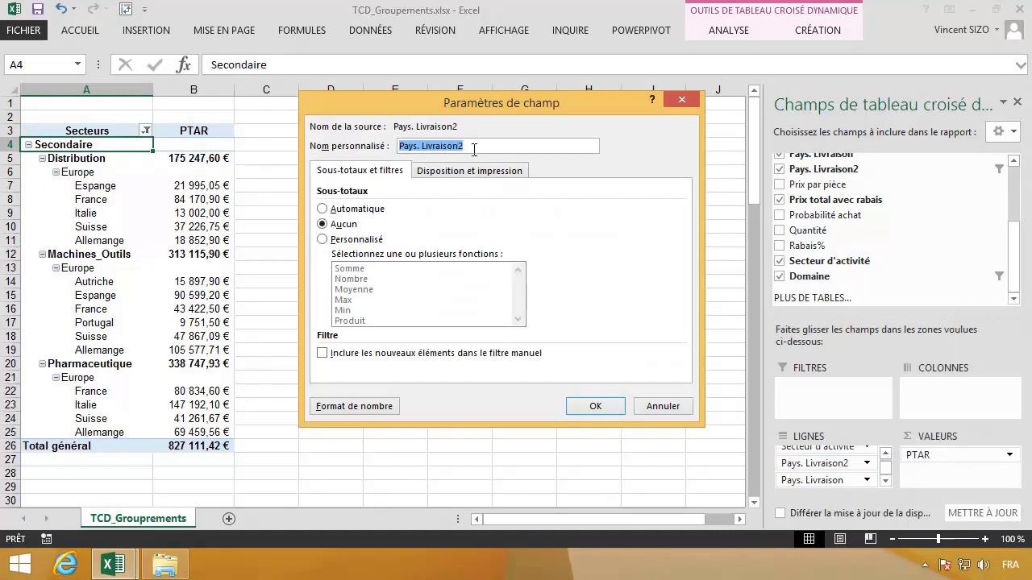
text(Con)
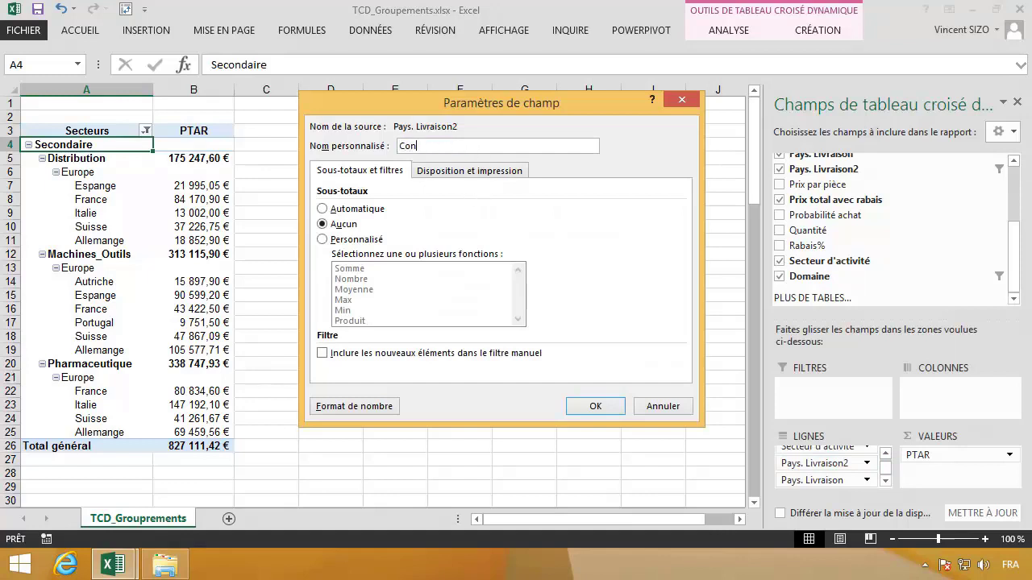
text(tinents)
key(Return)
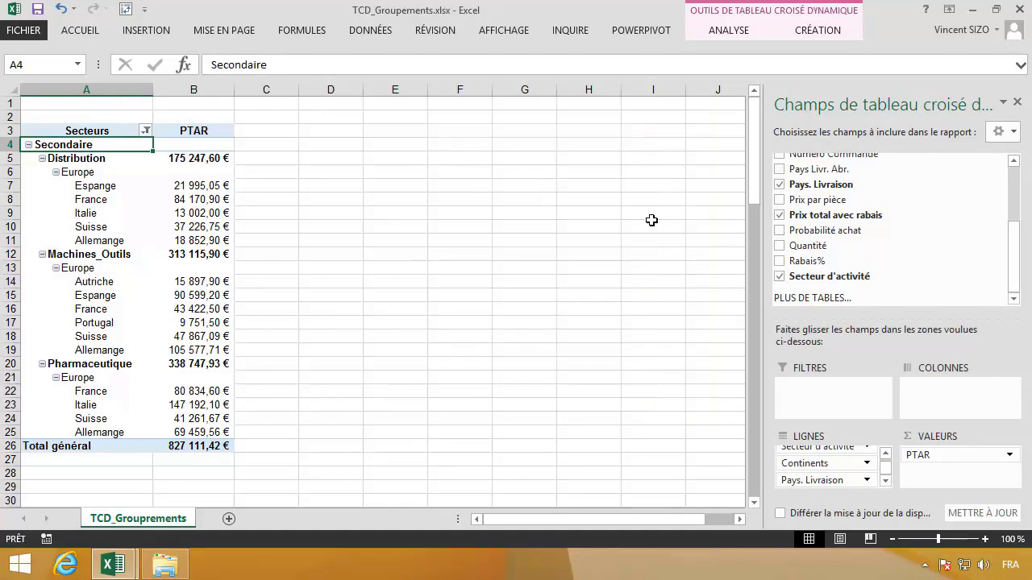
Clear the filters on the Continents and Domaine fields of the pivot table
drag(1017, 266, 1000, 196)
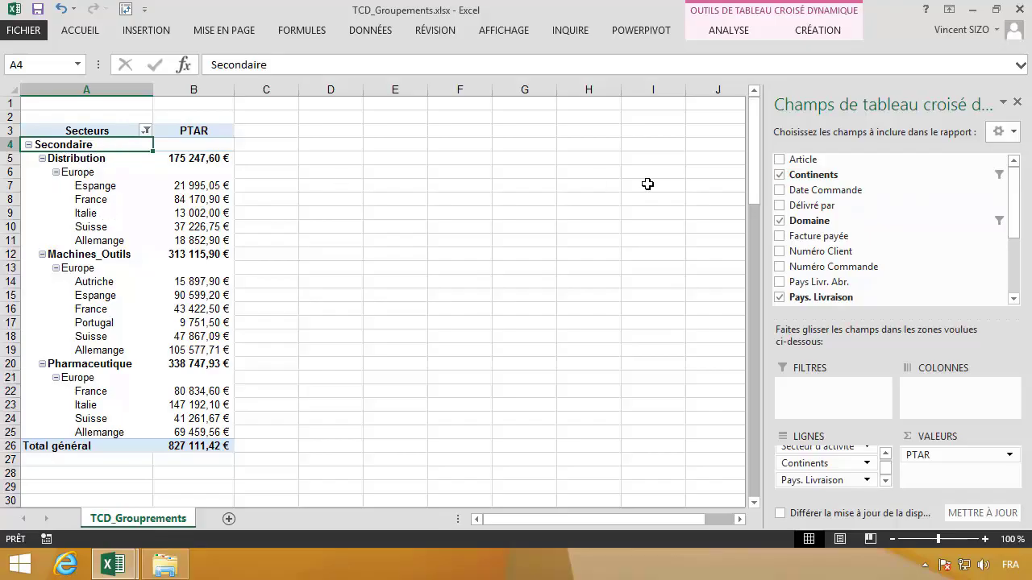
click(993, 174)
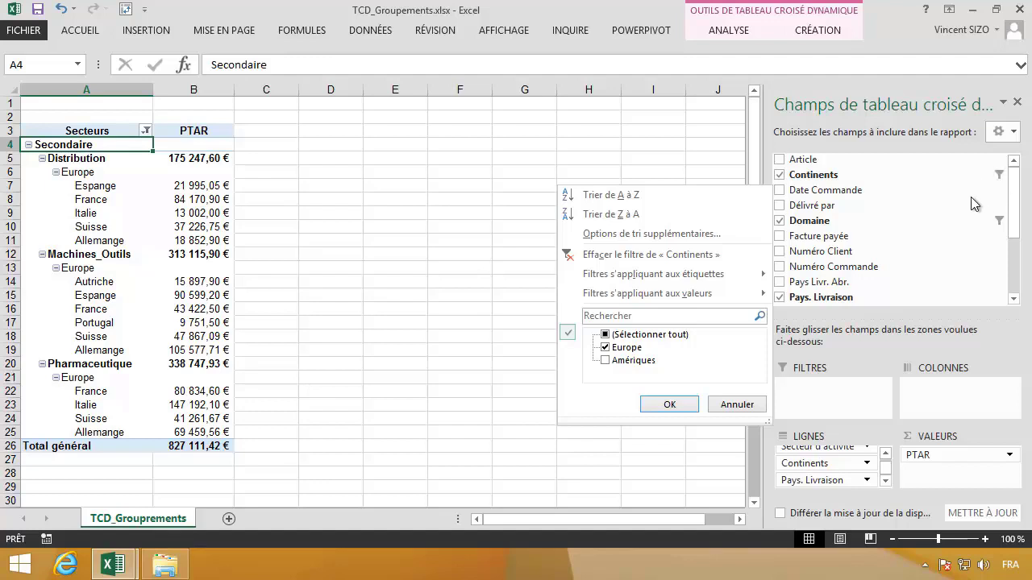
click(670, 257)
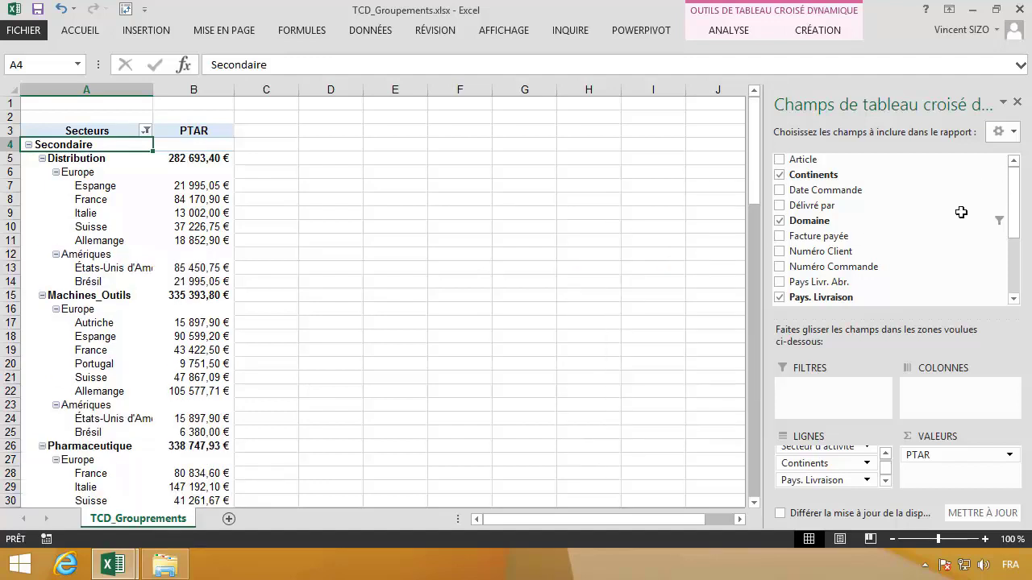
click(993, 222)
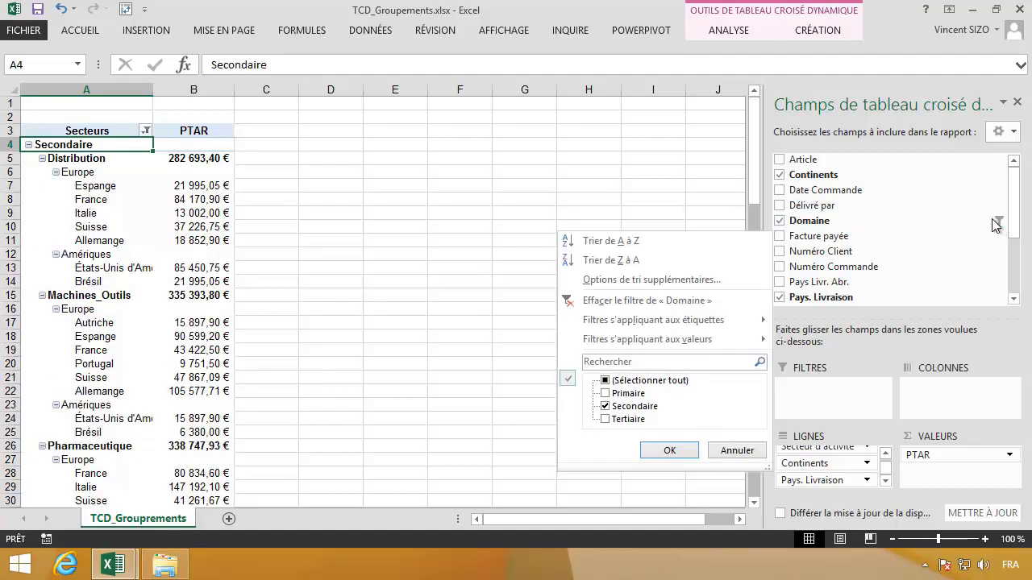
click(636, 301)
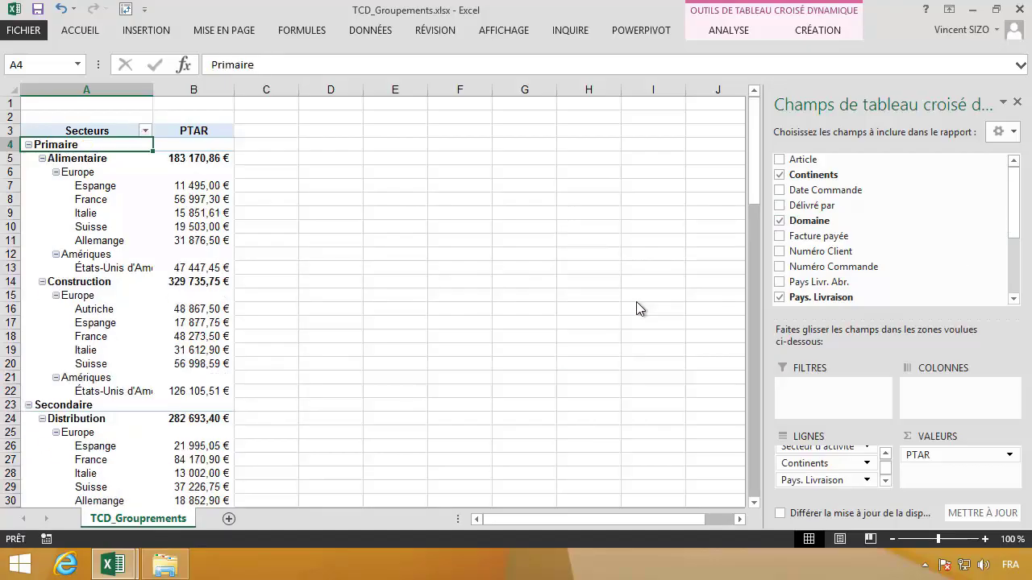
Remove the Continents field from the pivot table's row area
click(886, 456)
click(886, 456)
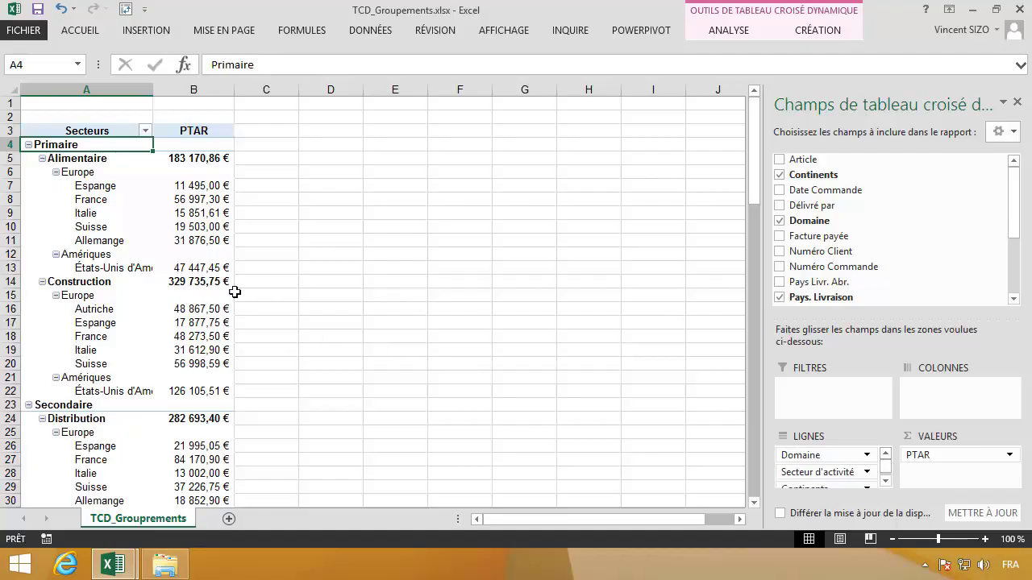
click(885, 481)
click(885, 481)
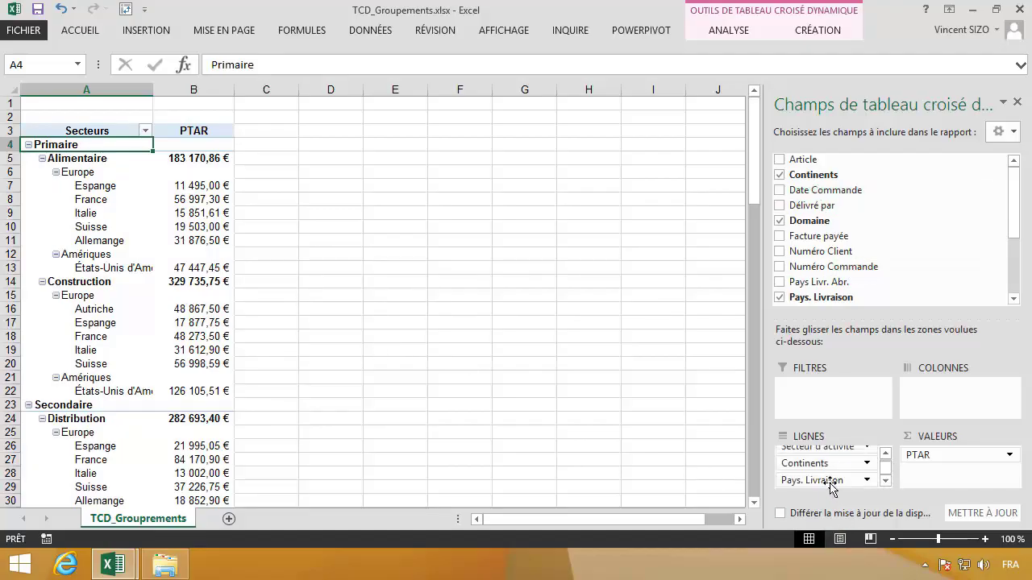
drag(821, 463, 529, 405)
drag(473, 342, 471, 337)
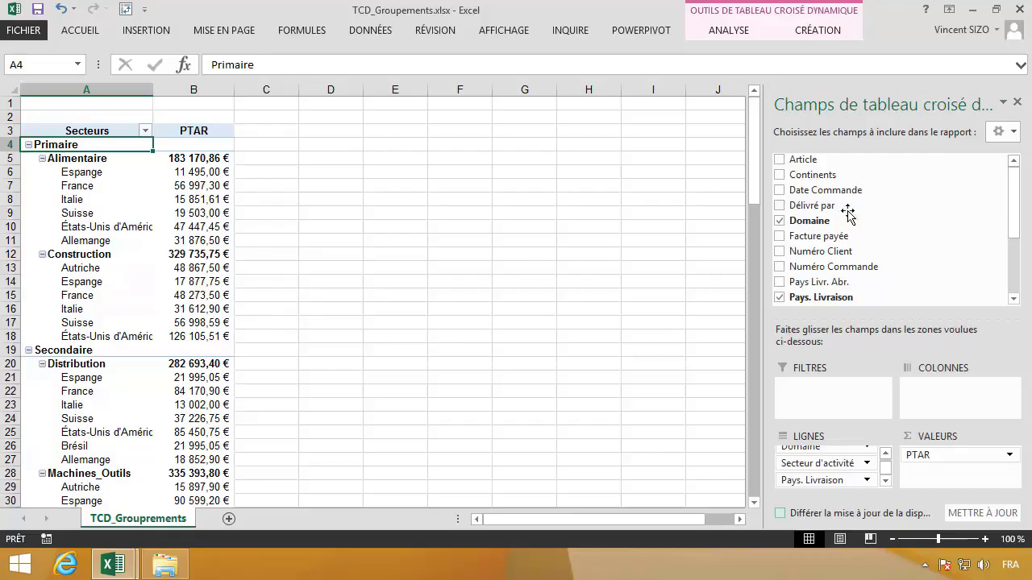
drag(1017, 219, 1013, 207)
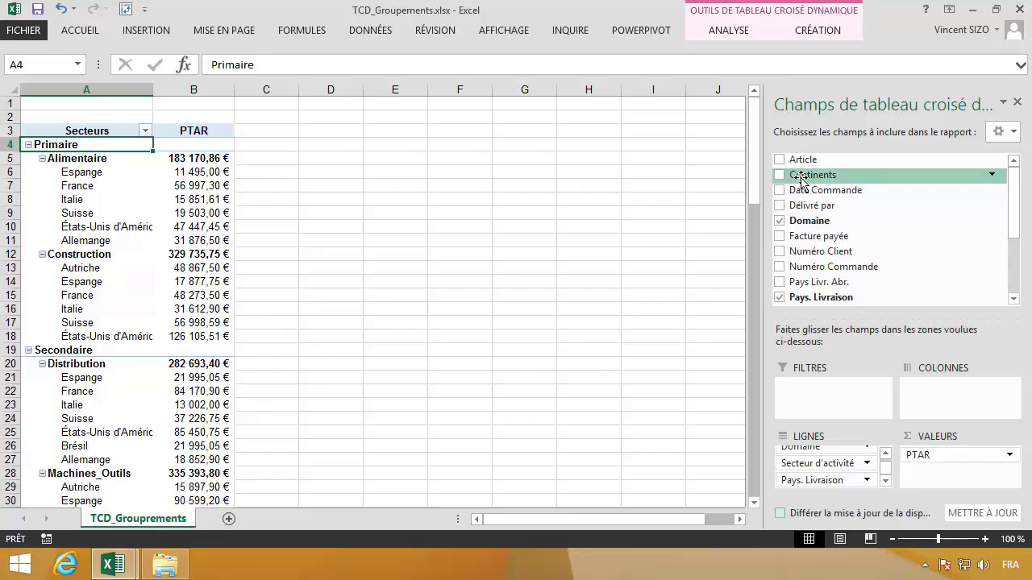
Refresh the pivot table and put the Continents field back in the rows, between Secteur d'activité and Pays. Livraison
right_click(177, 229)
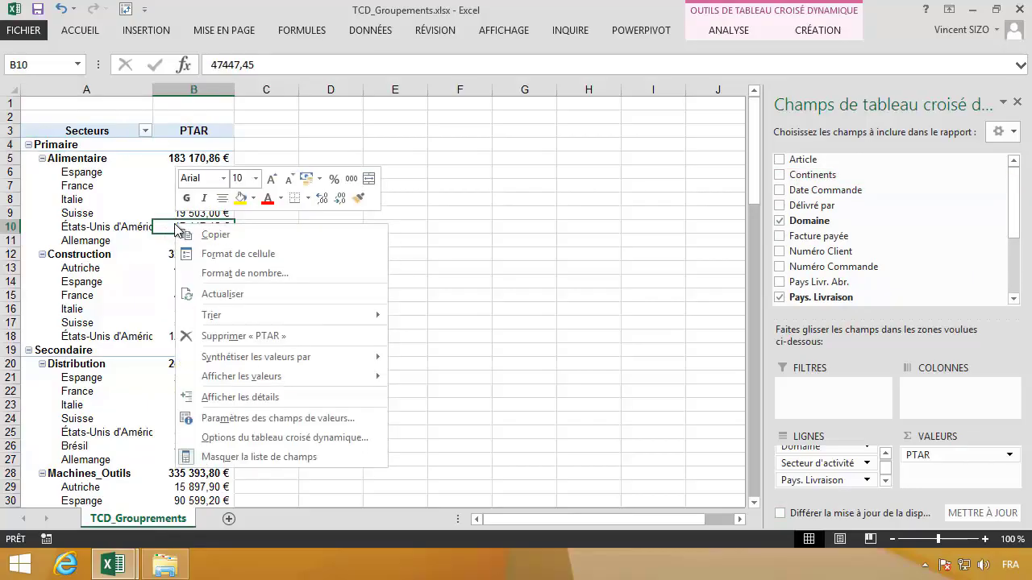
click(226, 297)
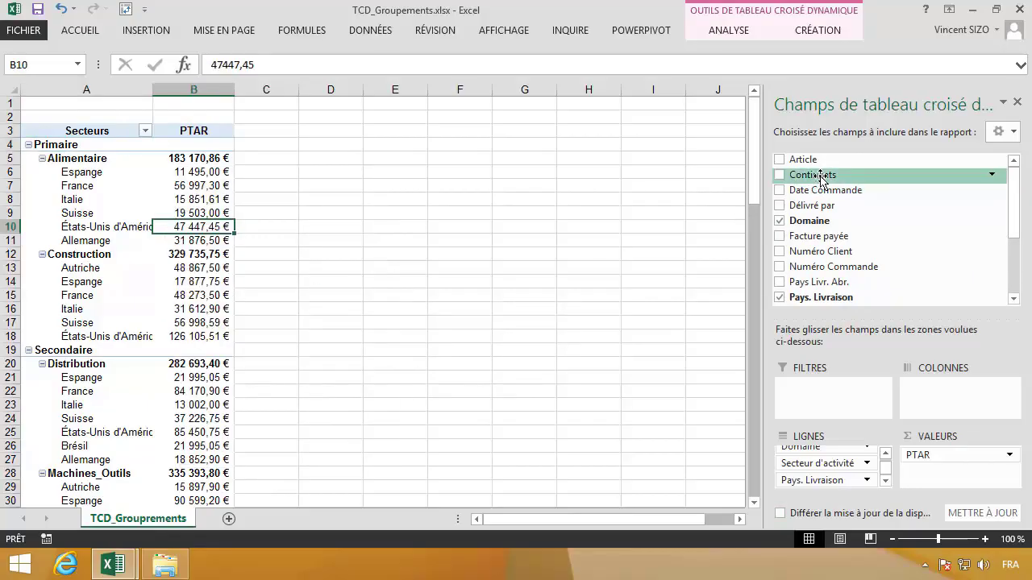
mouse_move(816, 174)
mouse_down()
mouse_move(804, 368)
mouse_move(823, 464)
mouse_move(844, 493)
mouse_move(841, 477)
mouse_up()
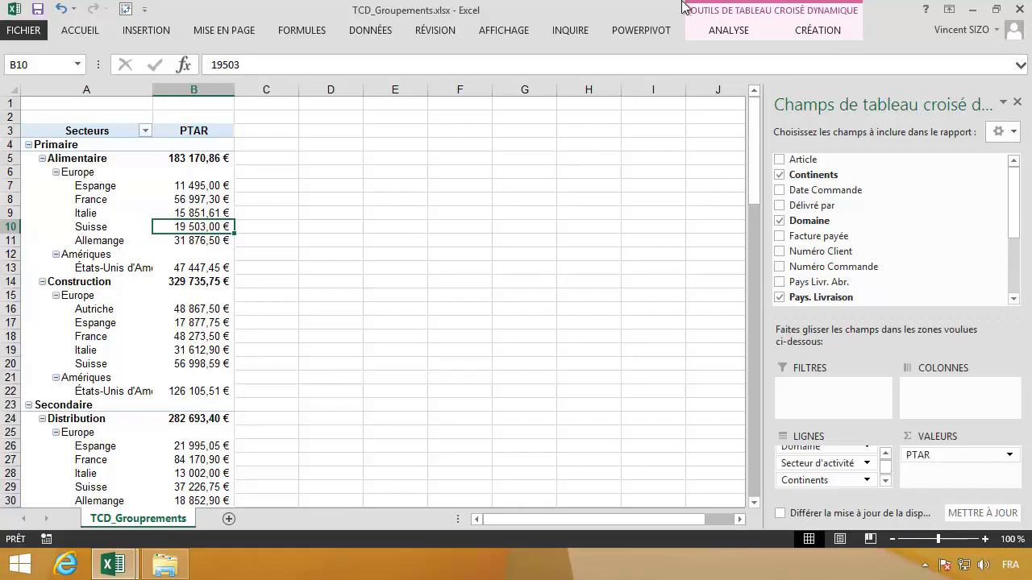
mouse_move(683, 8)
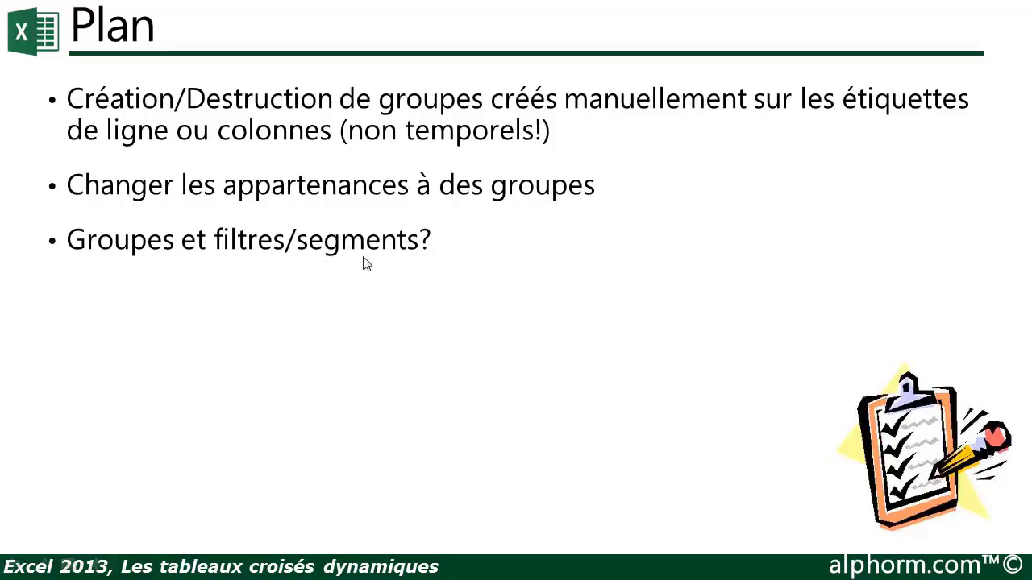
key(super+d)
click(260, 570)
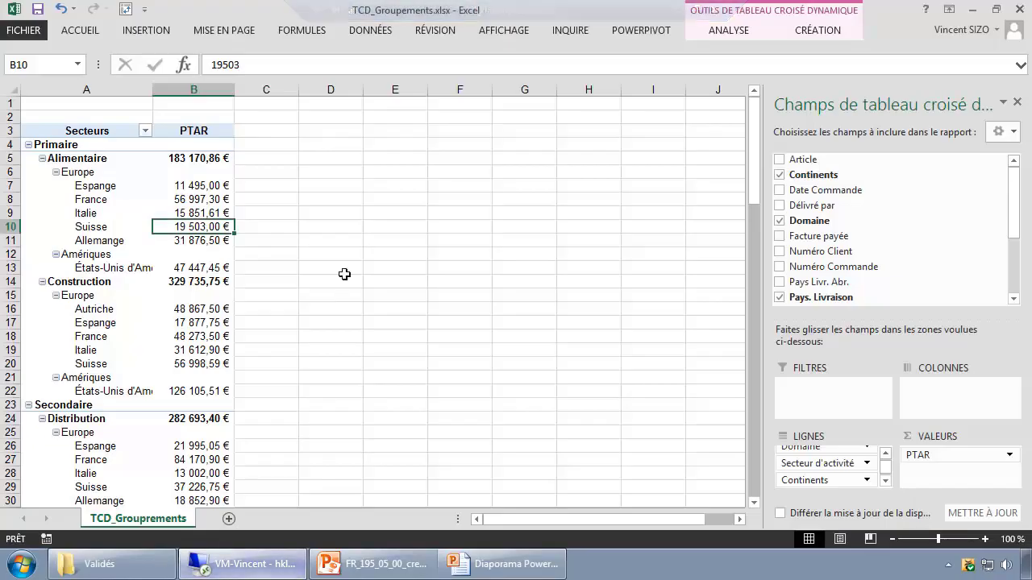
click(344, 272)
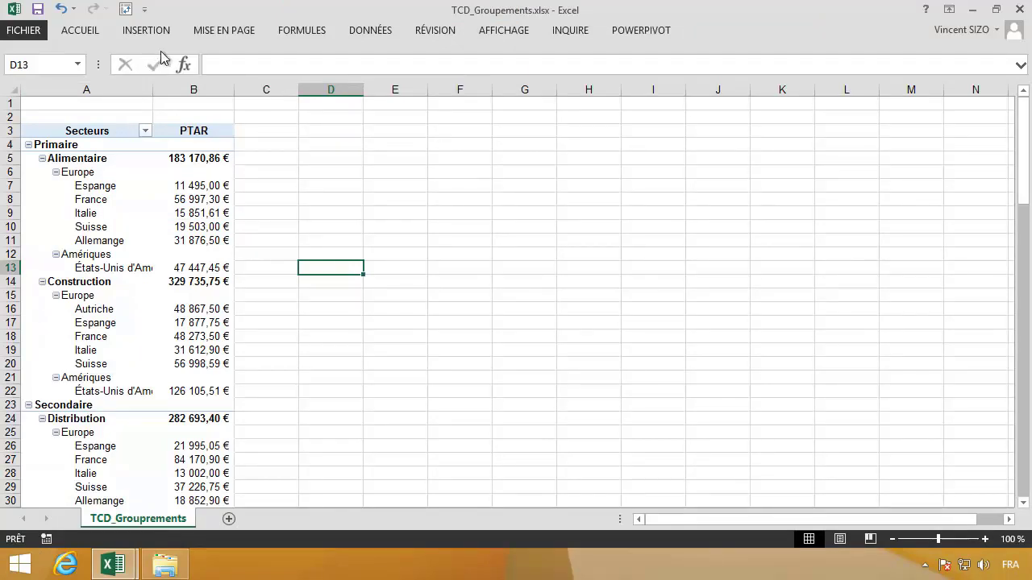
Insert slicers for the Continents and Domaine fields of the pivot table
click(168, 226)
click(711, 31)
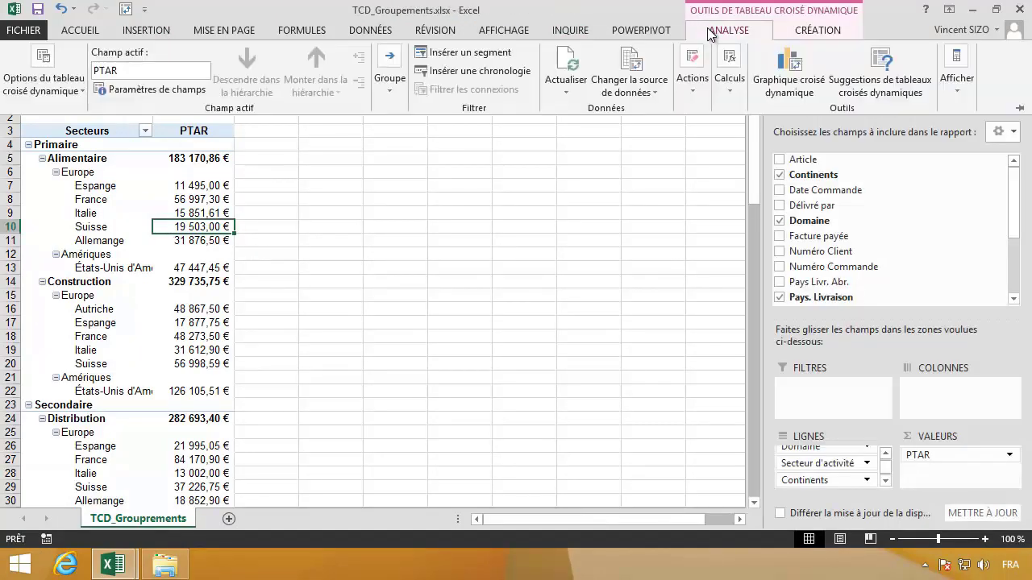
click(486, 53)
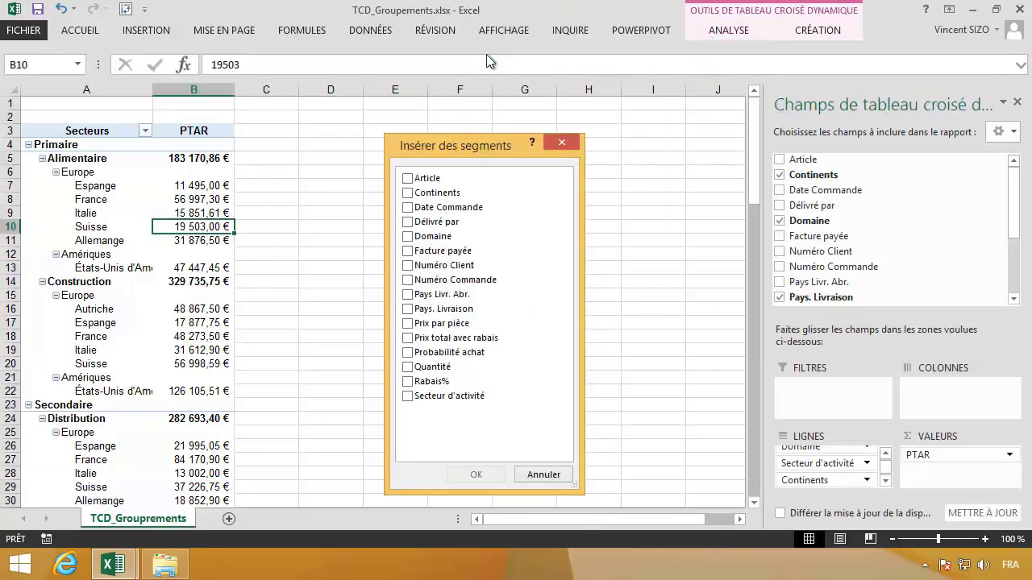
drag(462, 150, 474, 127)
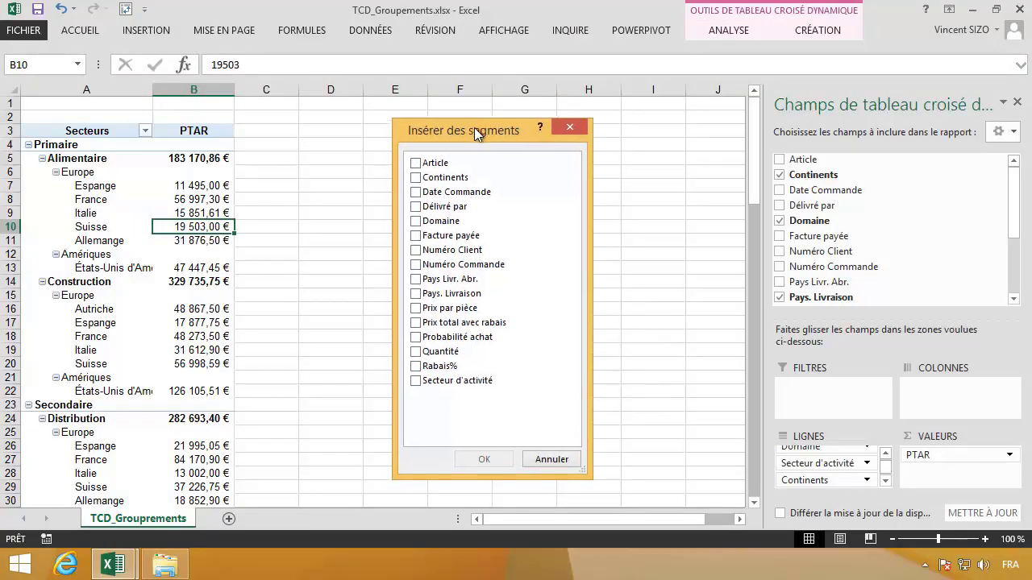
click(419, 170)
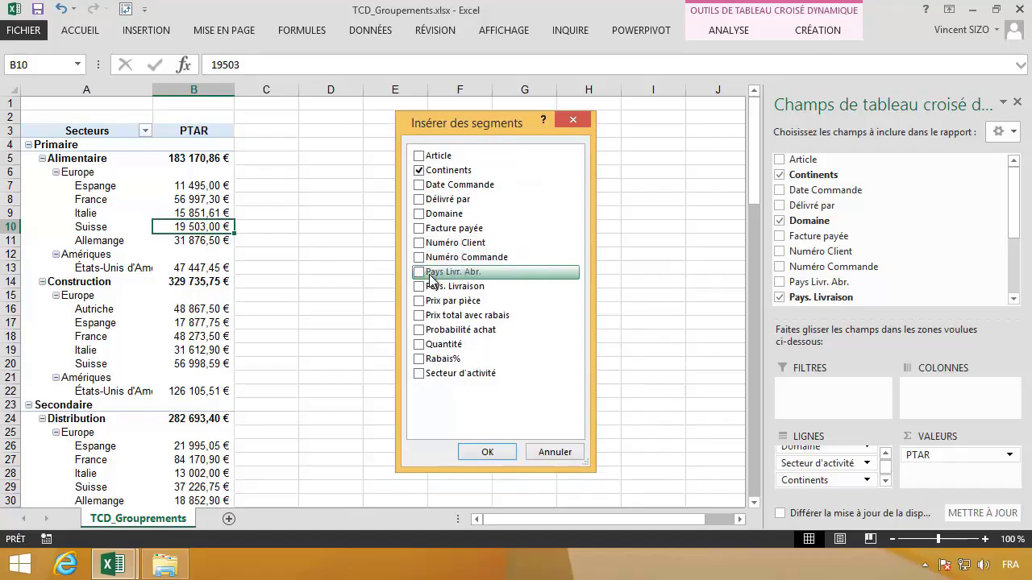
click(419, 214)
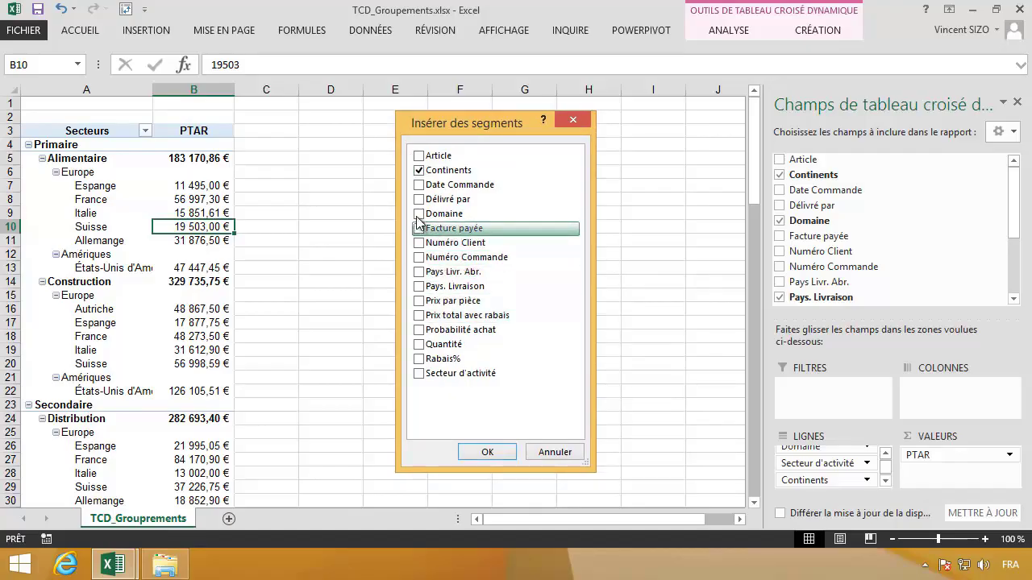
click(493, 455)
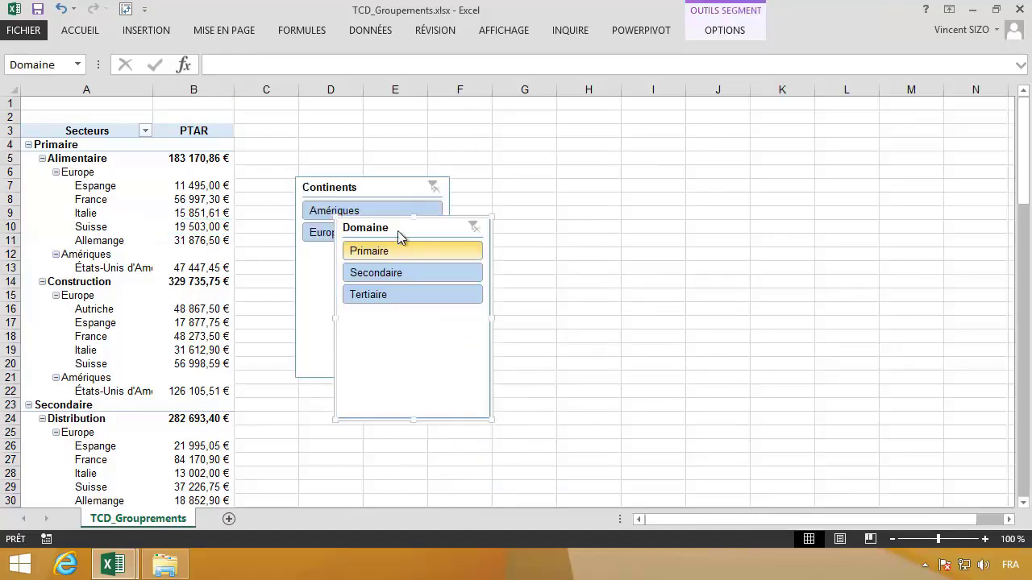
Place the Continents and Domaine slicers side by side beyond the pivot table and use them to filter it to Europe and Tertiaire
drag(398, 222, 664, 114)
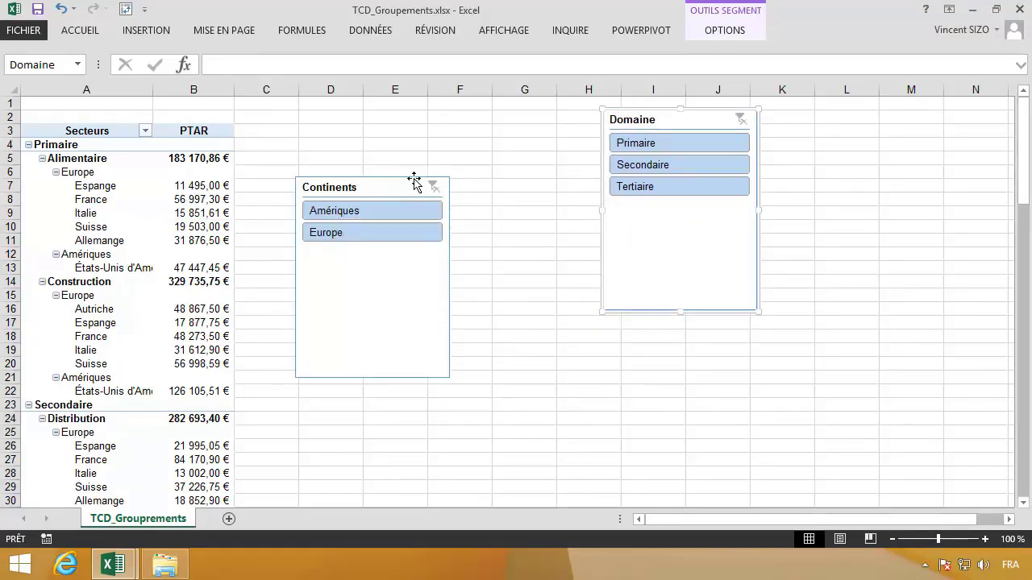
drag(414, 179, 553, 112)
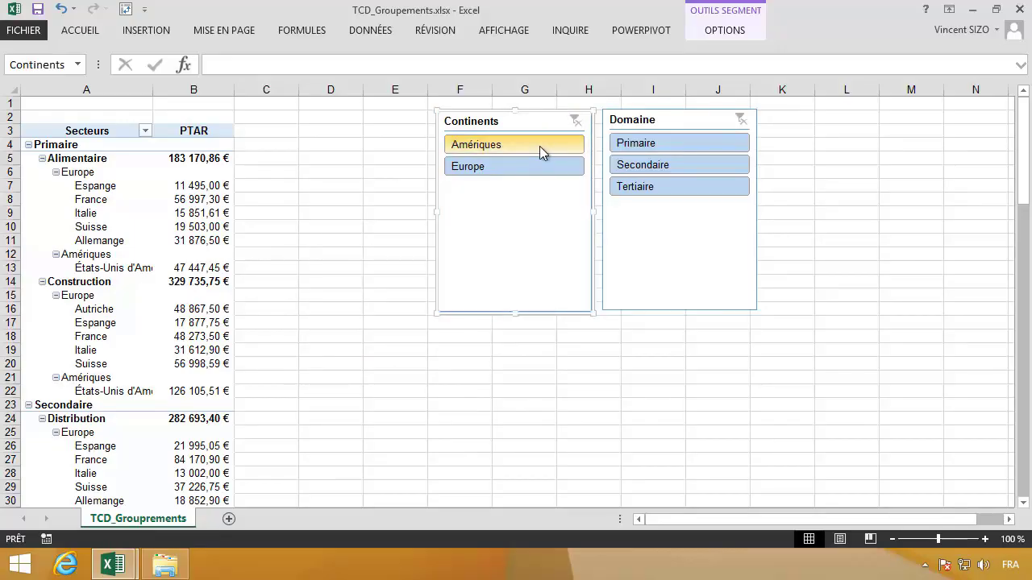
click(536, 163)
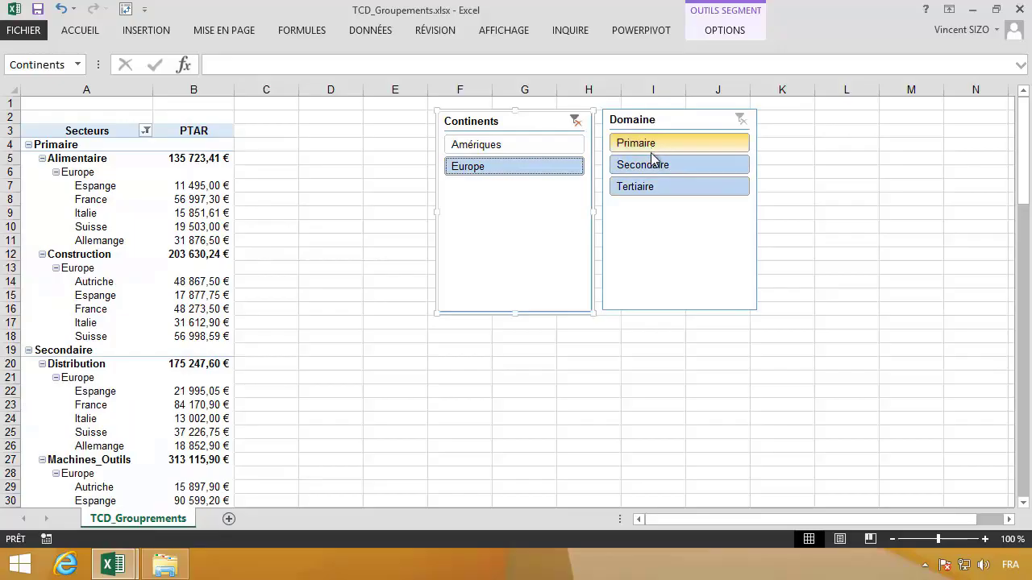
click(653, 186)
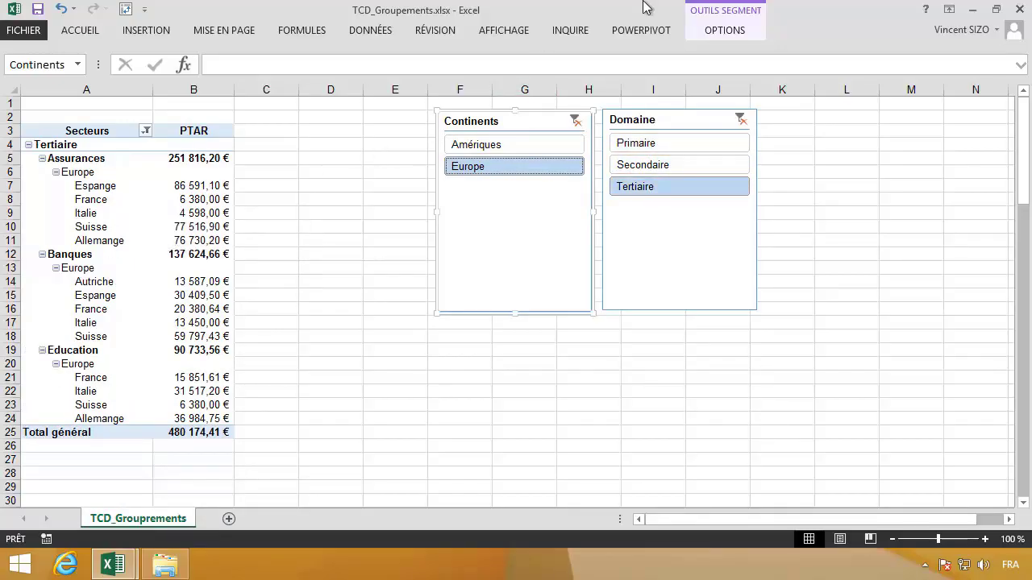
mouse_move(647, 7)
click(678, 12)
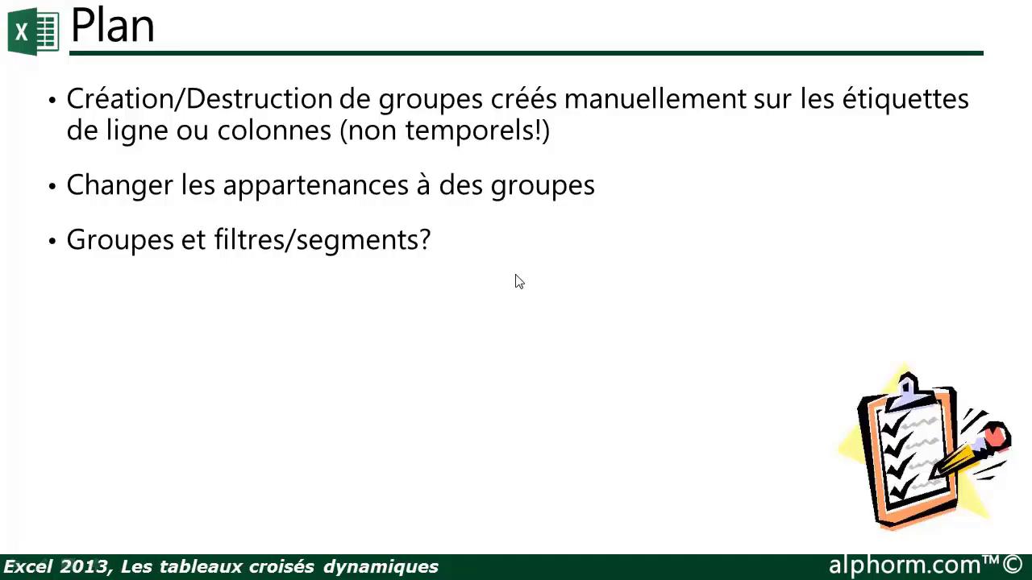
click(515, 275)
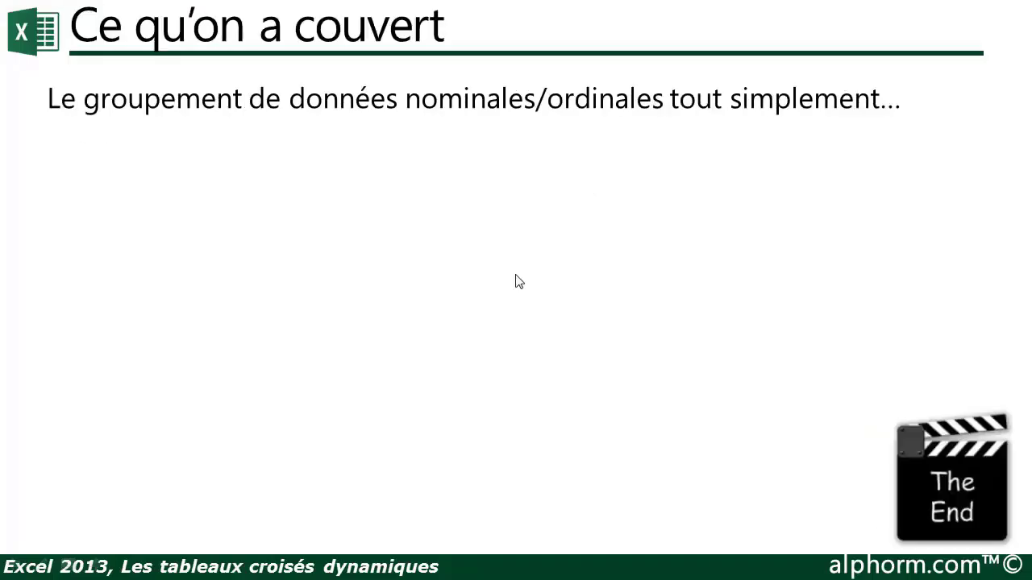